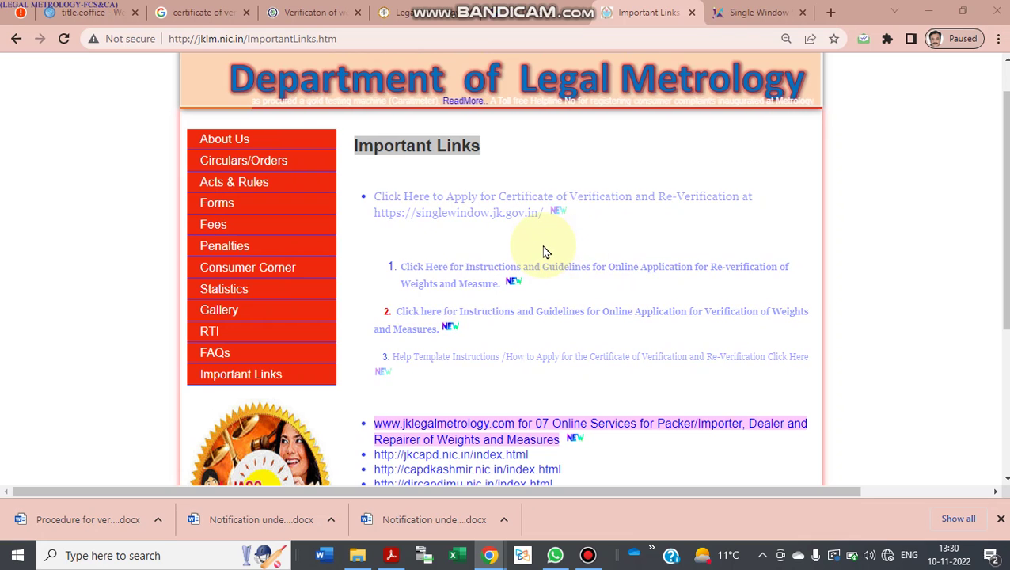
Step: Follow the singlewindow.jk.gov.in certificate link, which lands on a No internet error page
left_click(516, 213)
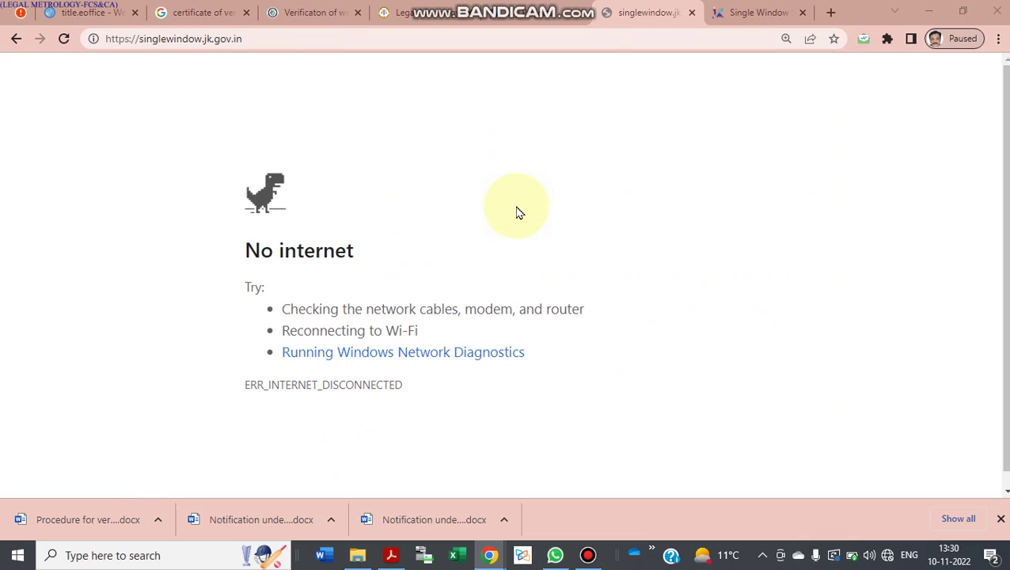
Step: Reconnect Wi-Fi from the tray and reload singlewindow.jk.gov.in until the homepage appears
left_click(887, 555)
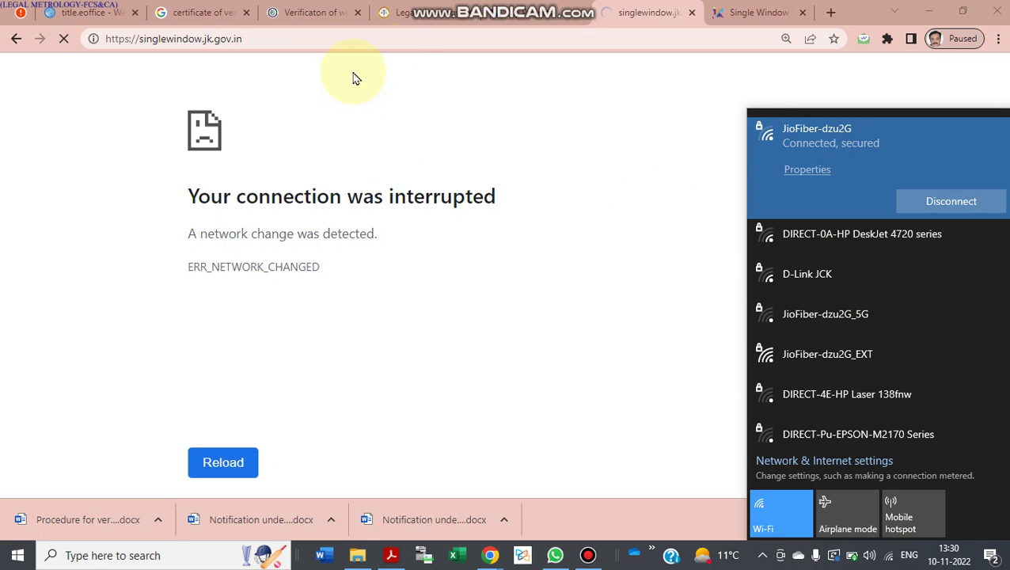
left_click(390, 34)
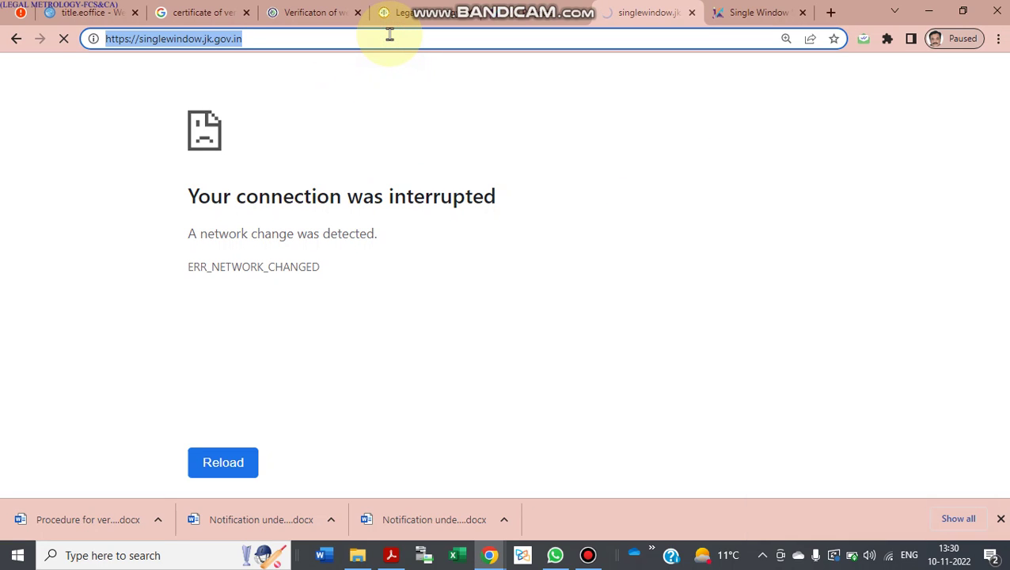
left_click(589, 555)
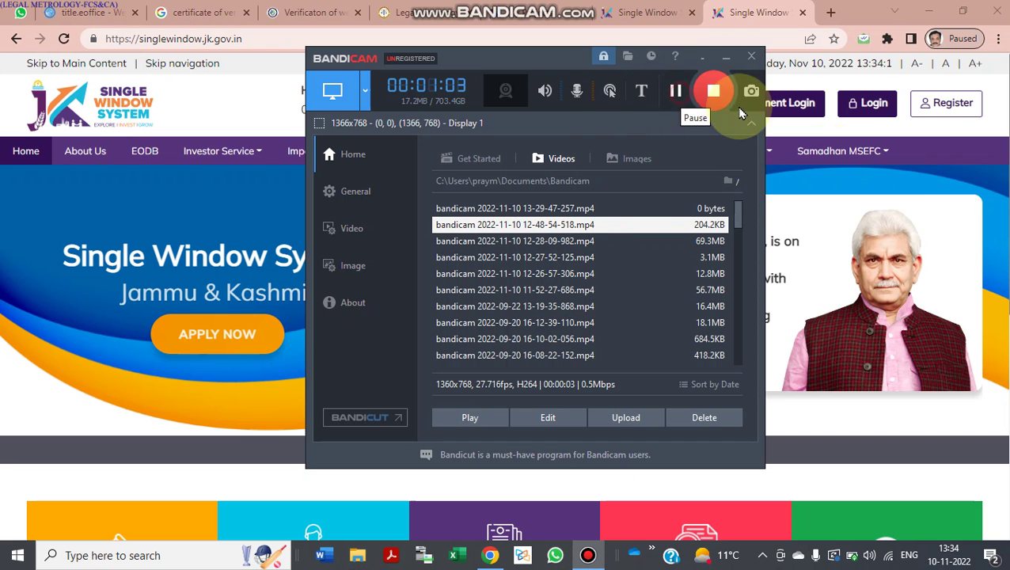
left_click(919, 155)
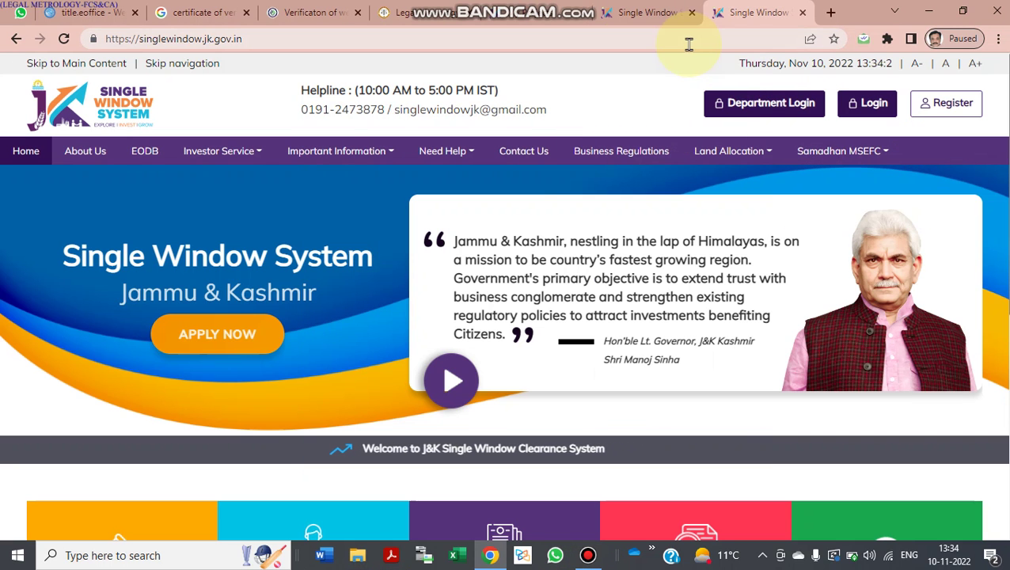
left_click(604, 37)
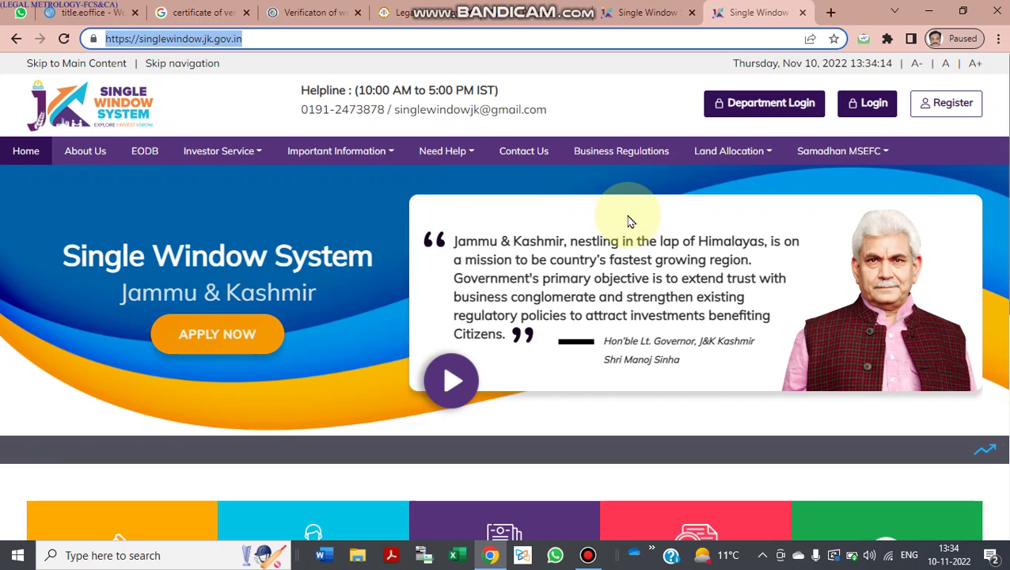
left_click(863, 152)
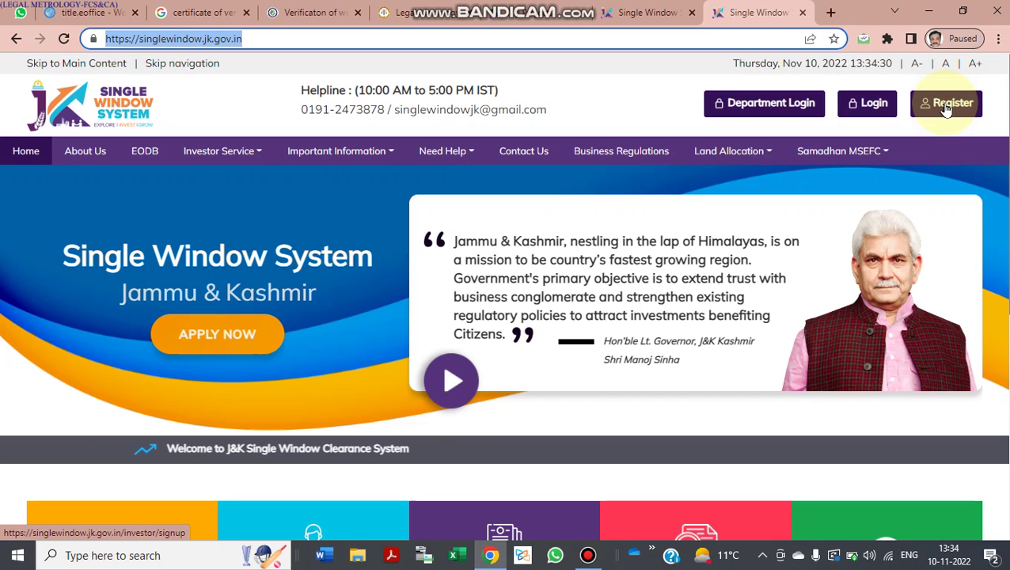
Step: Fill the Register form with the saved applicant details and the saved mobile number
left_click(947, 108)
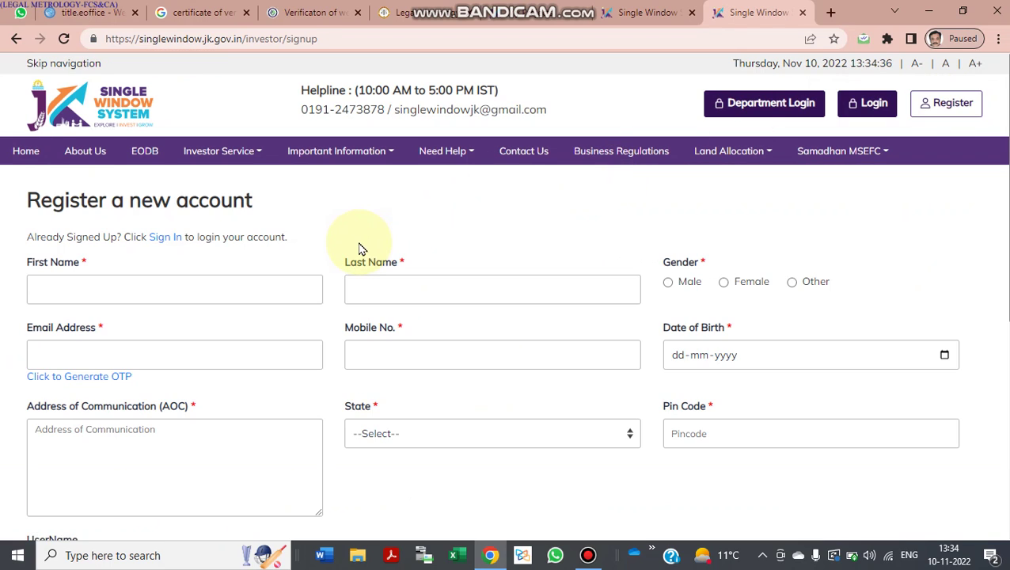
scroll(360, 248, "down", 2)
left_click(220, 166)
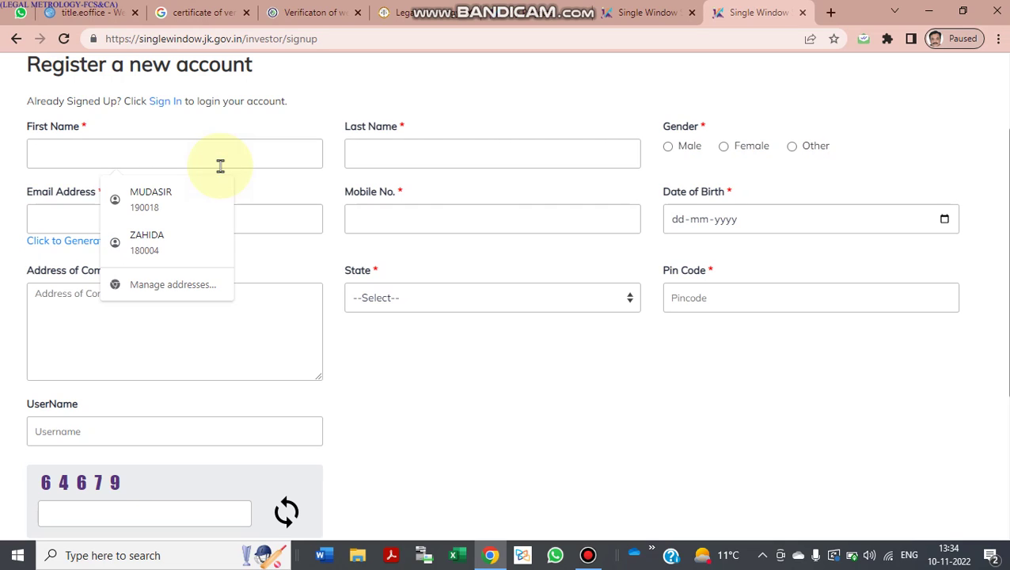
left_click(197, 198)
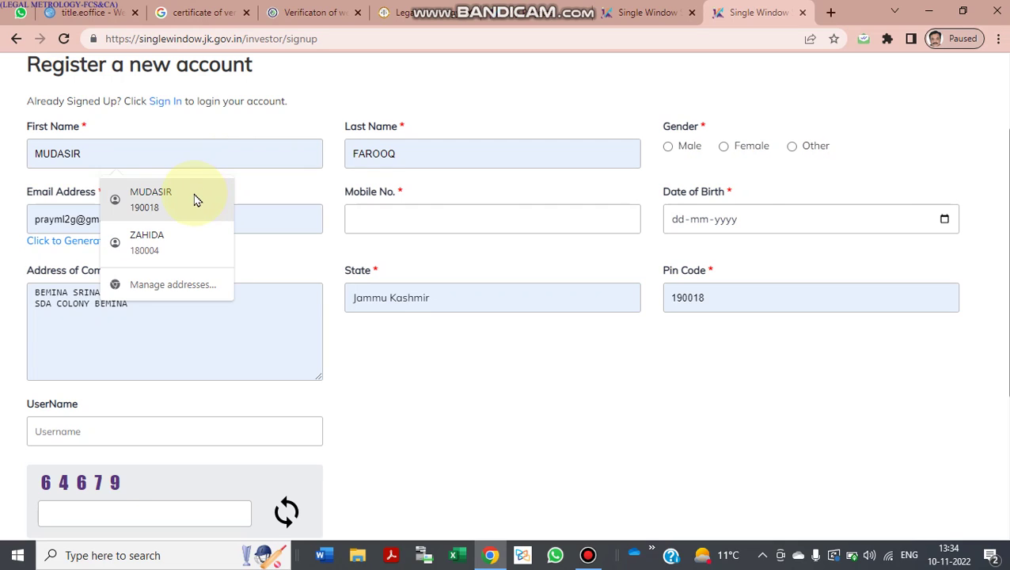
left_click(440, 221)
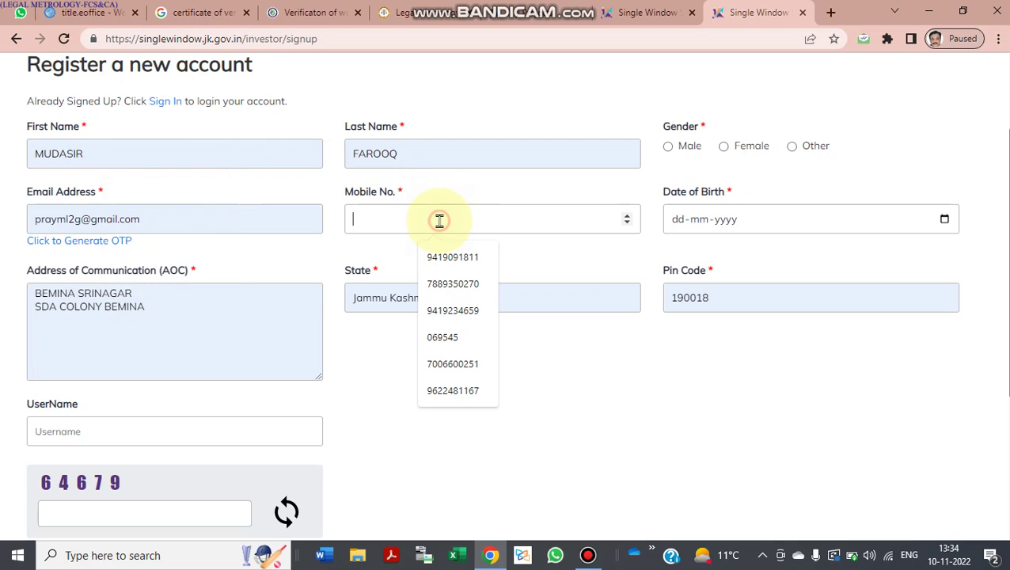
left_click(453, 312)
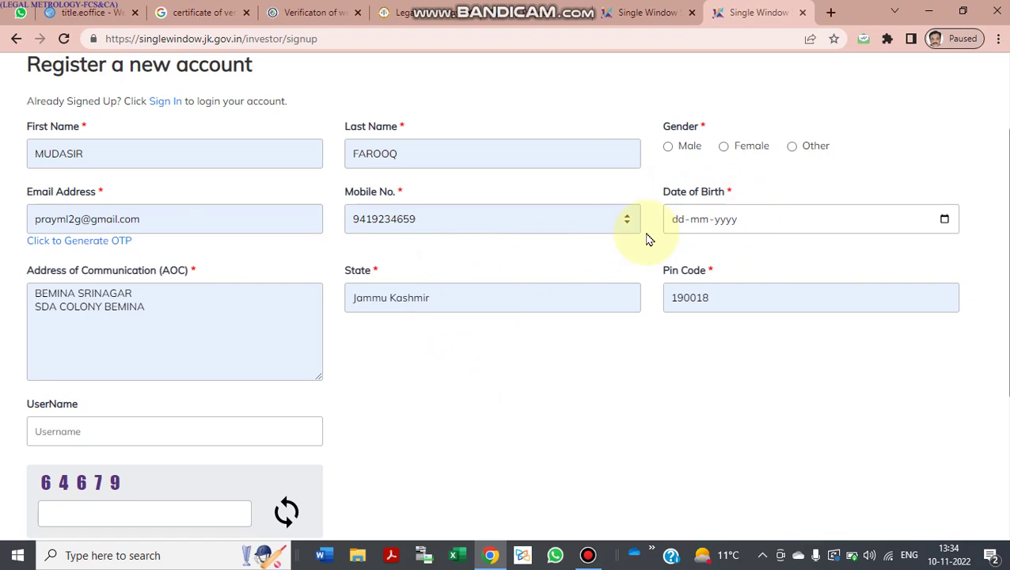
scroll(576, 260, "down", 1)
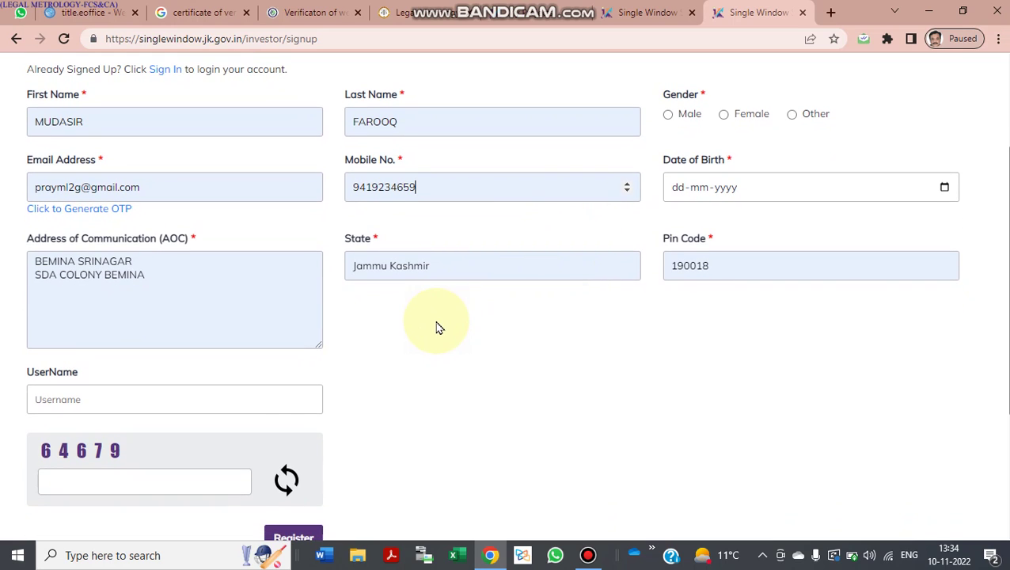
left_click(251, 393)
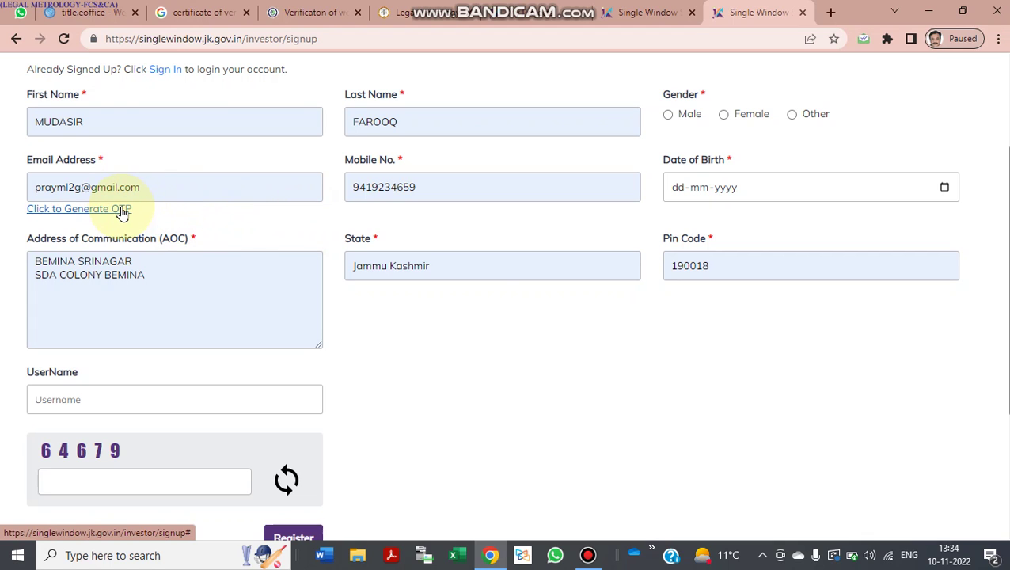
Step: Request the e-mail OTP, find the address already in use, and return home
left_click(123, 210)
left_click(203, 191)
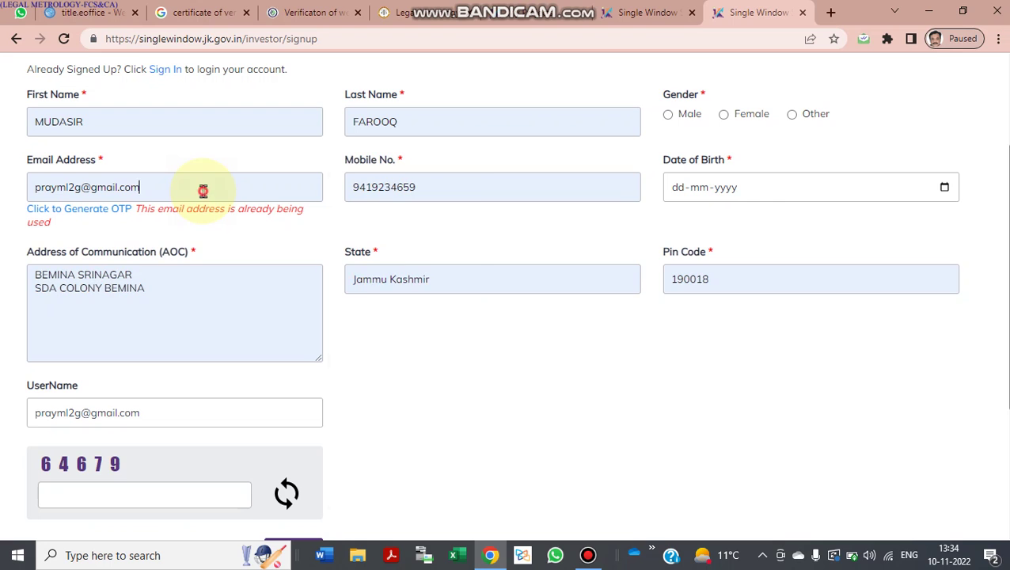
scroll(202, 191, "down", 2)
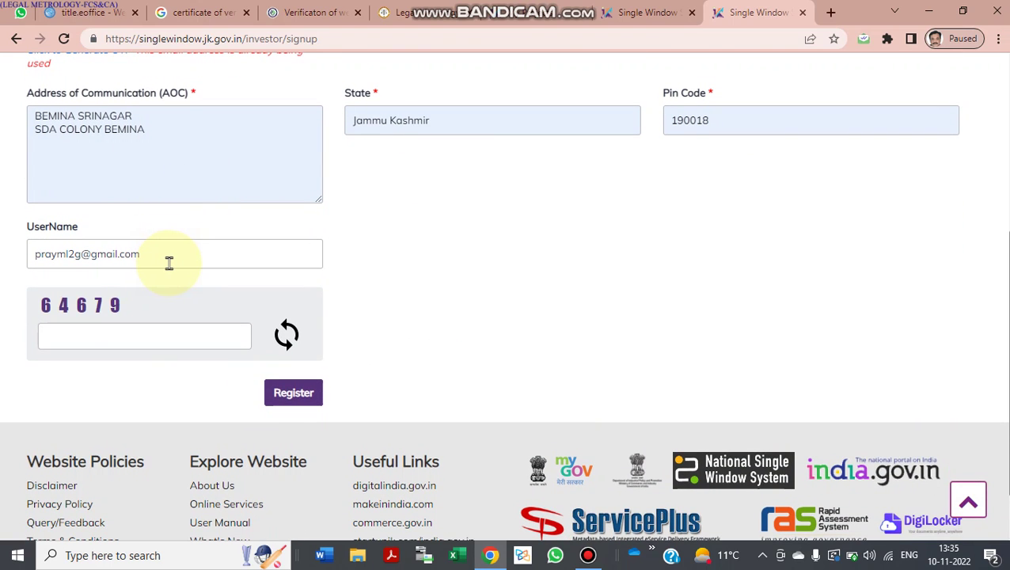
scroll(327, 268, "up", 4)
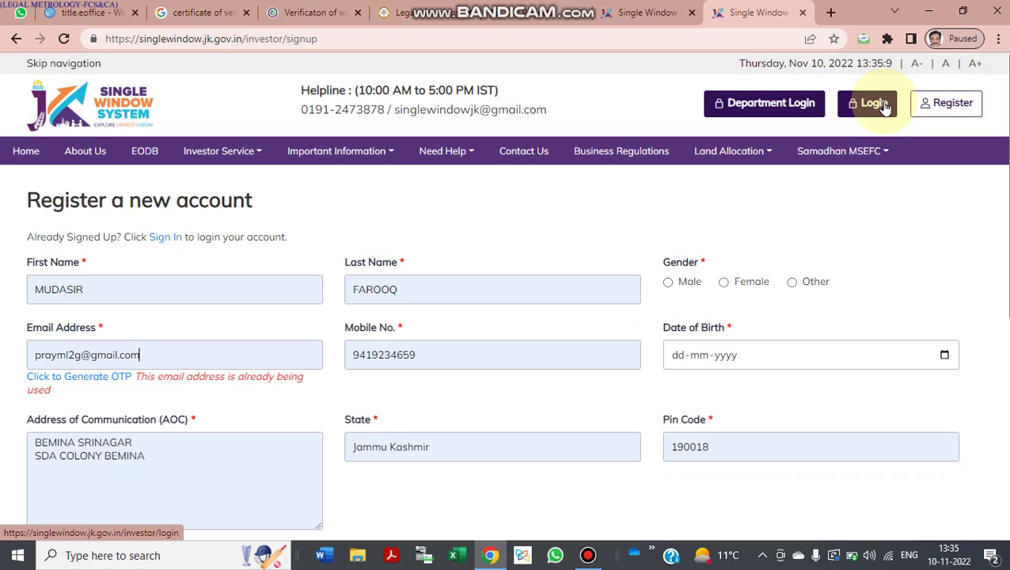
left_click(15, 158)
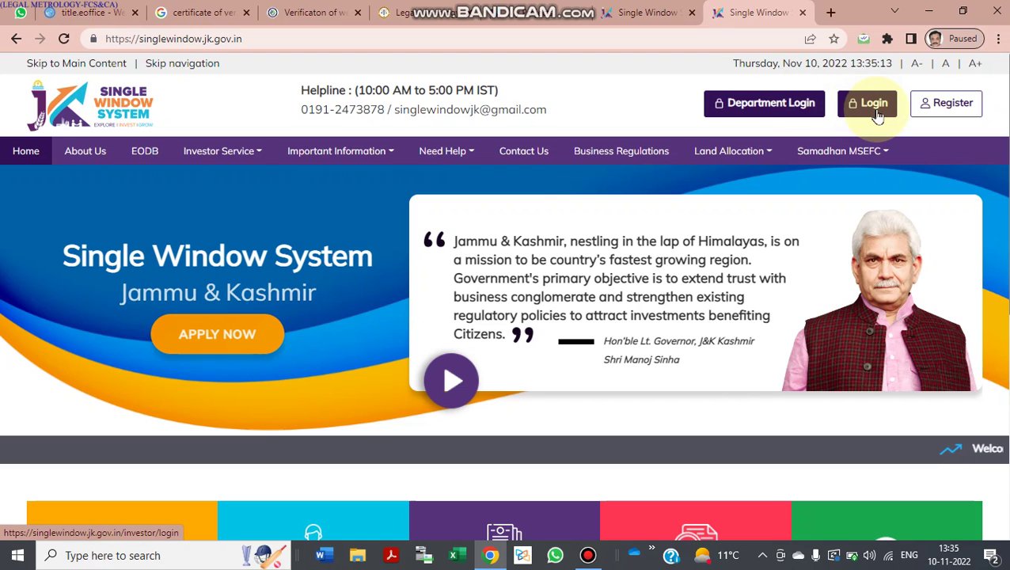
Step: Log in with the saved account e-mail, the account password and the captcha code
left_click(875, 115)
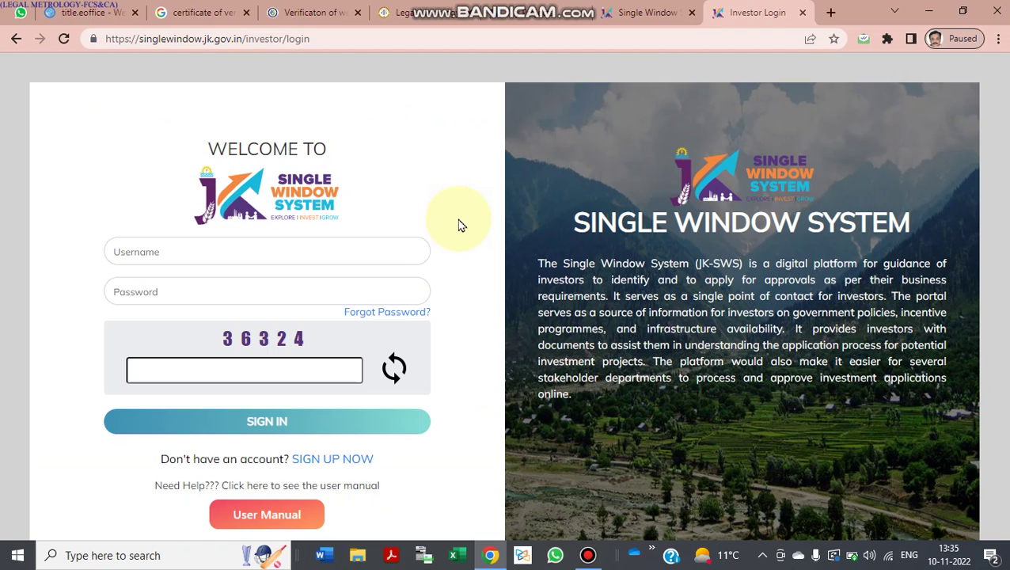
left_click(371, 243)
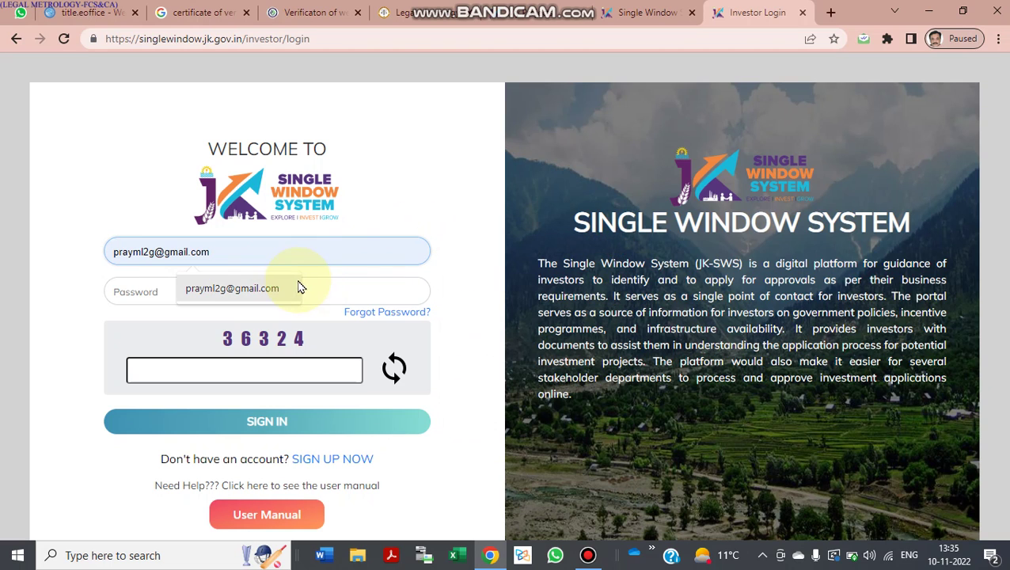
left_click(290, 286)
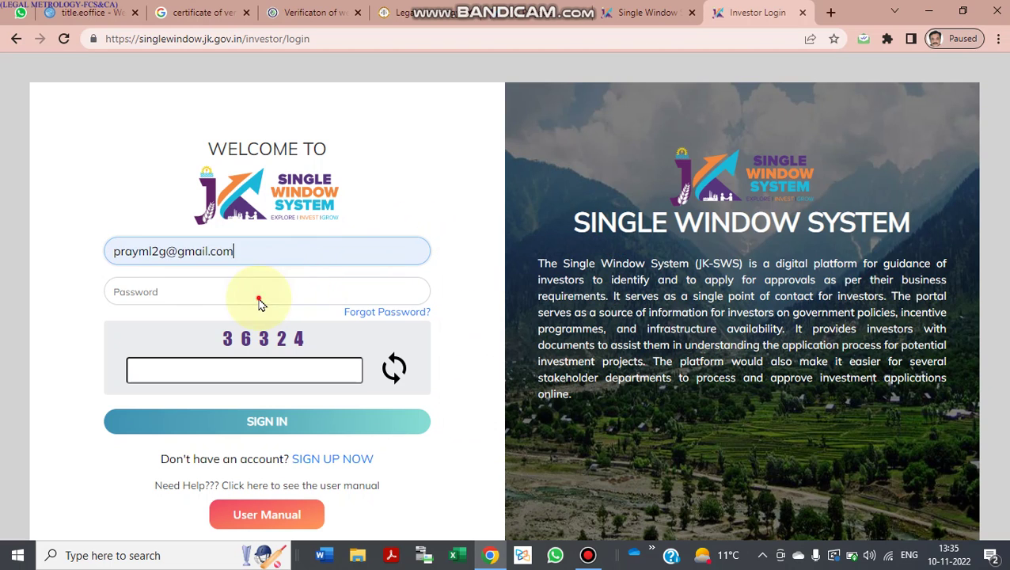
left_click(259, 292)
type("abc")
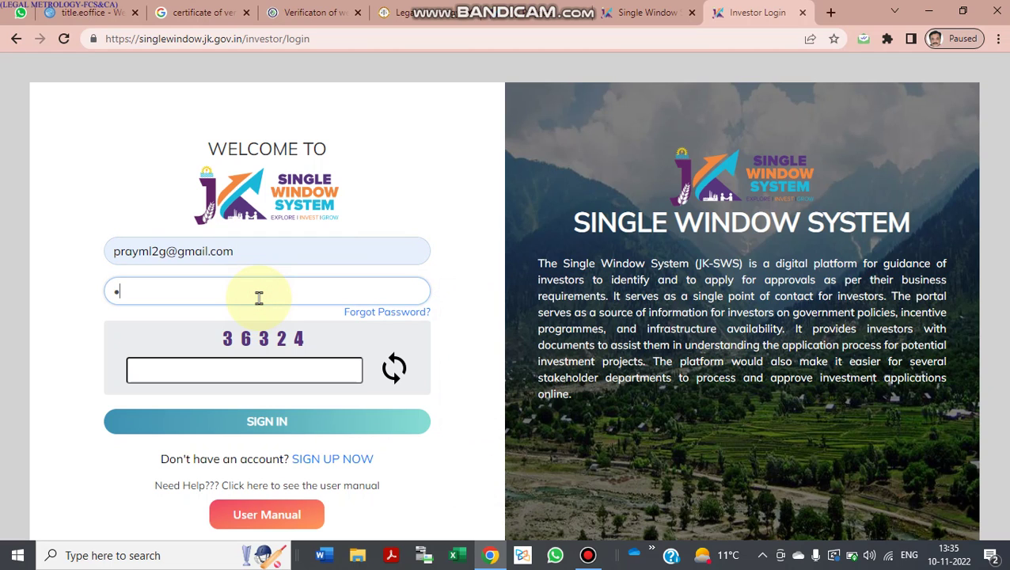
type("•••••••••")
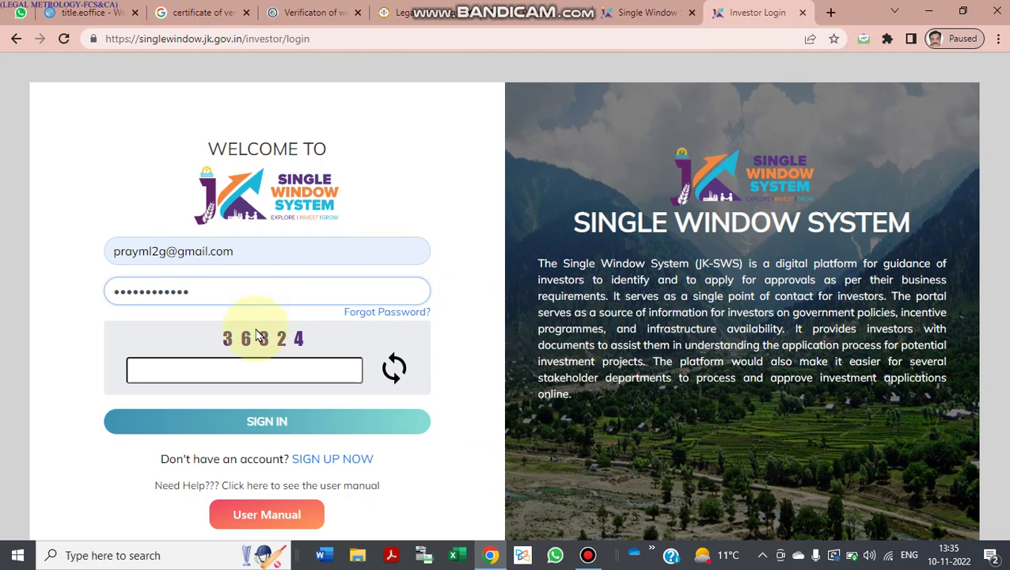
left_click(255, 363)
type("36")
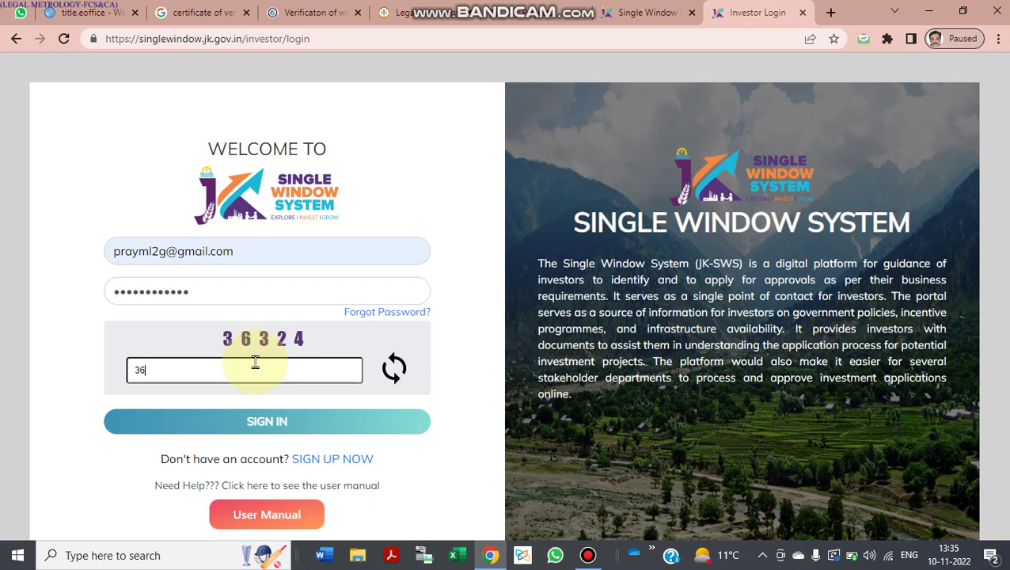
type("324")
left_click(241, 434)
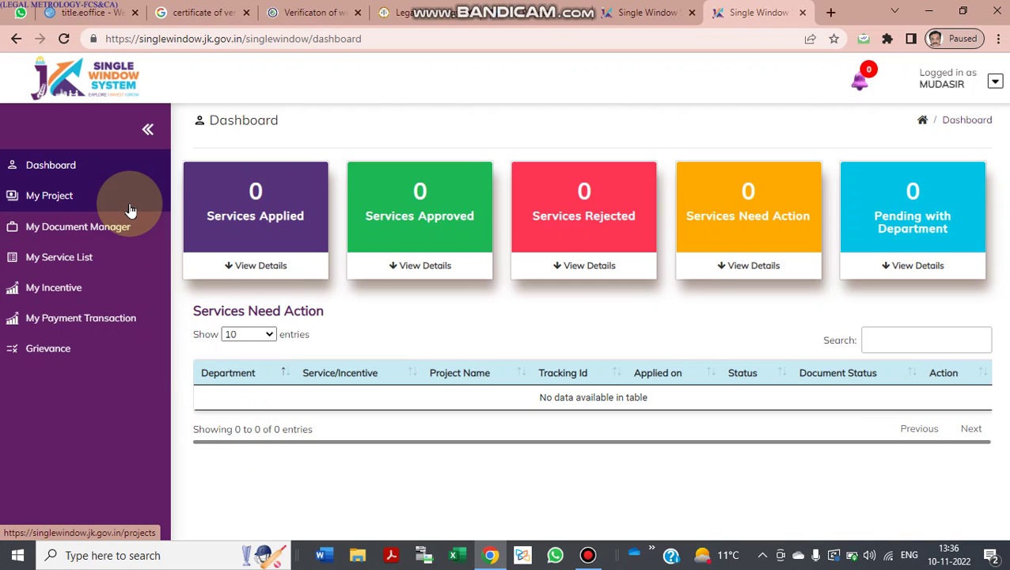
Step: Open My Project and choose Create New Project to bring up the project types
left_click(131, 210)
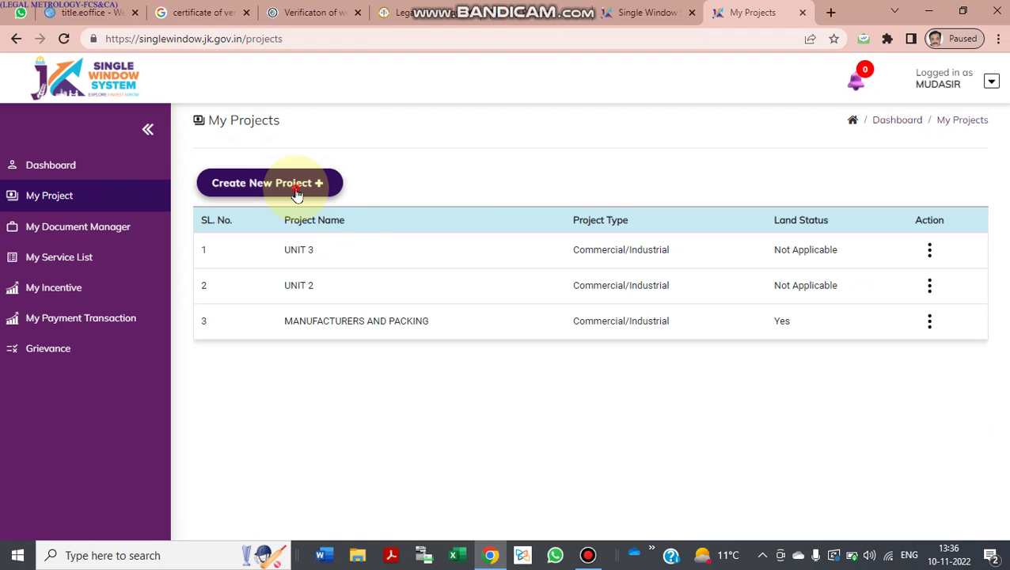
left_click(297, 190)
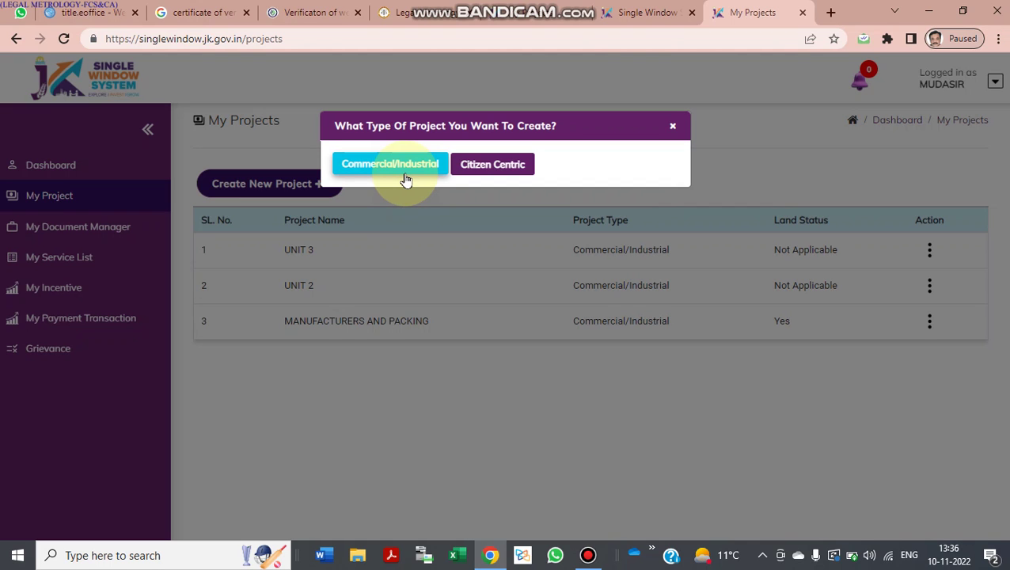
Step: Pick a Commercial/Industrial project and answer No for Women Entrepreneur
left_click(406, 180)
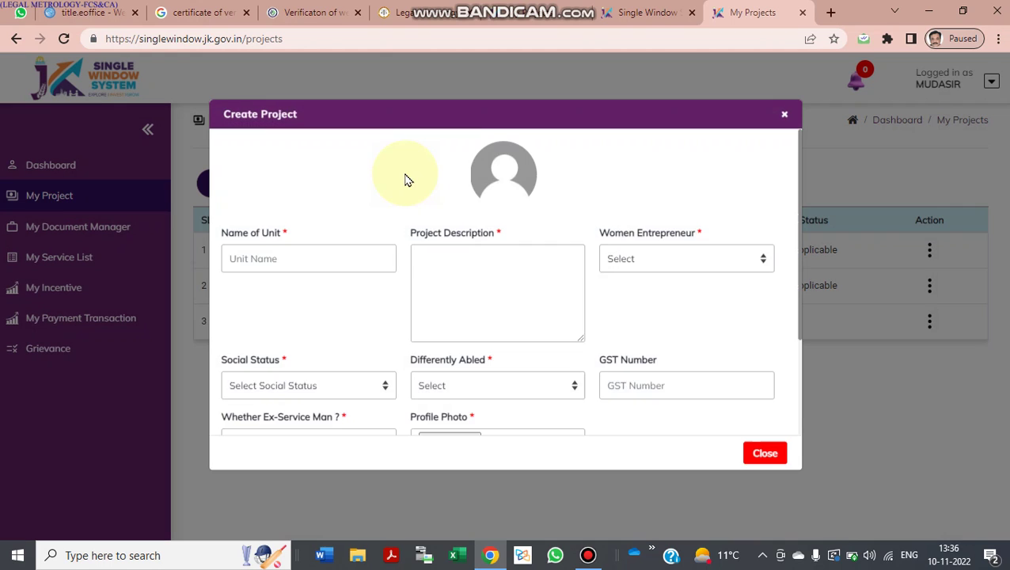
left_click(331, 271)
type("unit")
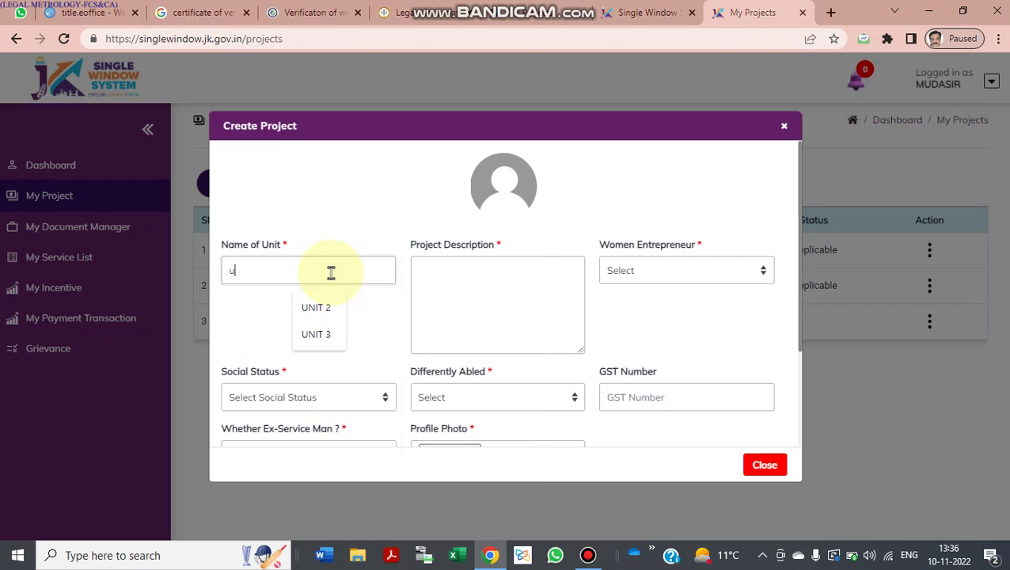
key("BackSpace")
key("BackSpace")
key("BackSpace")
key("Tab")
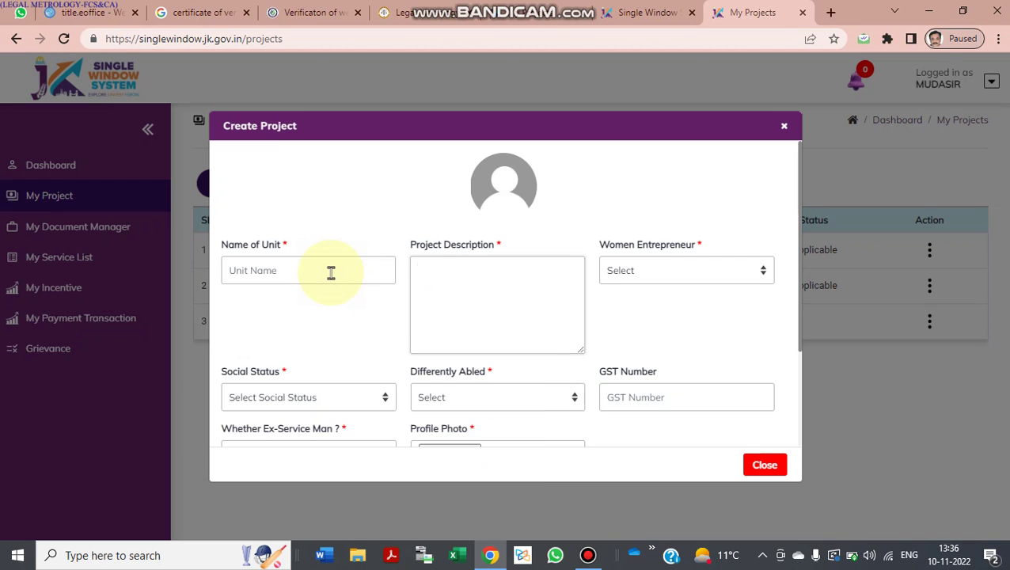
scroll(321, 346, "down", 2)
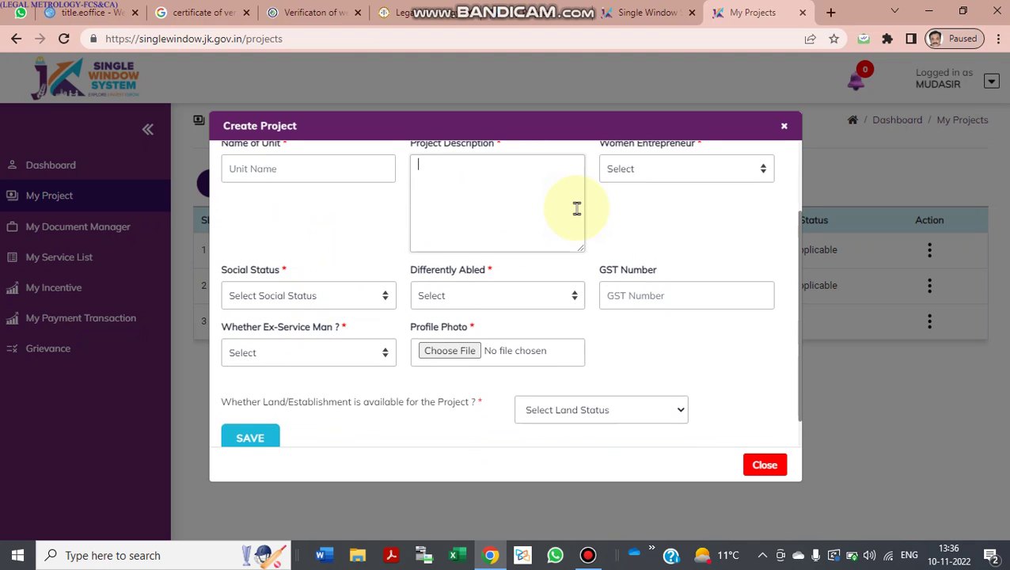
scroll(549, 216, "up", 1)
left_click(667, 219)
left_click(640, 256)
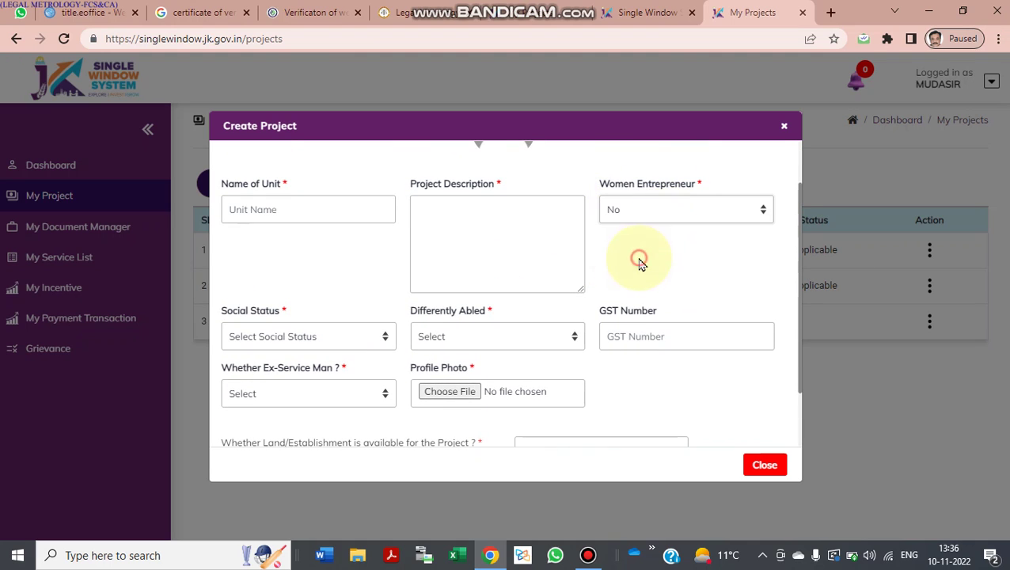
Step: Enter description KIRYANA / HAWKER, unit name UNIT 3, and Social Status General
left_click(463, 230)
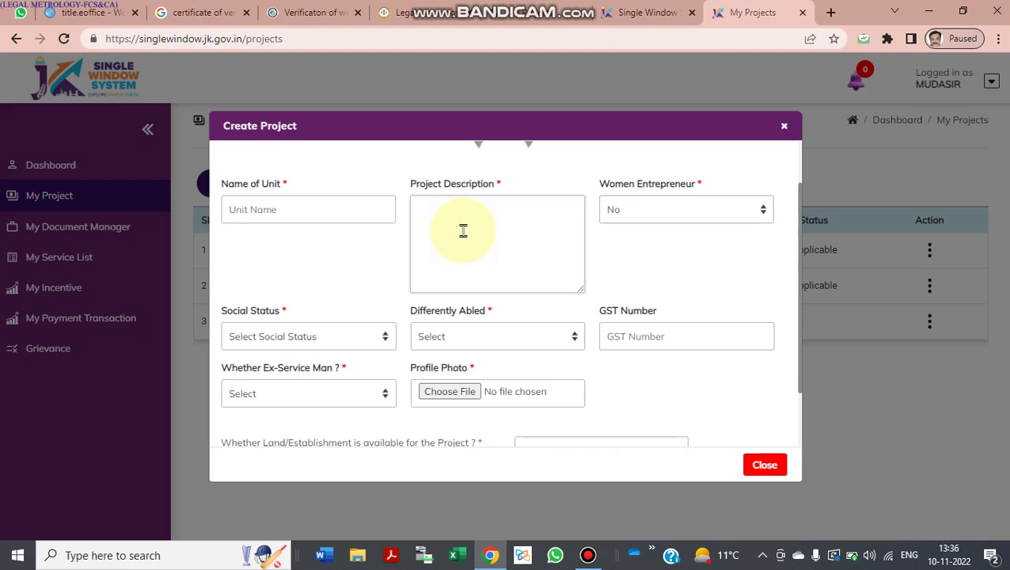
type("KIRYANA / HAWKER")
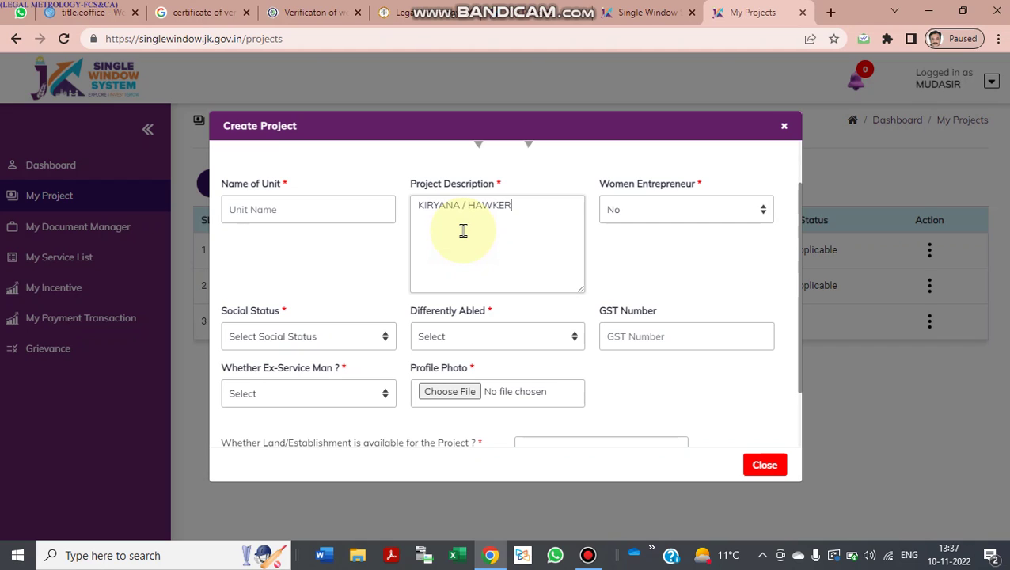
left_click(337, 214)
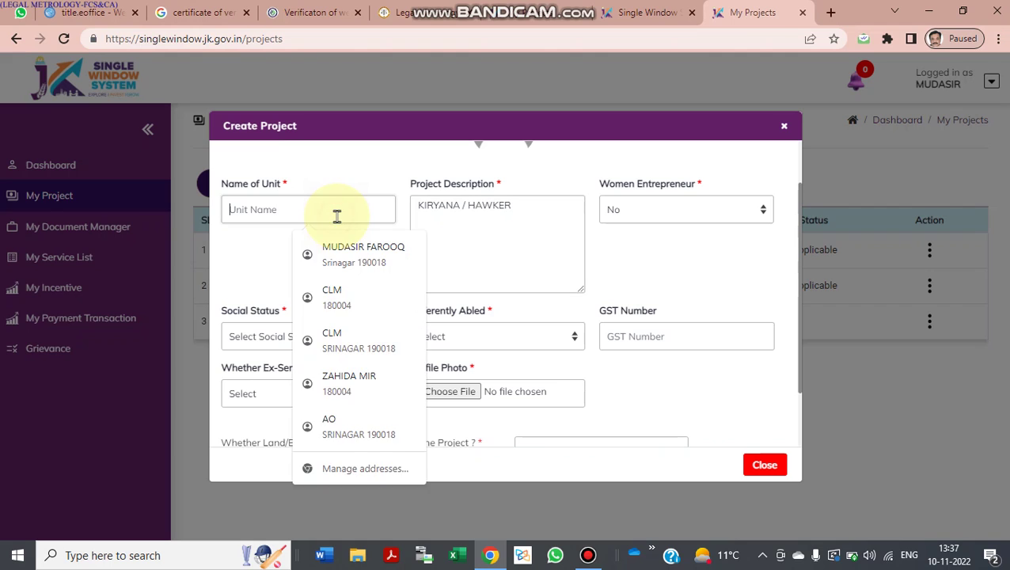
type("UNIT 3")
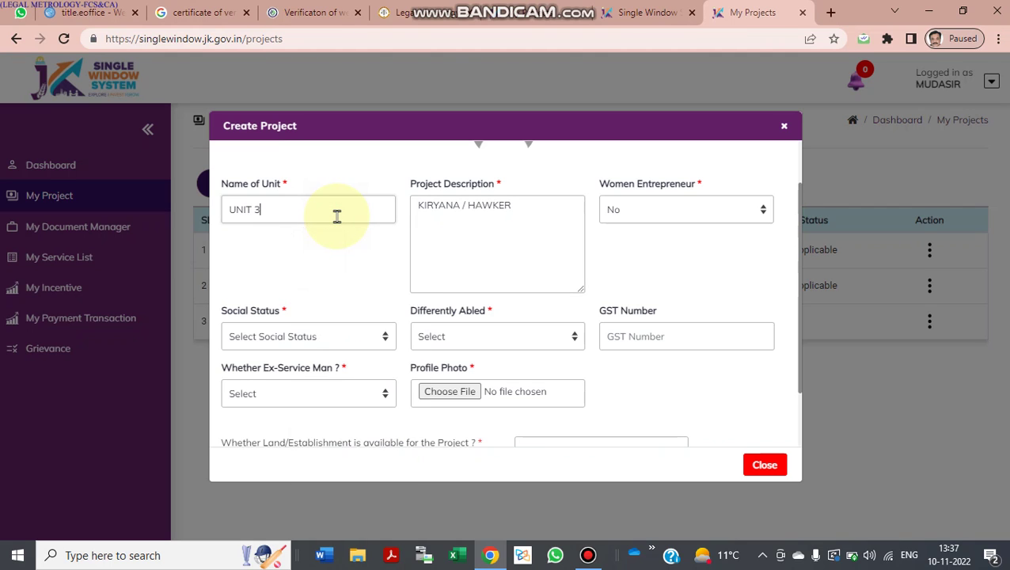
left_click(322, 336)
left_click(298, 371)
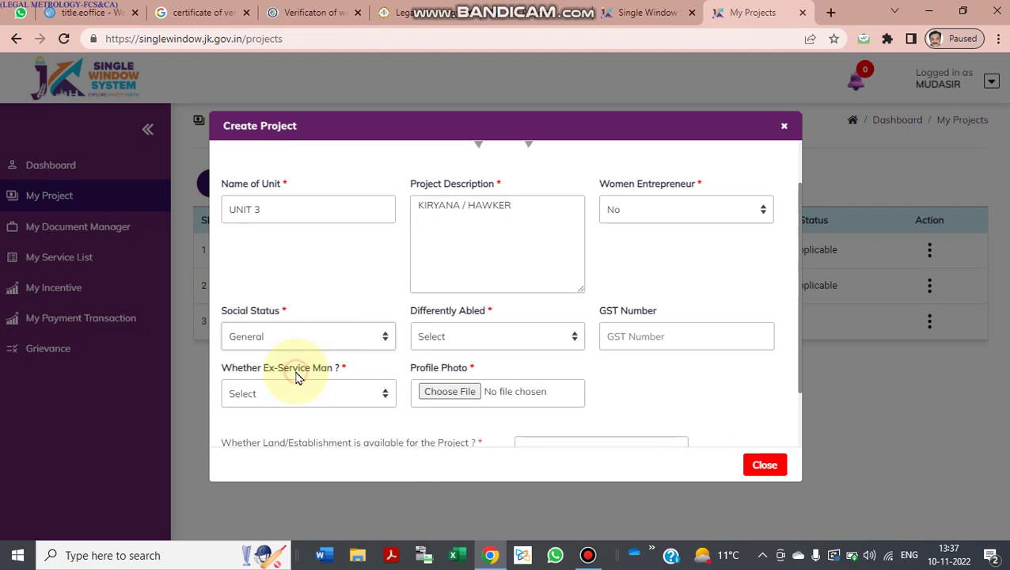
Step: Answer No for Differently Abled and Ex-Service Man, filling the saved GST number
left_click(465, 340)
left_click(447, 385)
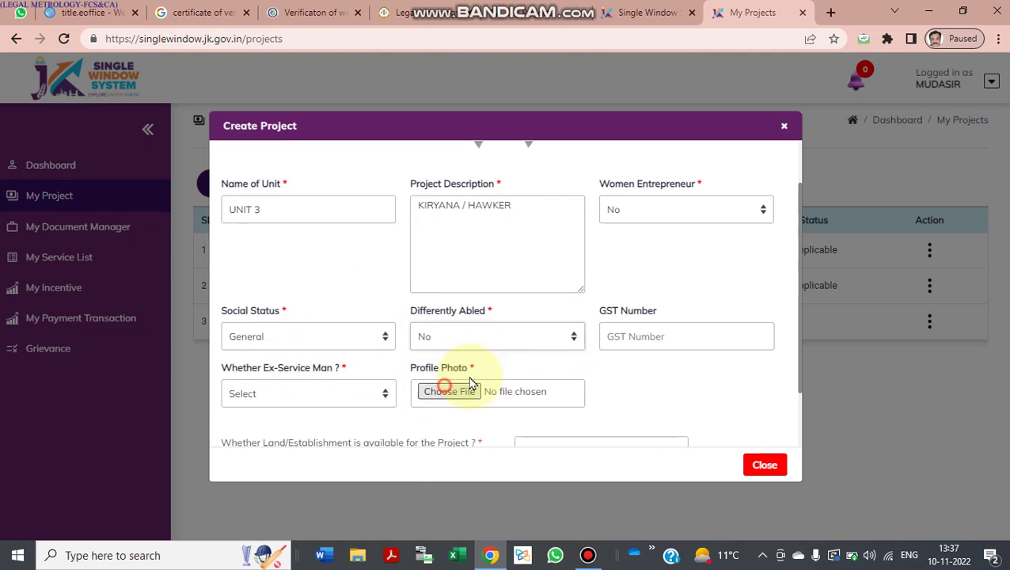
left_click(629, 346)
left_click(699, 422)
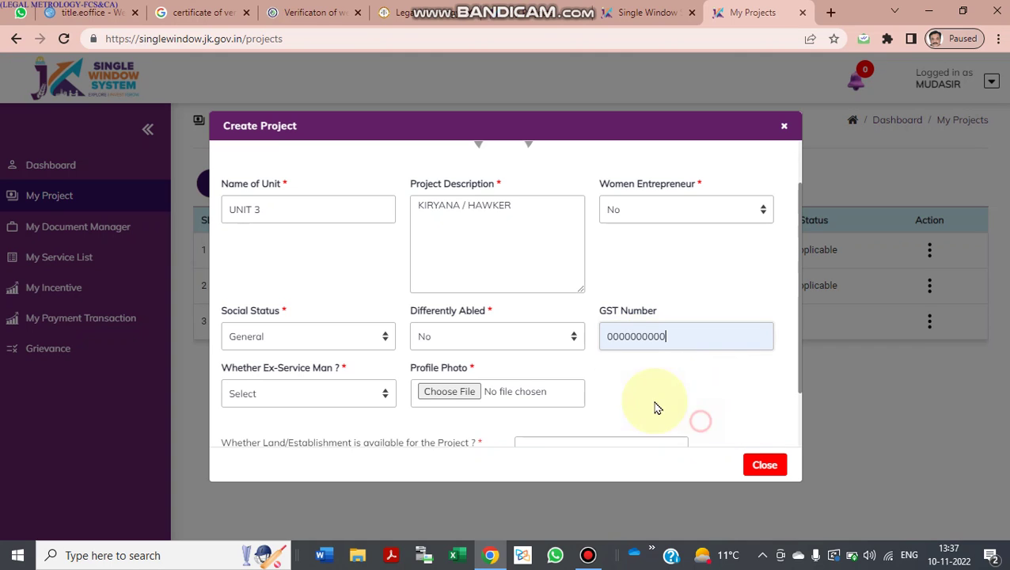
scroll(618, 392, "down", 2)
left_click(352, 318)
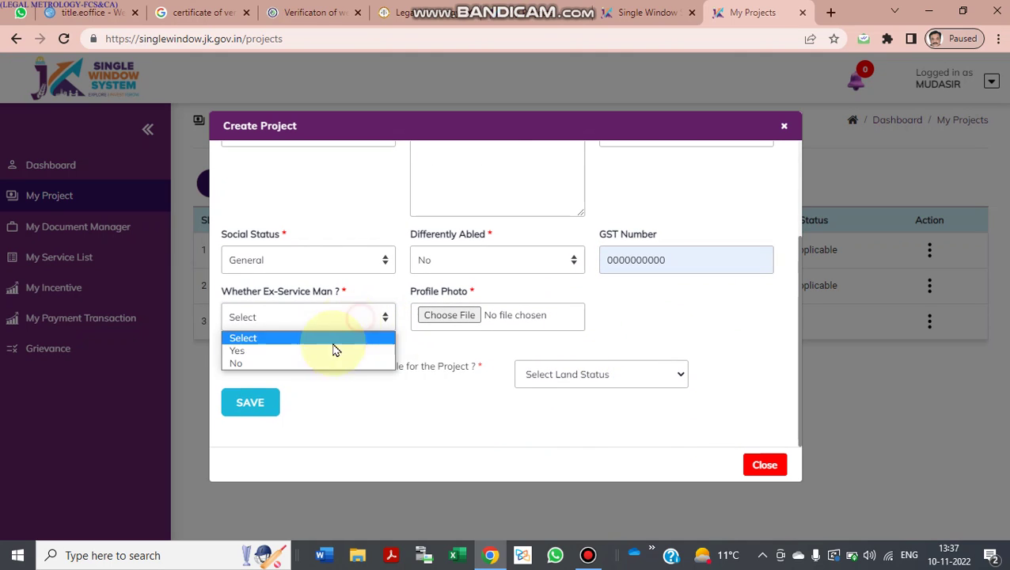
left_click(321, 364)
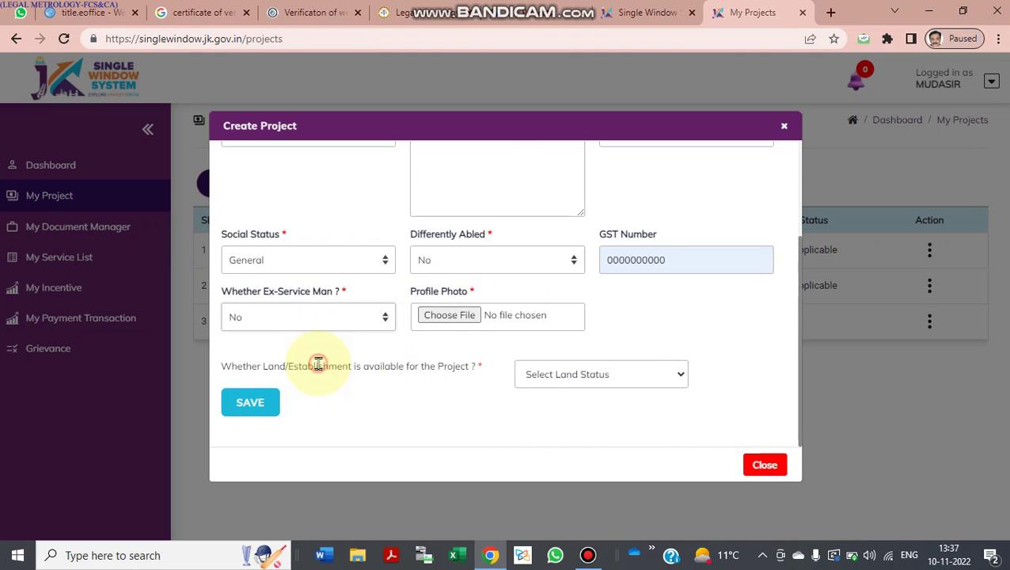
left_click(435, 319)
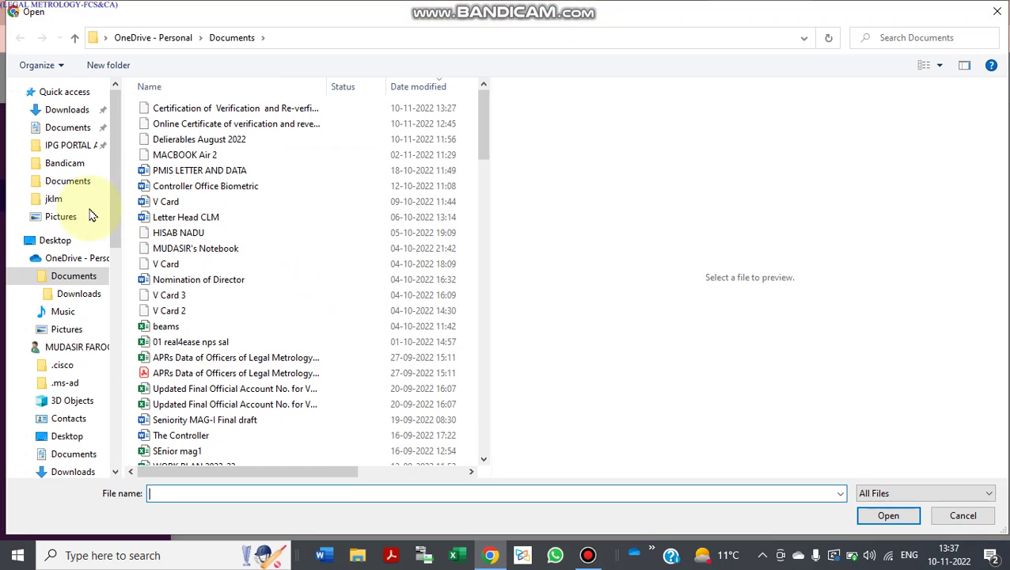
Step: Attach 20220826_163220.jpg from the Pictures folder as the profile photo
left_click(67, 135)
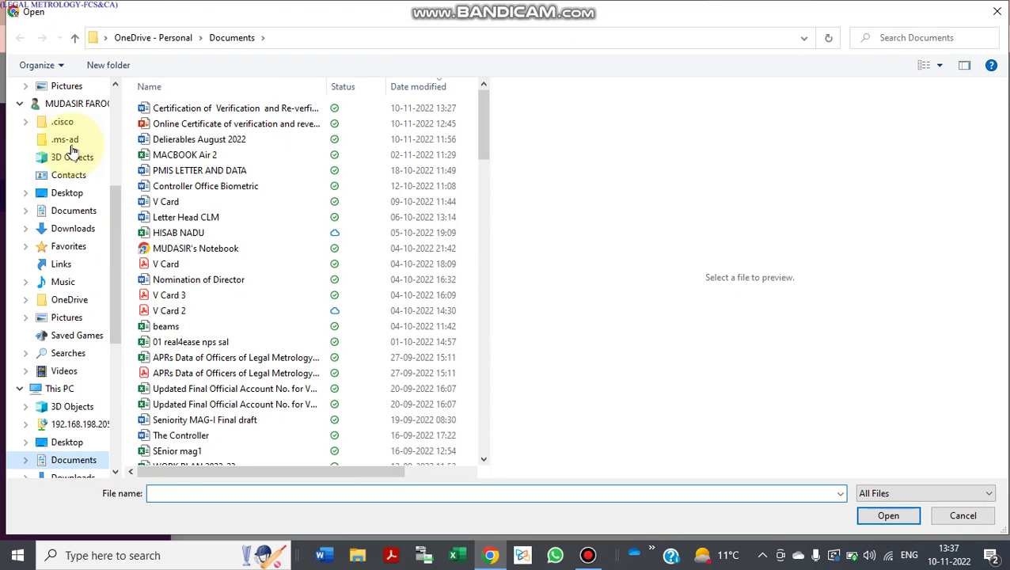
left_click(89, 319)
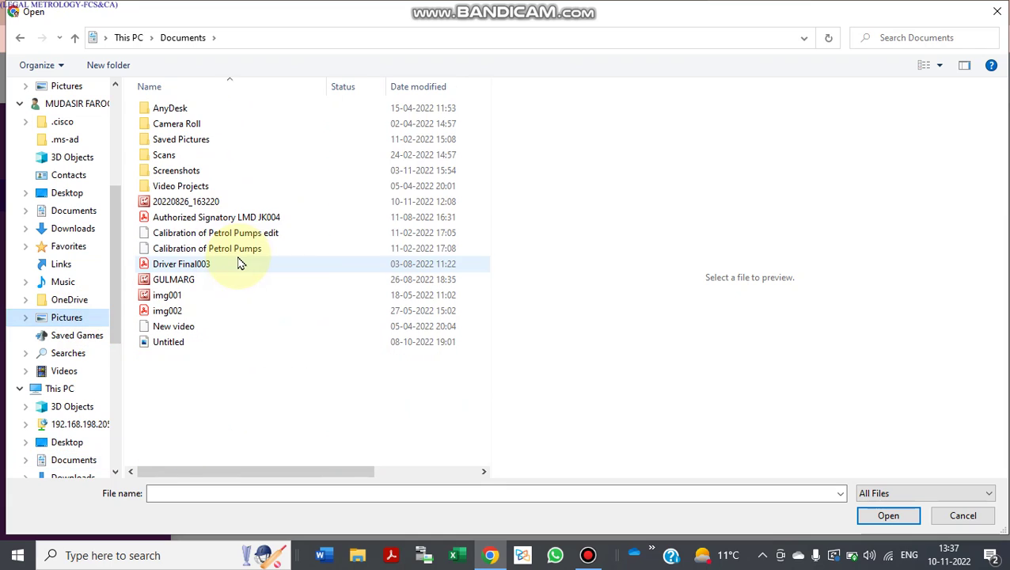
left_click(223, 204)
double_click(223, 205)
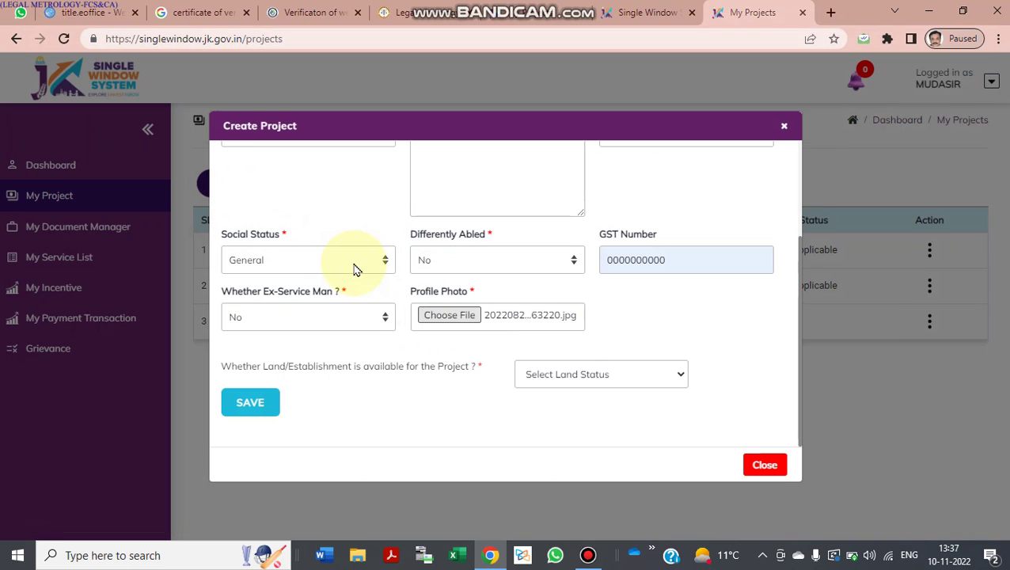
left_click(570, 375)
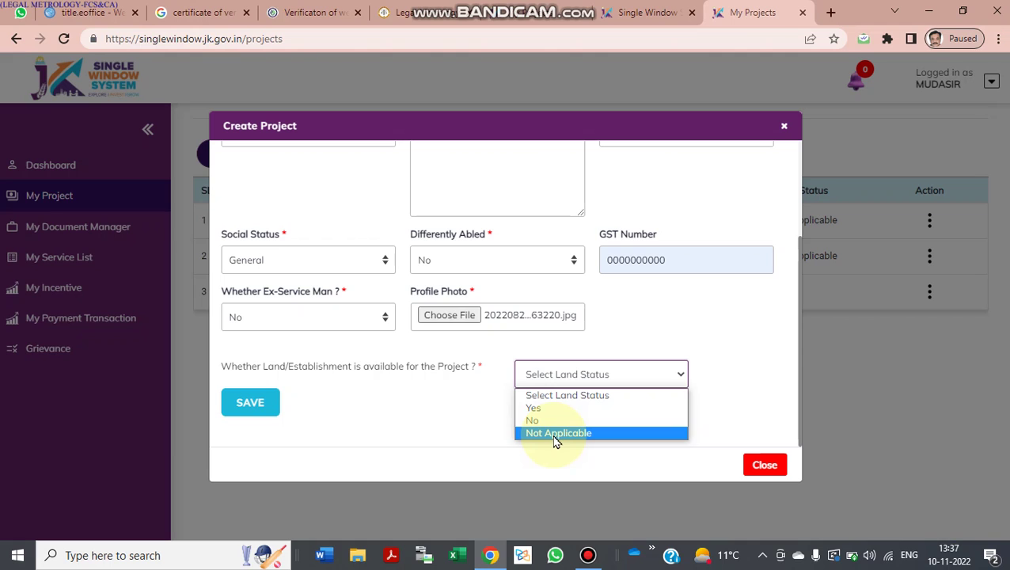
Step: Set land availability to Not Applicable and save the project
left_click(555, 438)
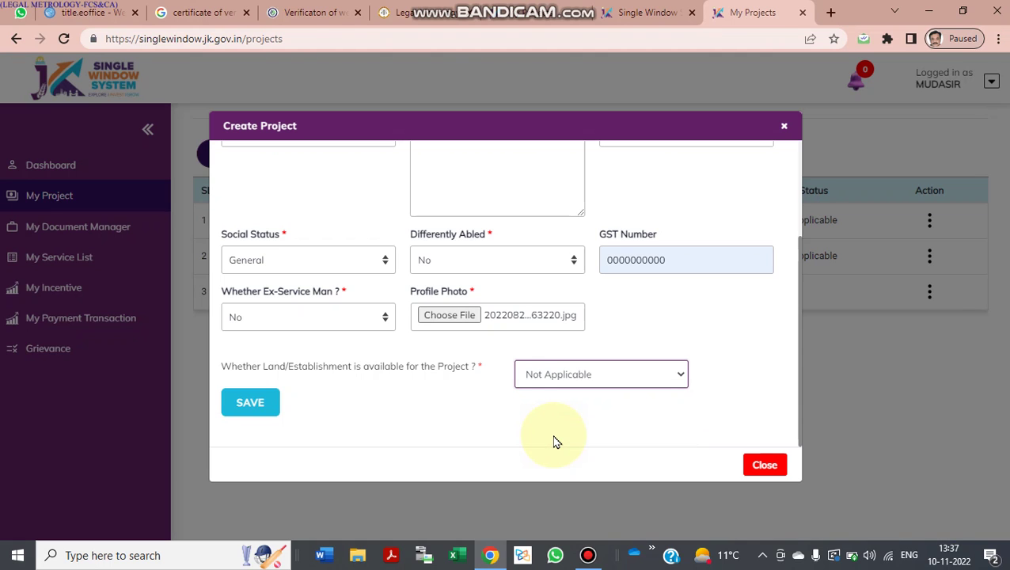
scroll(555, 442, "up", 2)
scroll(688, 397, "down", 2)
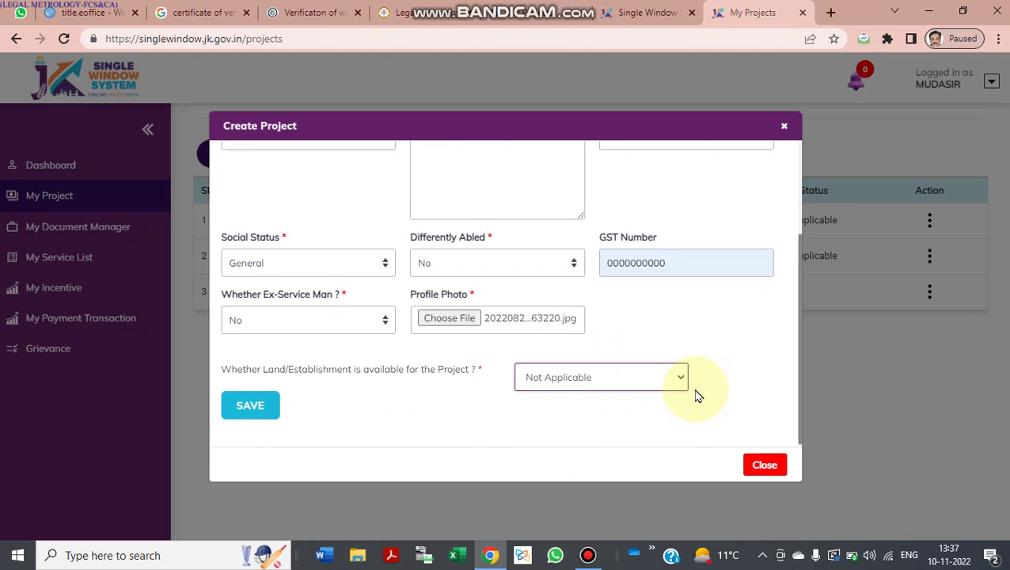
left_click(266, 418)
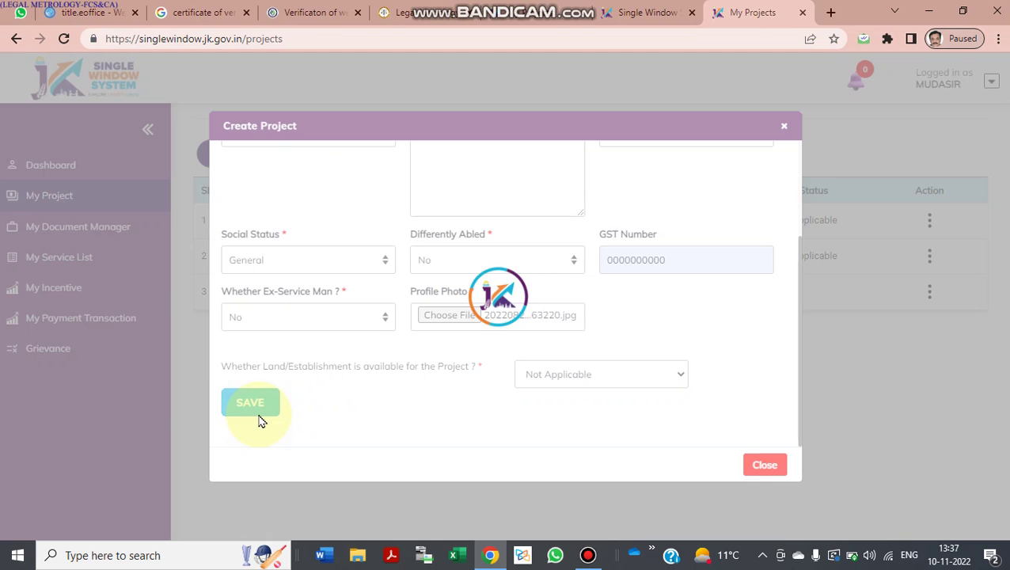
Step: Rename the duplicate unit UNIT 3 to UNIT 4 and save again
scroll(259, 419, "up", 3)
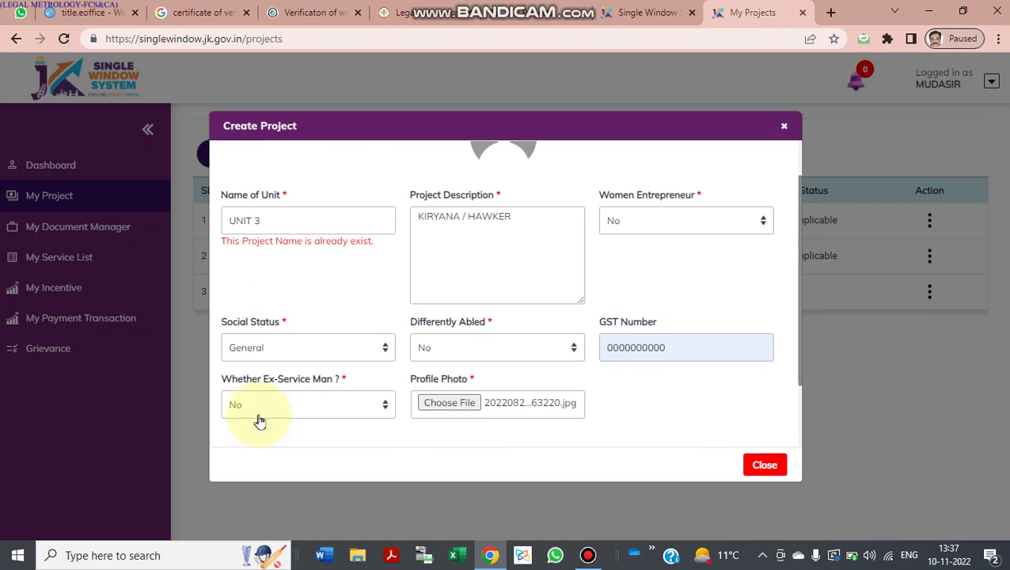
left_click(303, 260)
key("BackSpace")
type("4")
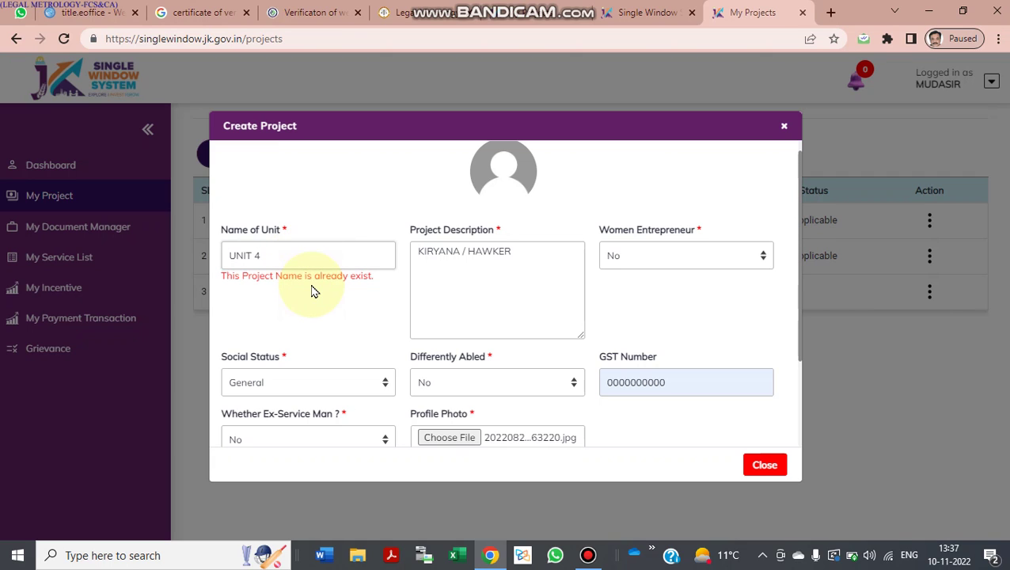
scroll(316, 289, "down", 3)
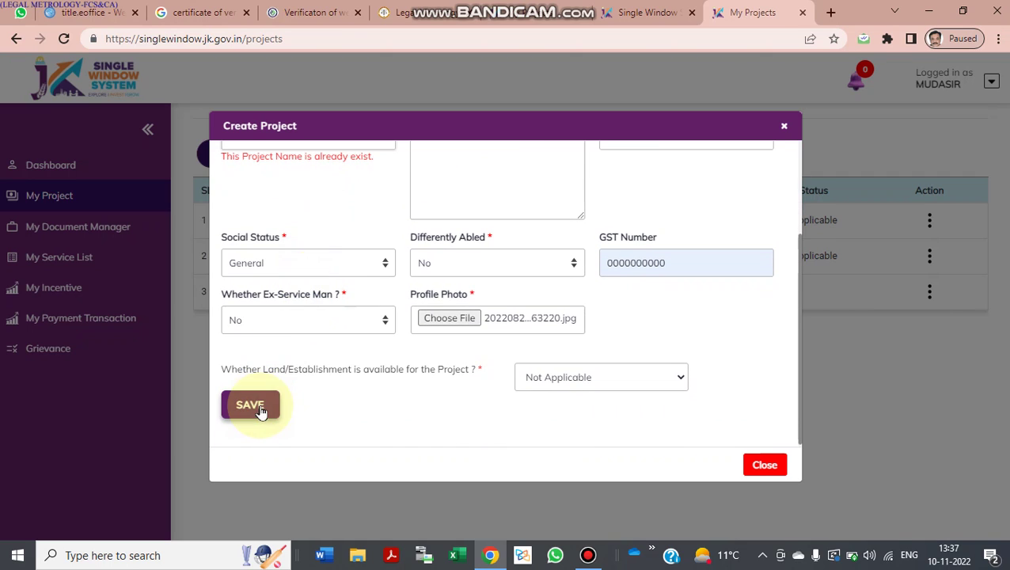
left_click(251, 405)
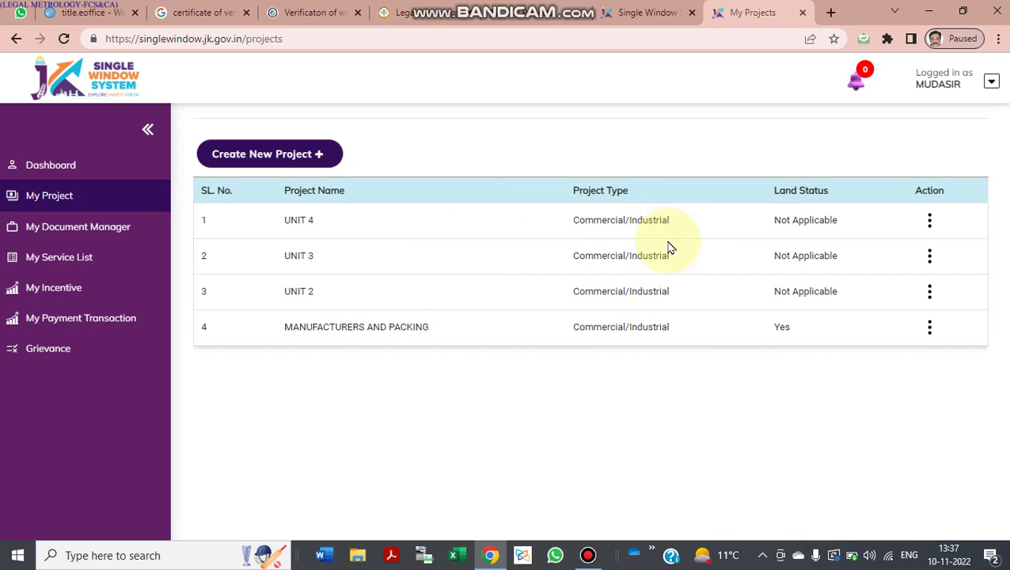
Step: Open My Document Manager, then the service list for UNIT 4
left_click(93, 228)
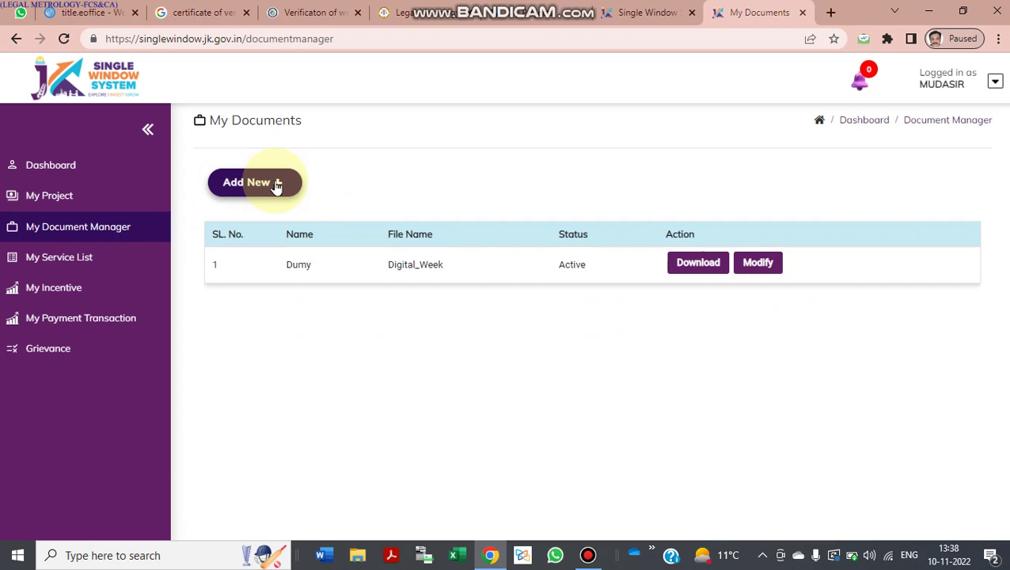
left_click(124, 257)
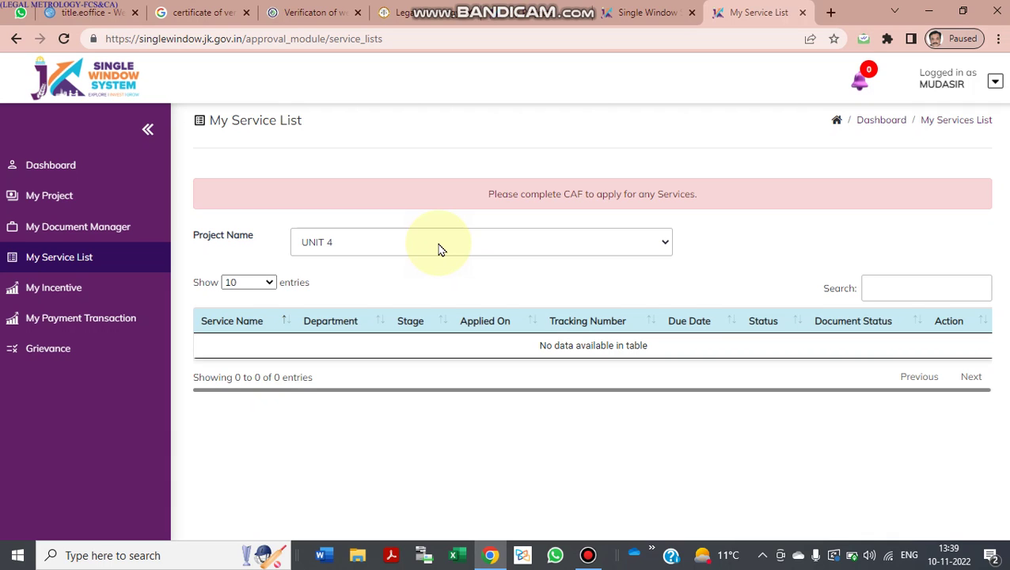
Step: Read UNIT 4's complete-CAF-first notice and return to My Projects, now headed by UNIT 4
left_click(588, 555)
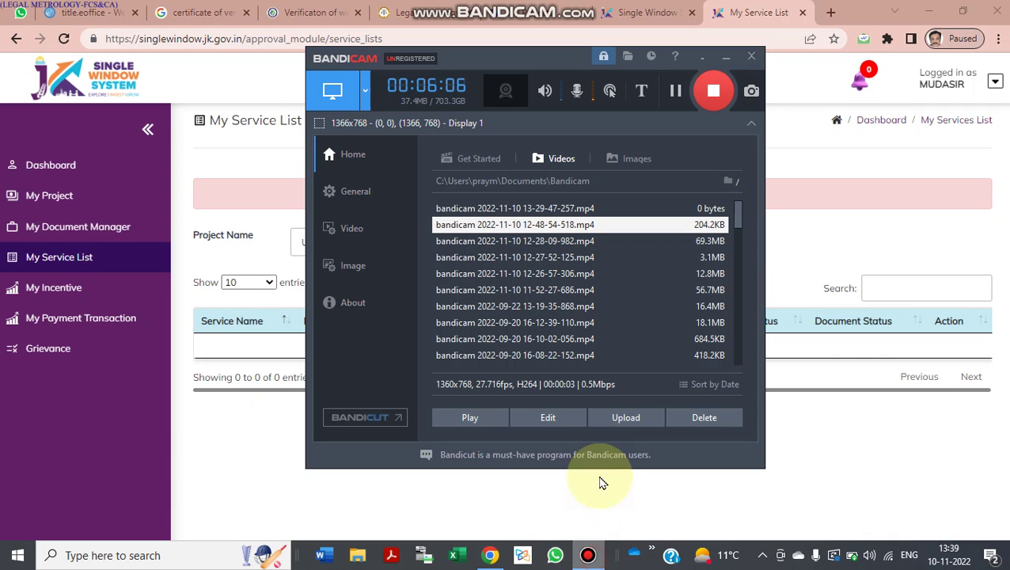
left_click(836, 236)
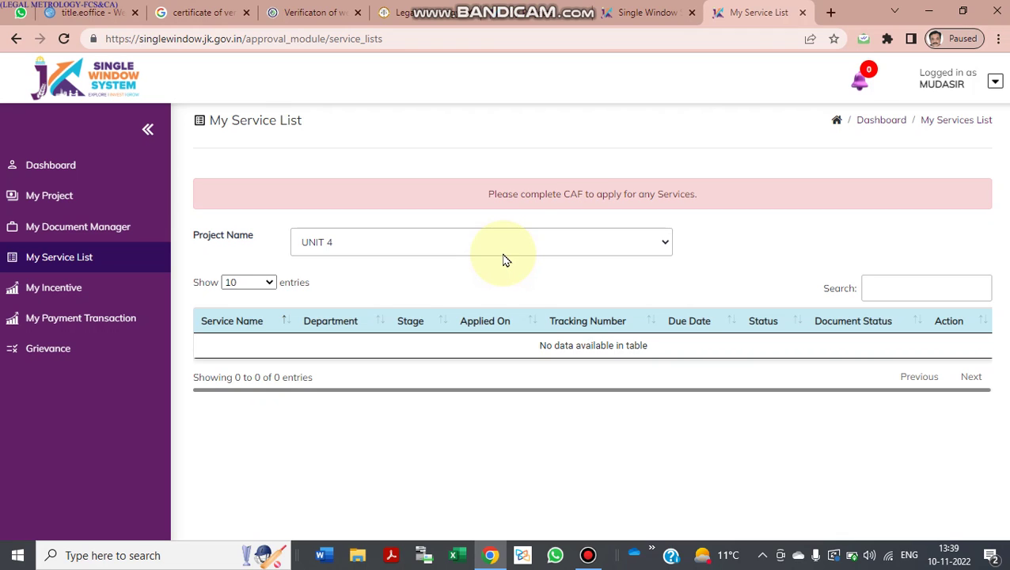
left_click(132, 208)
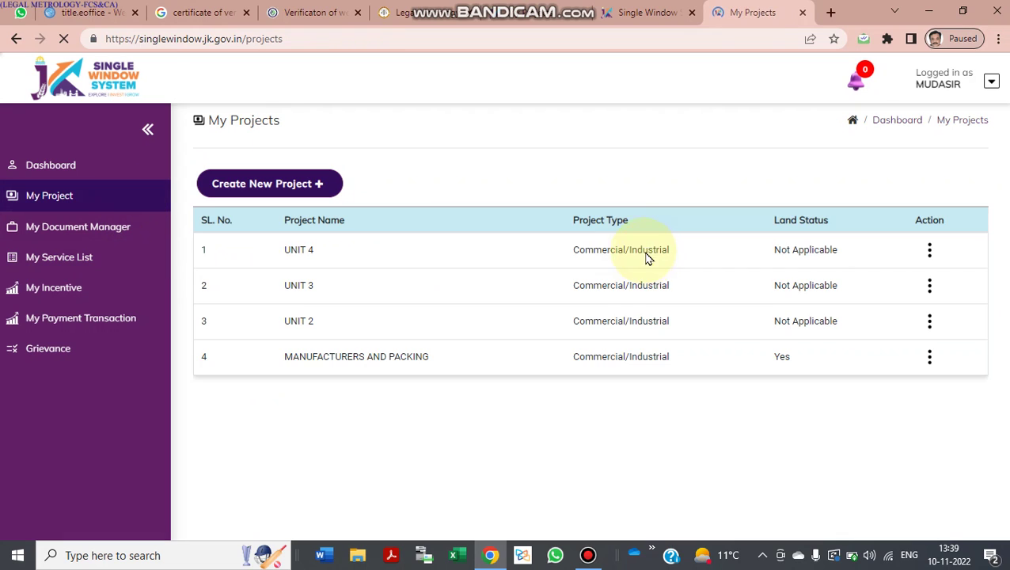
Step: Start UNIT 4's Common Application Form and fill the PAN number from a saved suggestion
left_click(929, 249)
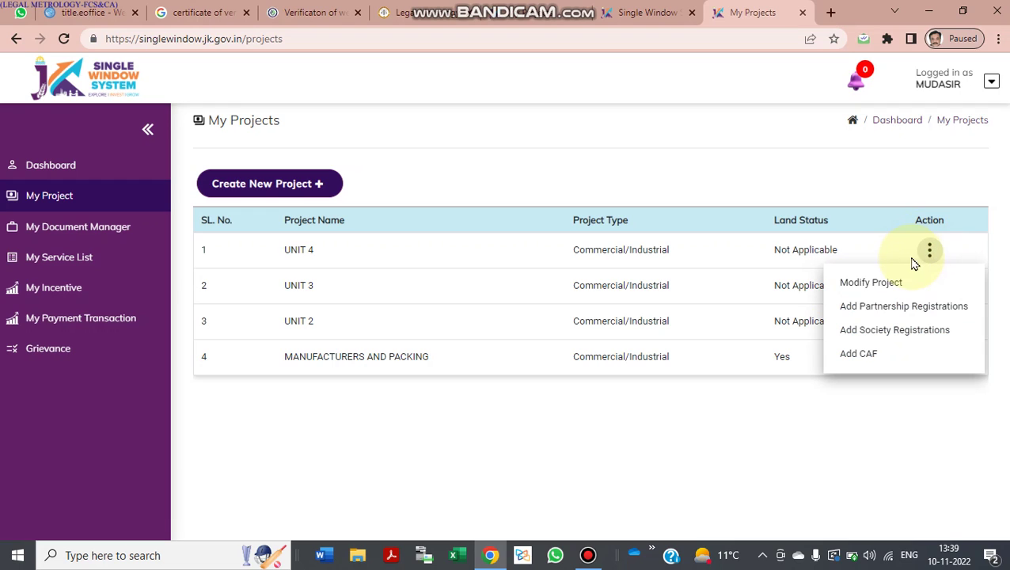
left_click(880, 364)
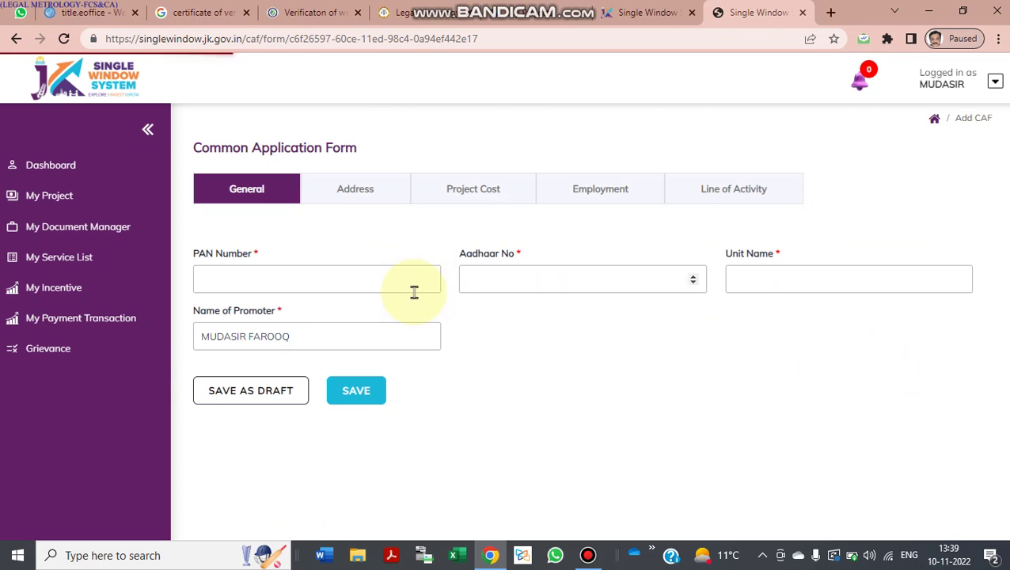
left_click(360, 288)
left_click(316, 316)
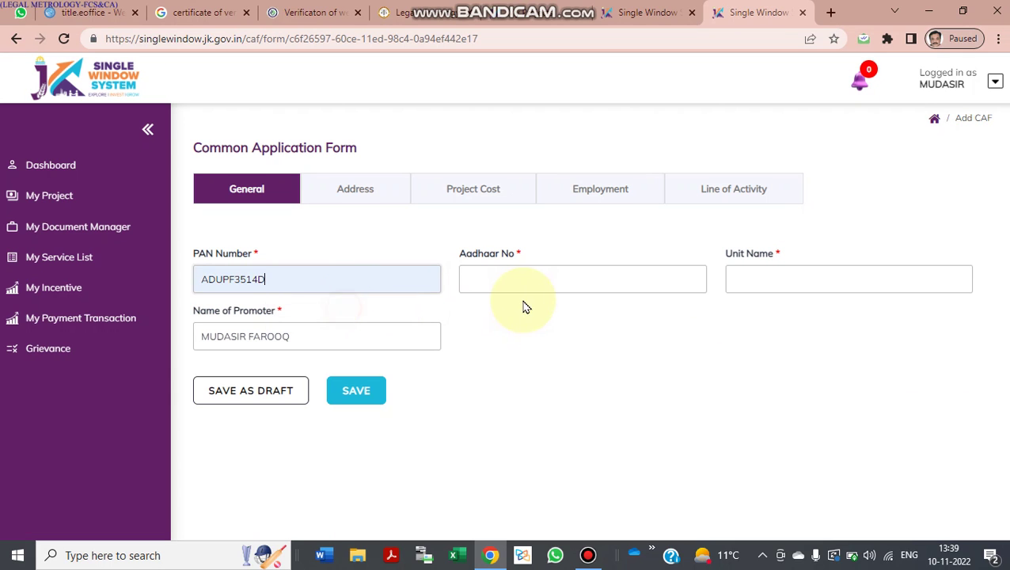
left_click(532, 285)
Step: Enter the Aadhaar number, autofill the unit and promoter names, and save the general details
left_click(587, 280)
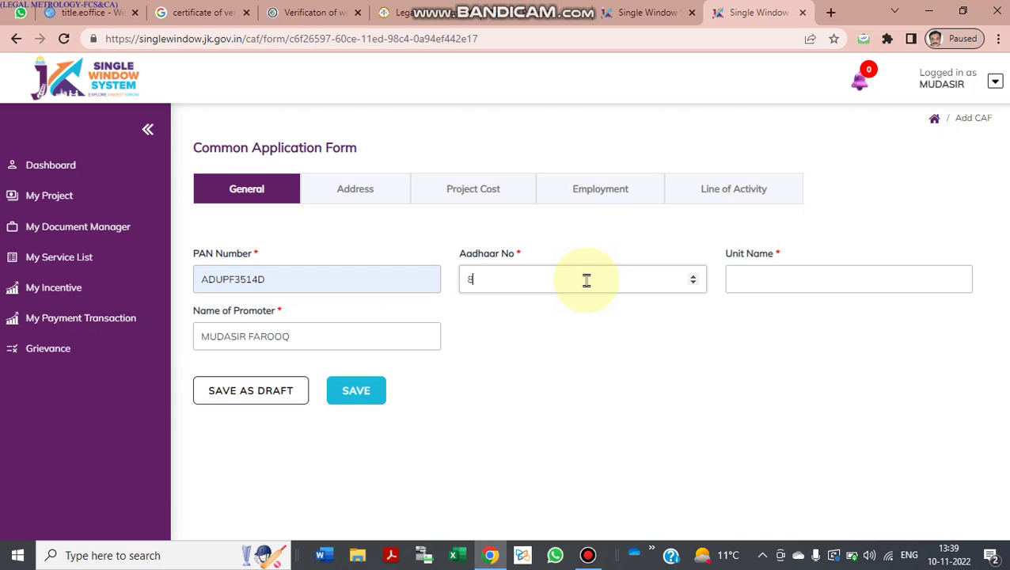
left_click(760, 281)
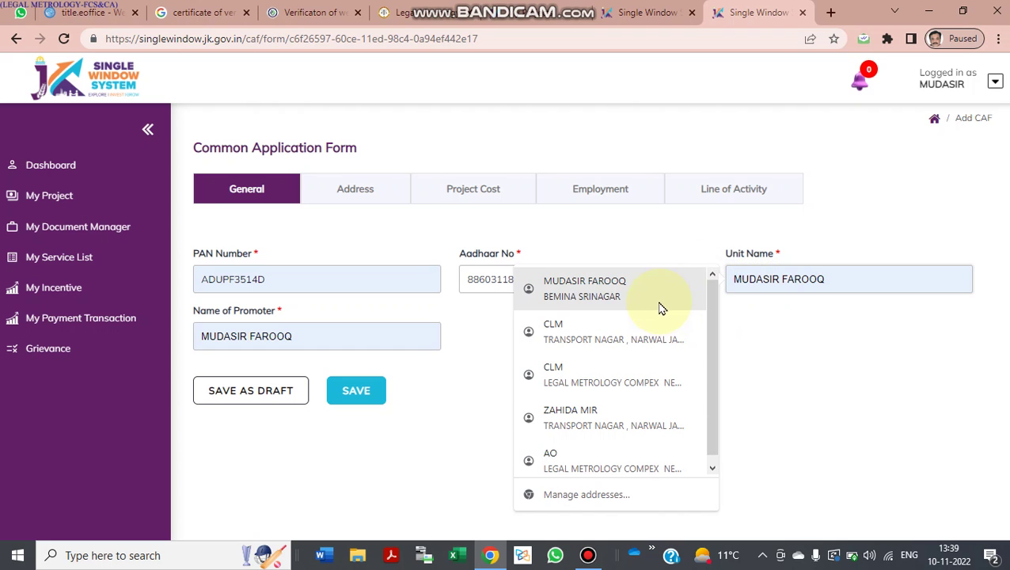
left_click(658, 301)
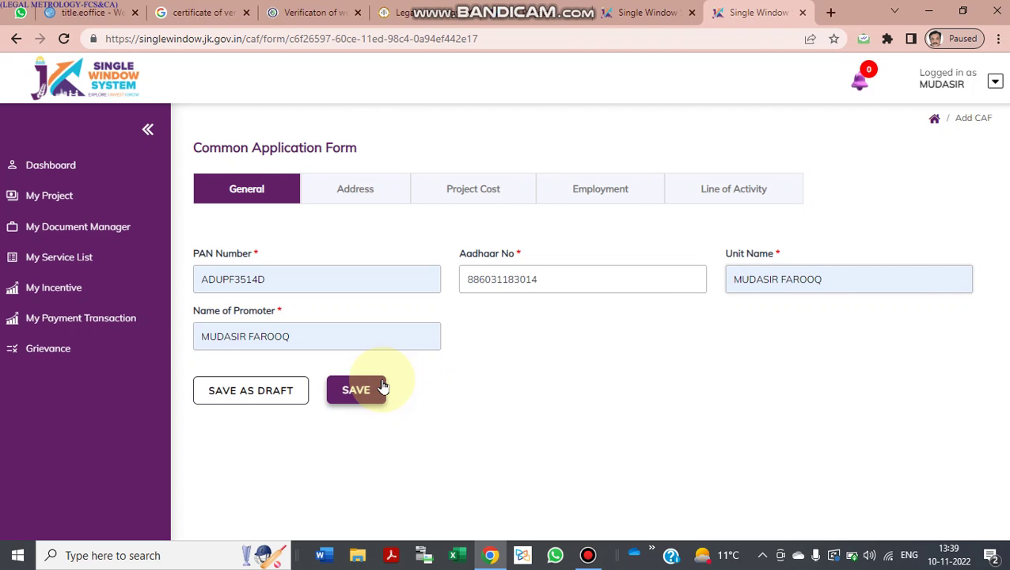
left_click(363, 396)
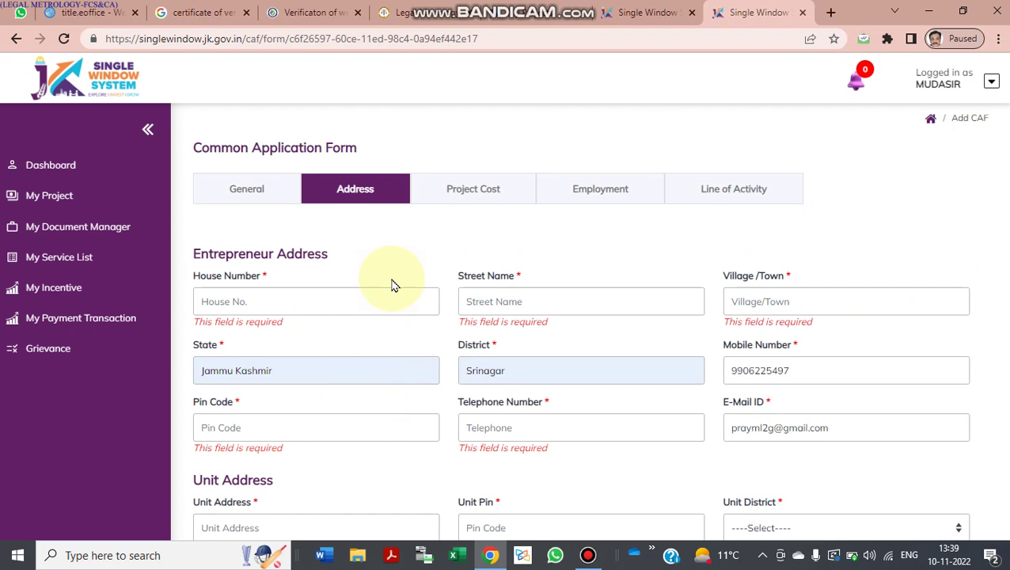
Step: Autofill the entrepreneur's house number, street name and village/town (Jammu) from saved suggestions
left_click(354, 304)
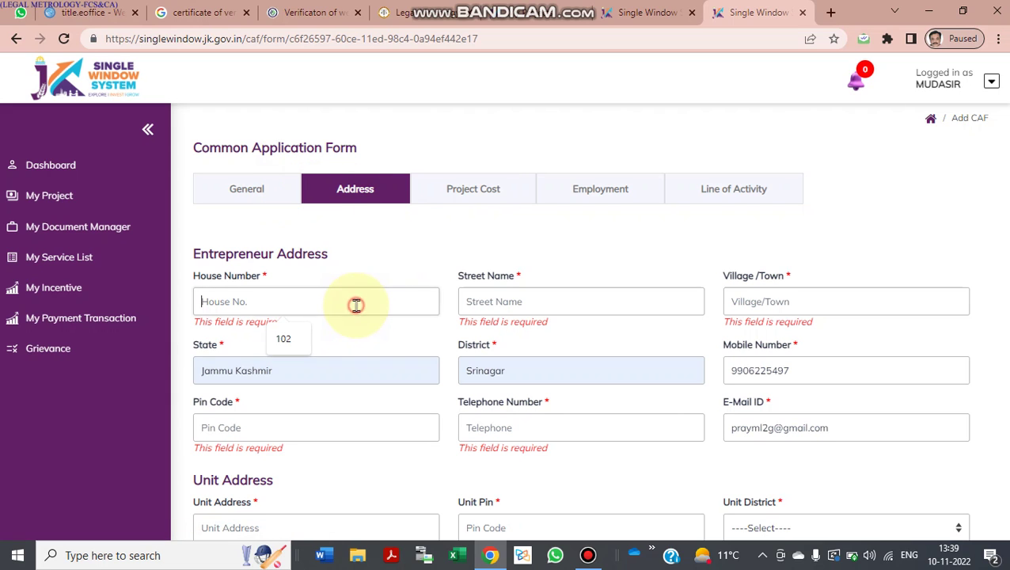
left_click(297, 337)
left_click(485, 301)
left_click(554, 338)
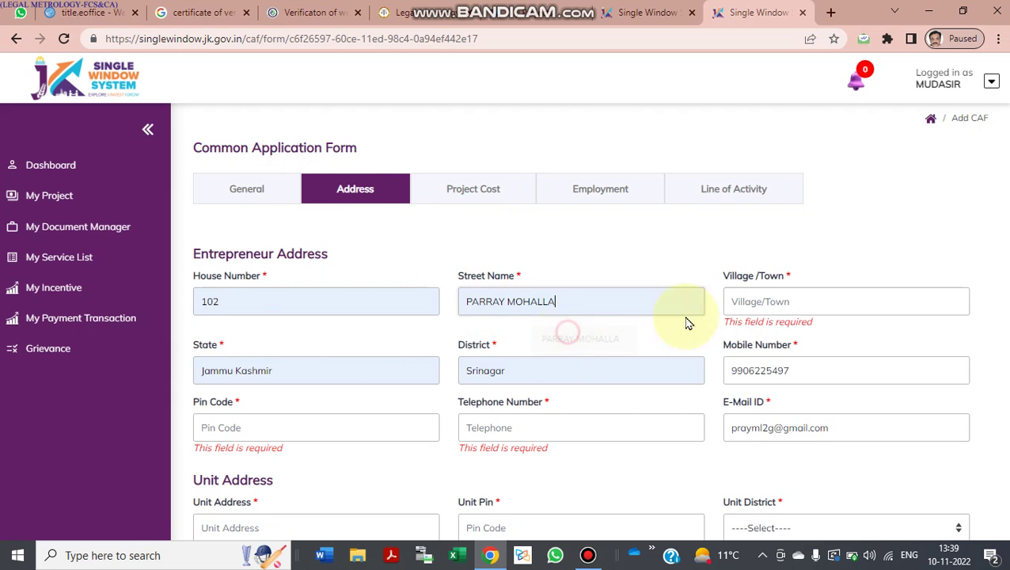
left_click(756, 303)
left_click(656, 367)
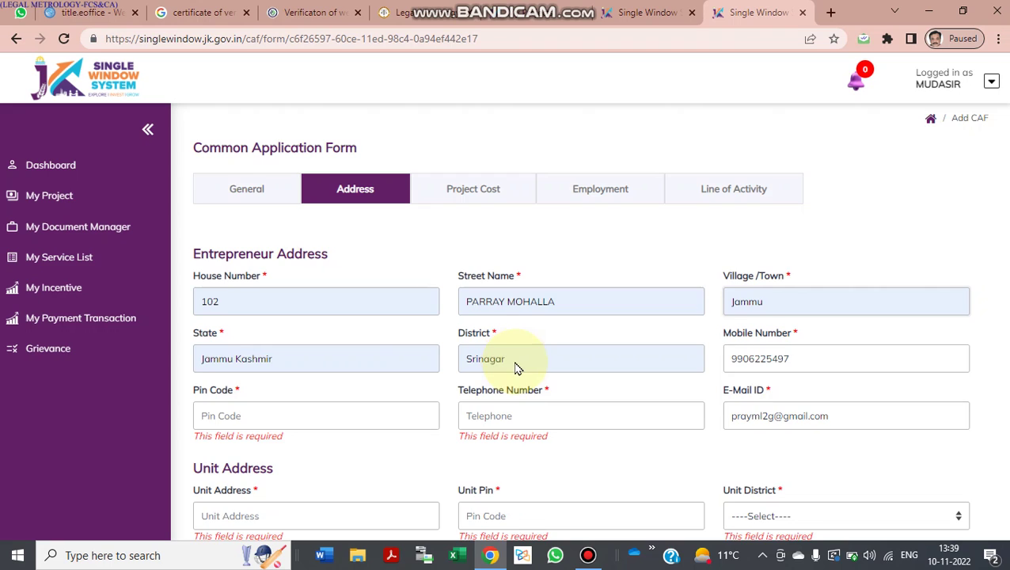
scroll(514, 365, "down", 2)
Step: Autofill the pin code, unit address, telephone number and unit pin code
left_click(331, 318)
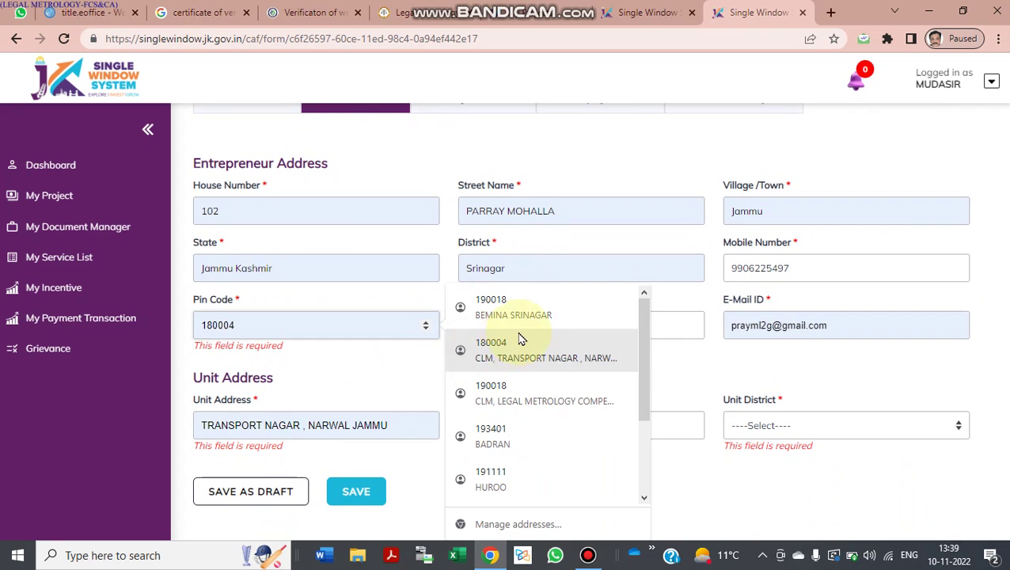
left_click(558, 311)
left_click(628, 326)
left_click(581, 364)
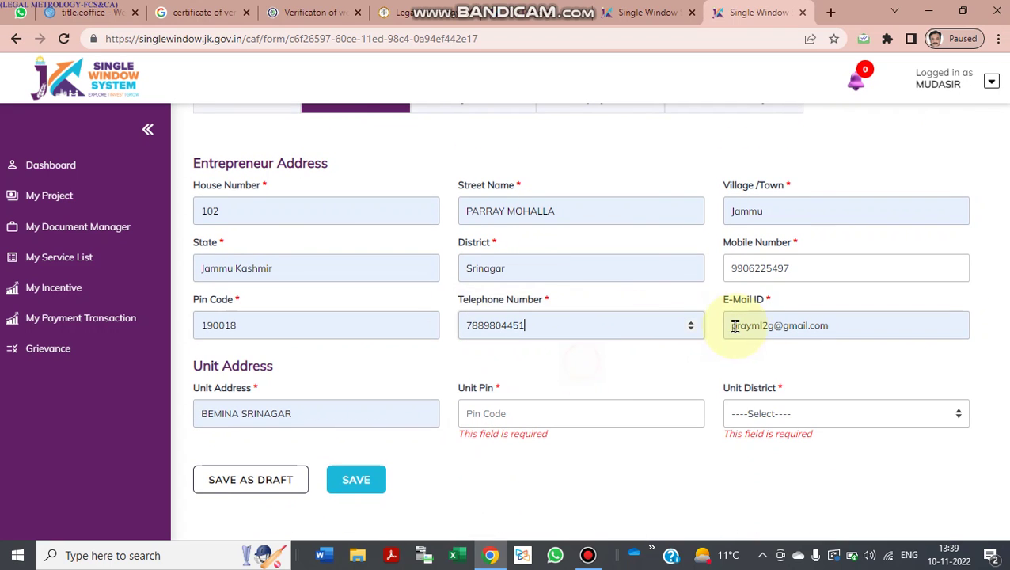
left_click(589, 416)
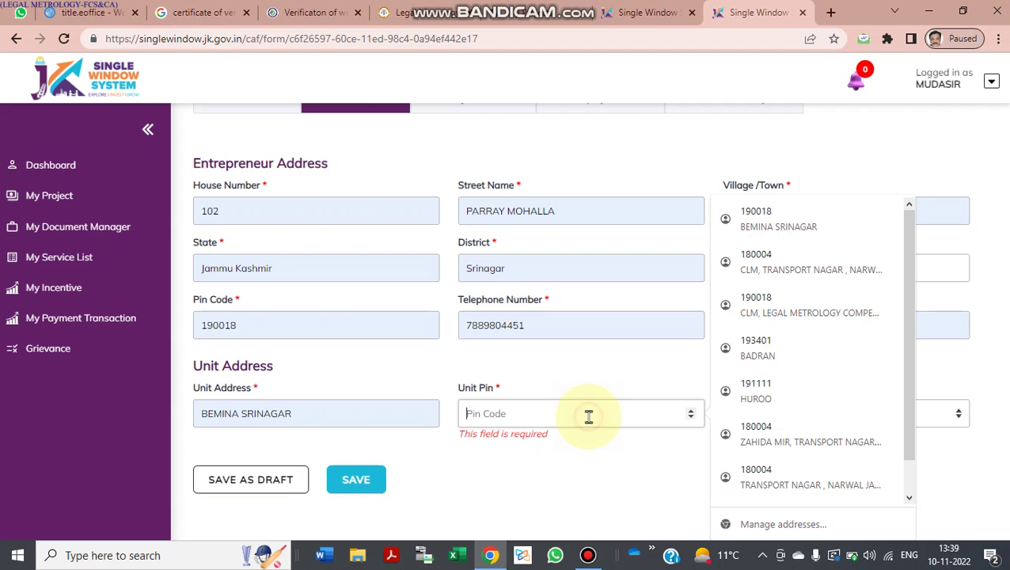
left_click(778, 298)
Step: Choose Srinagar as the unit district and save the address details
left_click(813, 413)
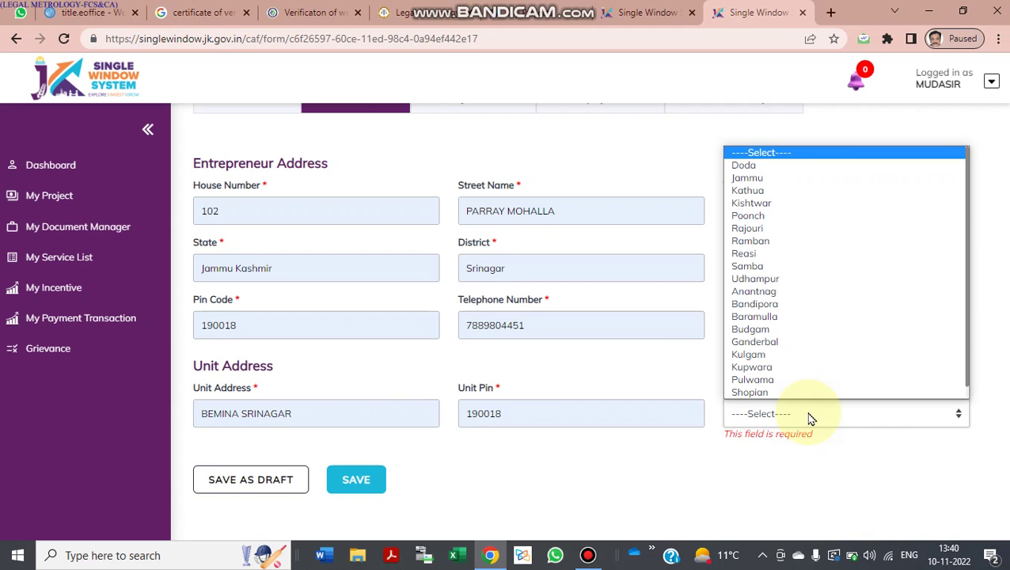
type("sr")
left_click(812, 394)
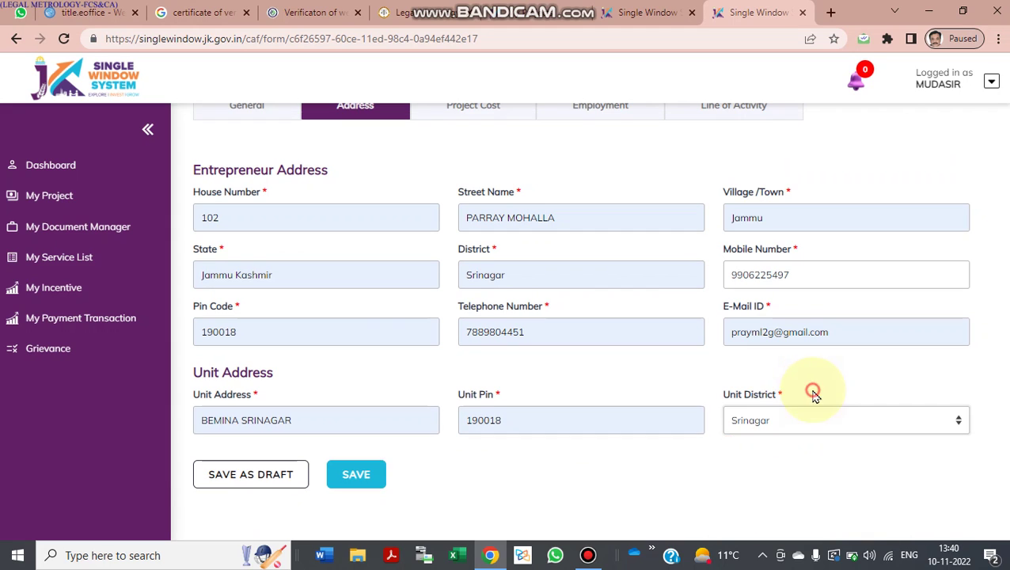
left_click(356, 475)
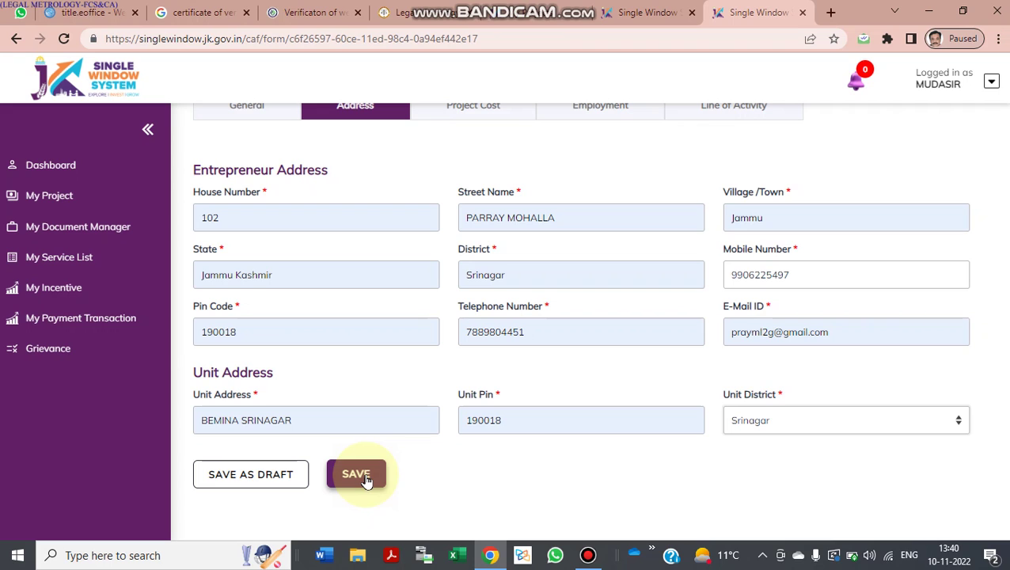
scroll(441, 460, "up", 2)
scroll(441, 459, "down", 1)
left_click(350, 473)
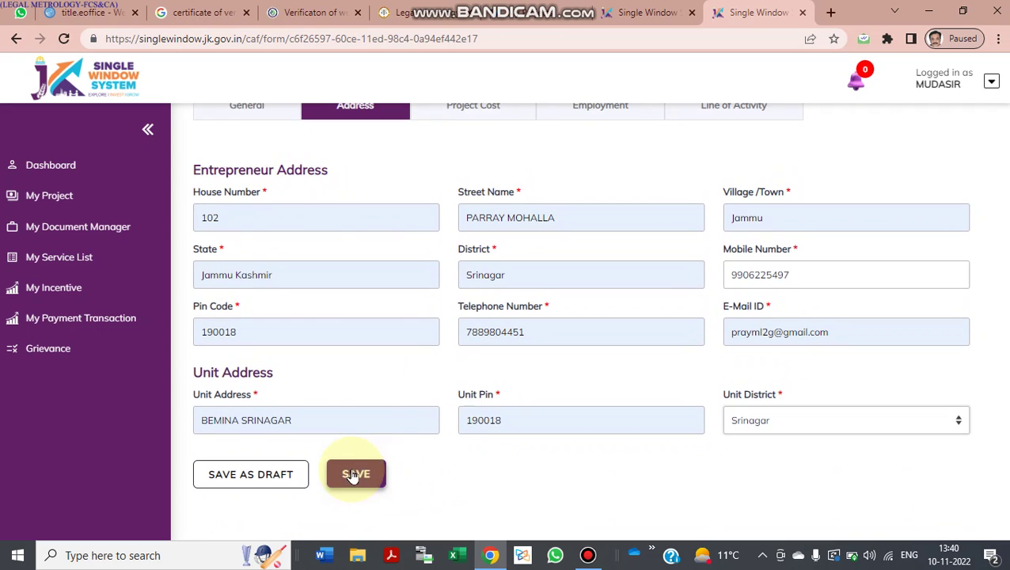
scroll(475, 356, "down", 1)
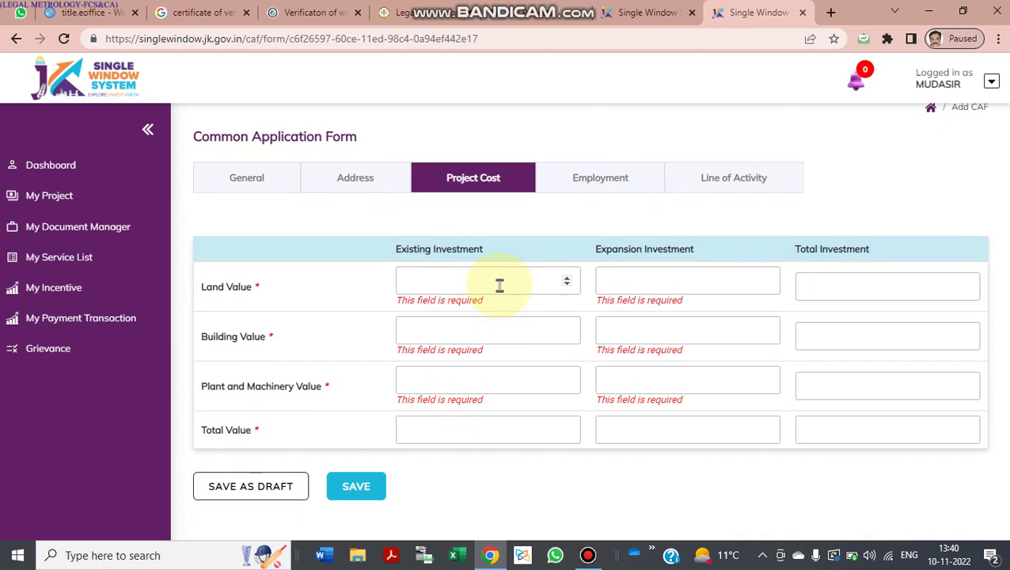
left_click(499, 283)
Step: Enter 0 in every Project Cost investment field and save
type("1")
key("BackSpace")
type("0")
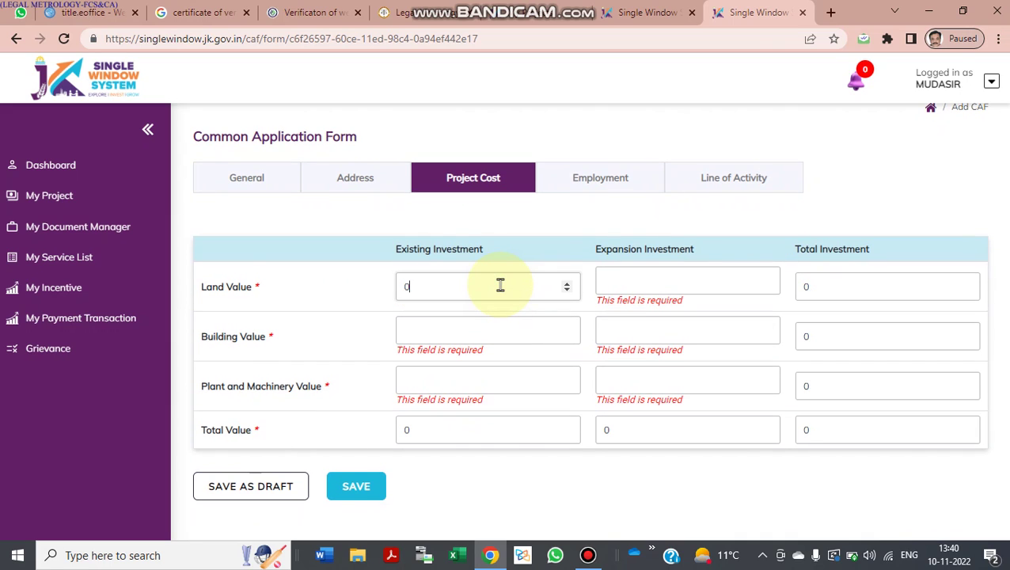
key("Tab")
type("0")
key("Tab")
type("0")
key("Tab")
type("0")
key("Tab")
type("0")
key("Tab")
type("0")
key("Tab")
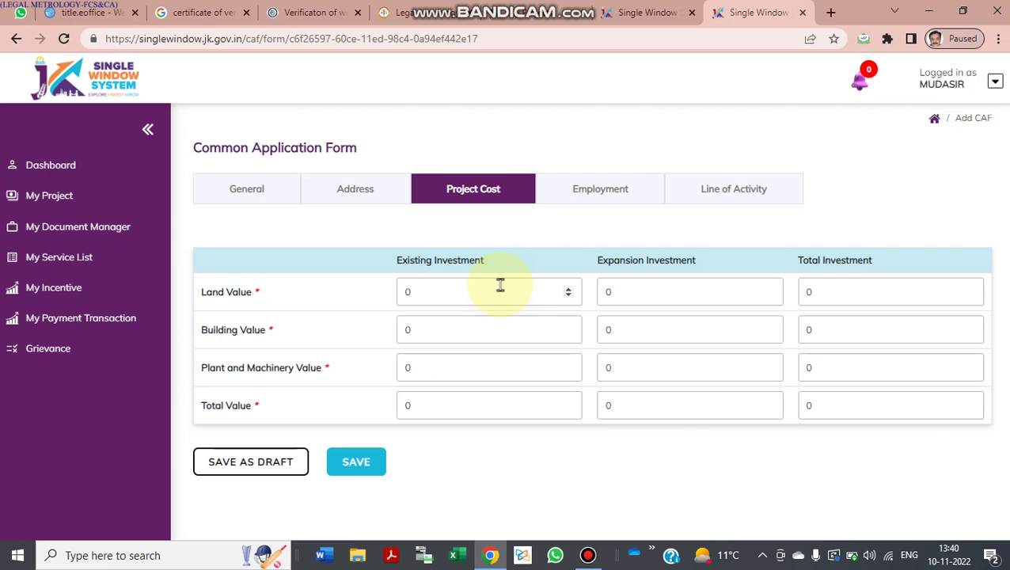
key("Tab")
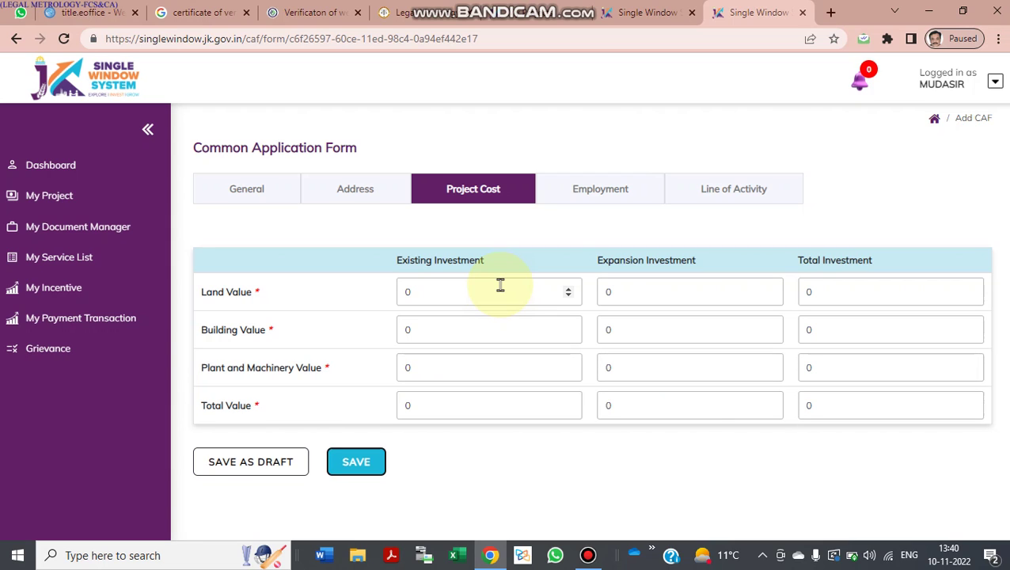
left_click(354, 464)
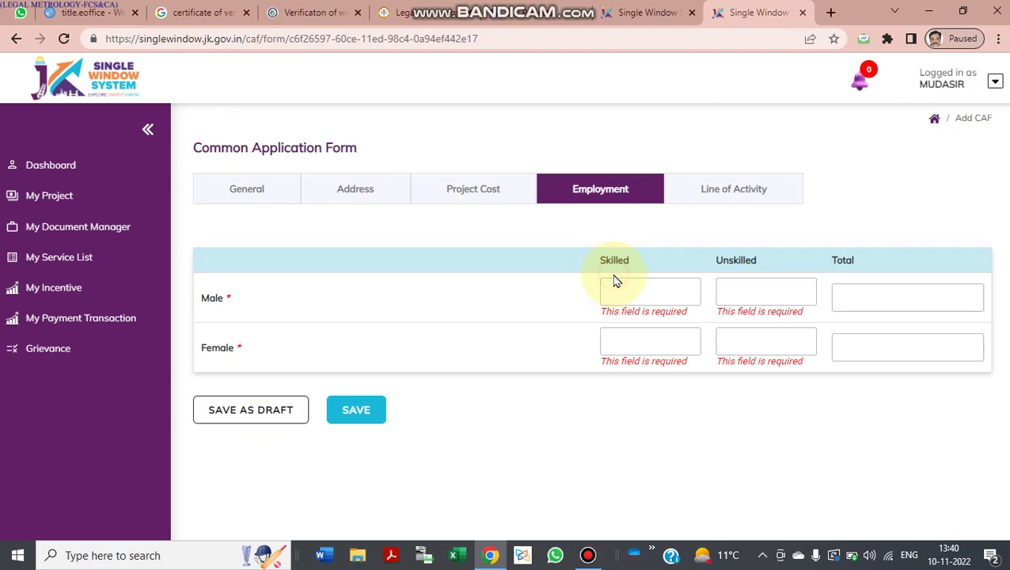
Step: Enter employment counts of 1 male skilled, 1 male unskilled and 0 female skilled
left_click(623, 294)
type("1")
key("Tab")
type("1")
key("Tab")
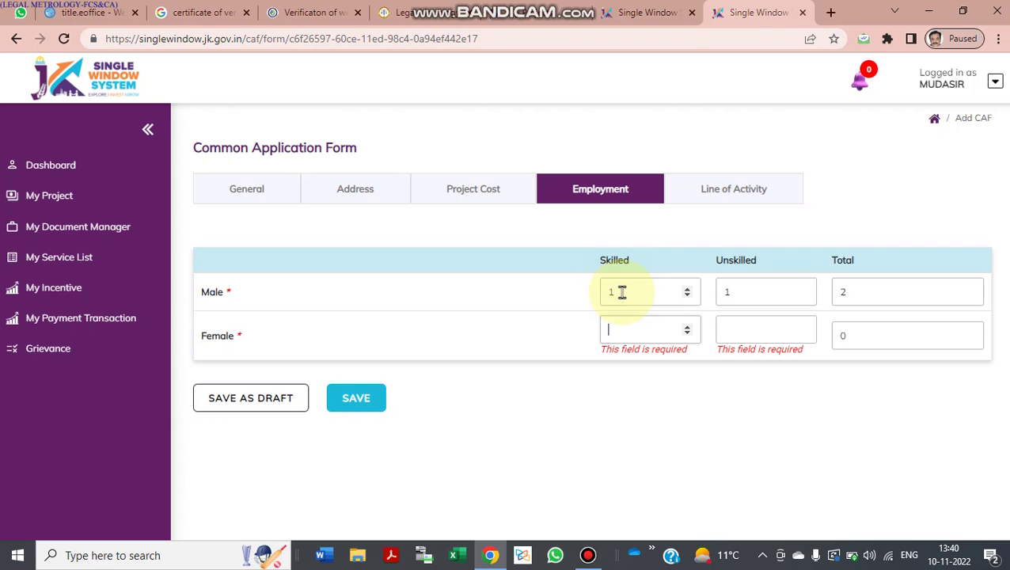
type("0")
key("Tab")
Step: Record 1 female unskilled worker, save employment, and autofill the line of activity as KIRYANA
type("1")
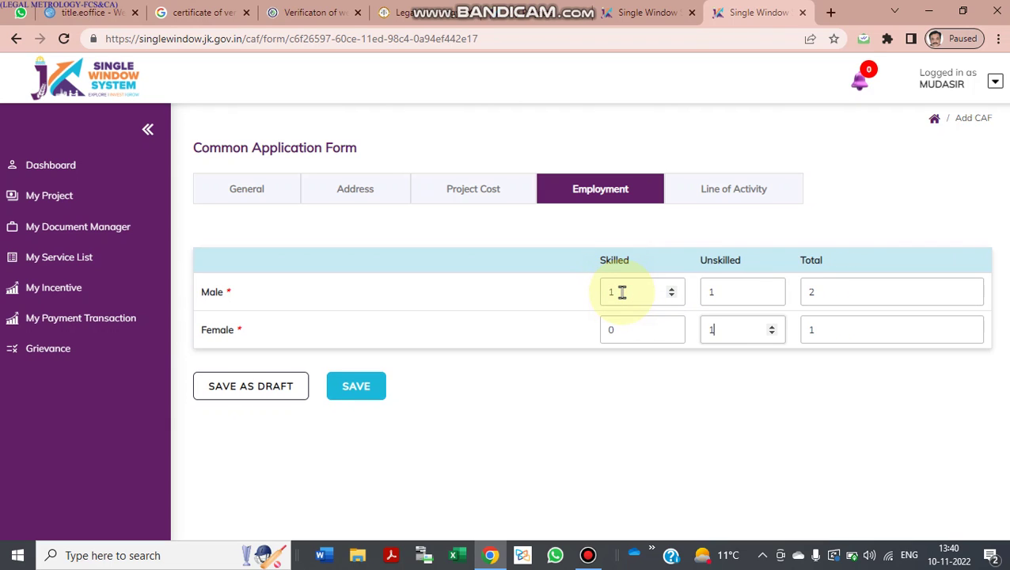
left_click(358, 391)
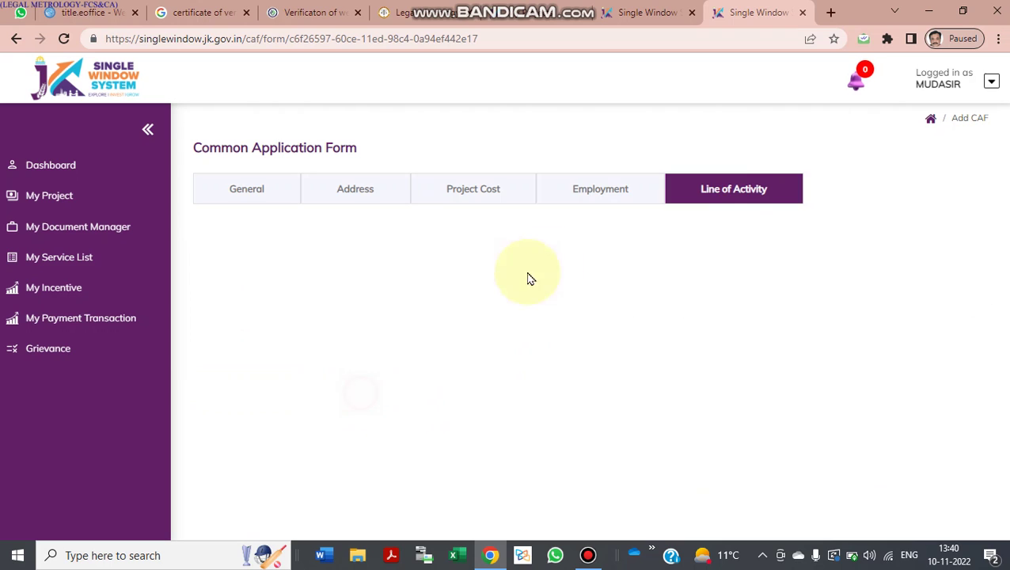
scroll(483, 293, "down", 1)
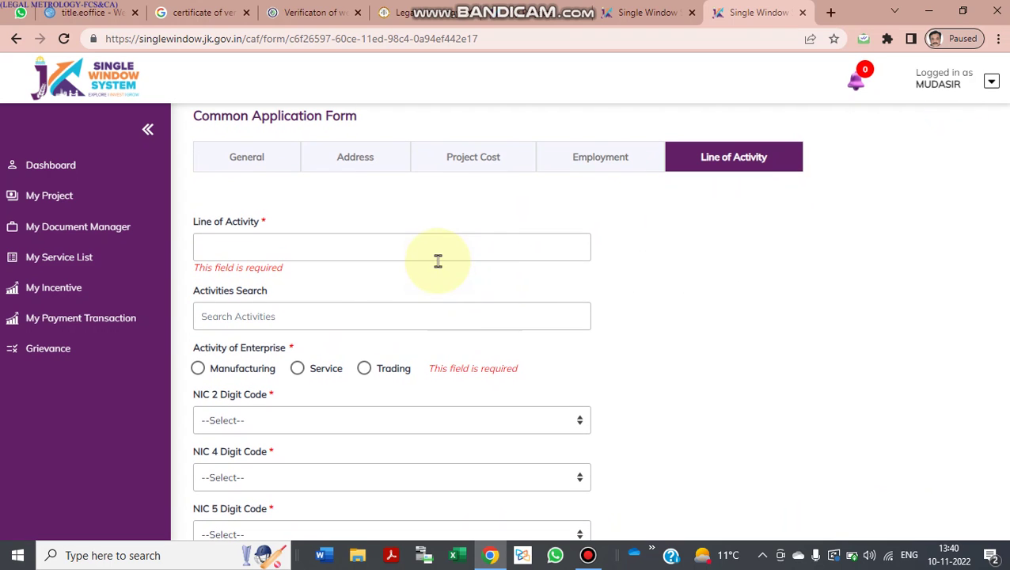
left_click(444, 248)
left_click(313, 287)
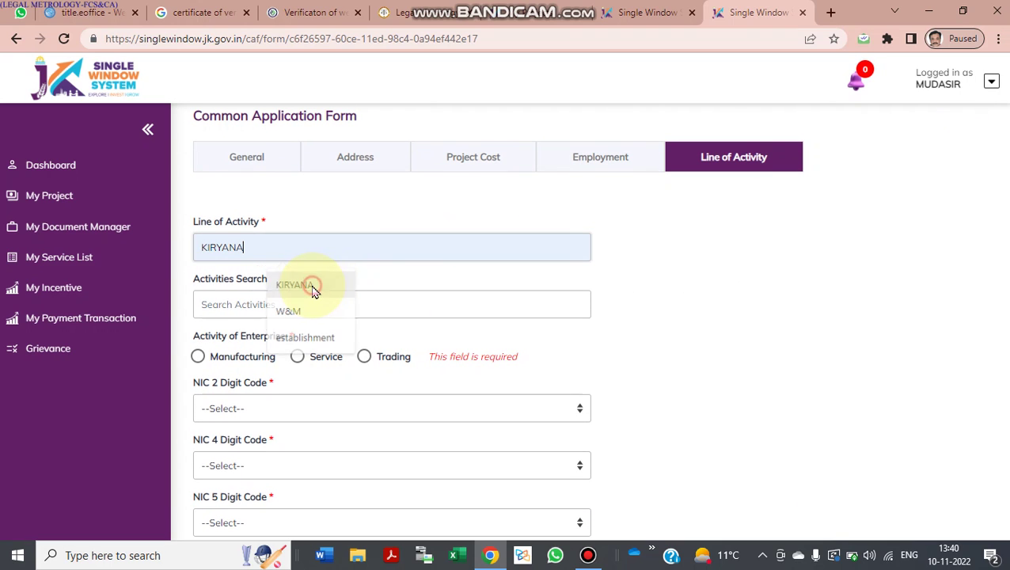
left_click(314, 304)
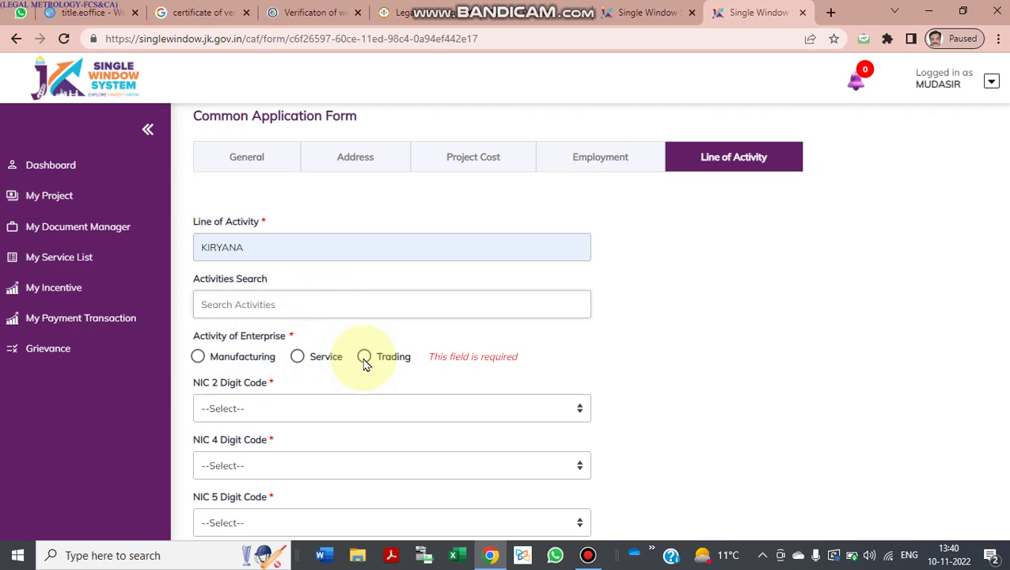
left_click(587, 554)
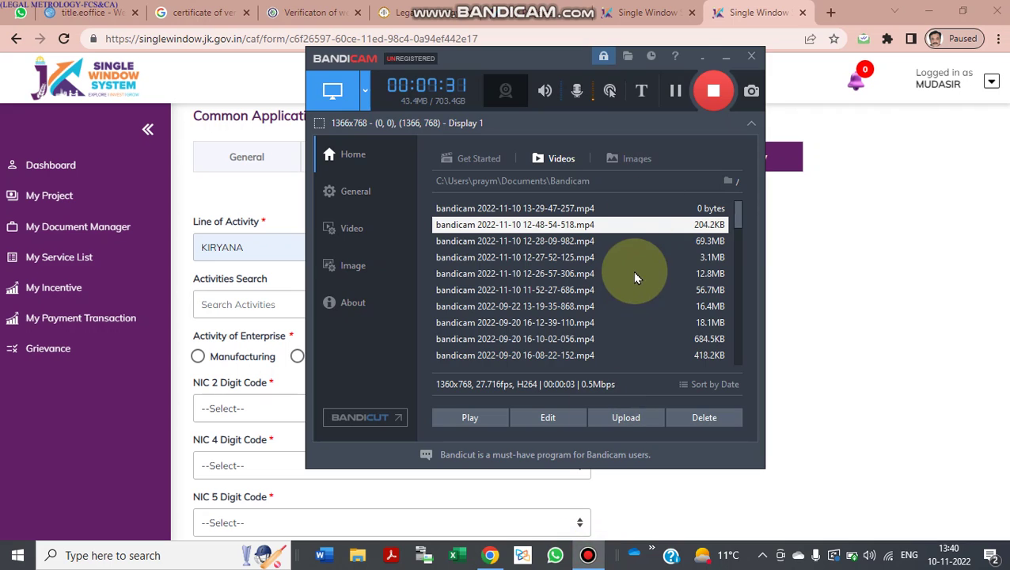
left_click(675, 90)
left_click(675, 90)
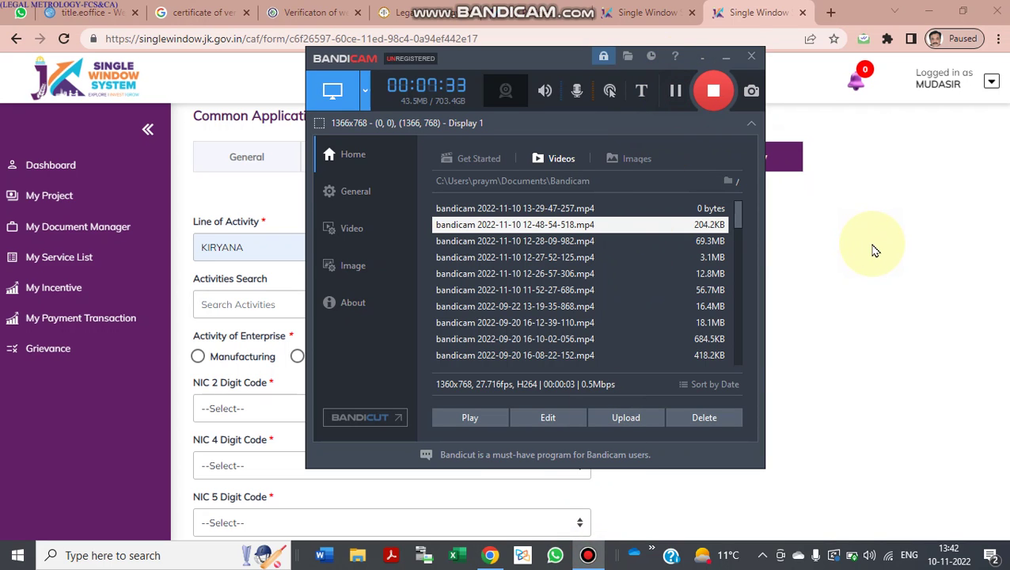
left_click(874, 250)
scroll(543, 327, "down", 1)
scroll(545, 327, "up", 2)
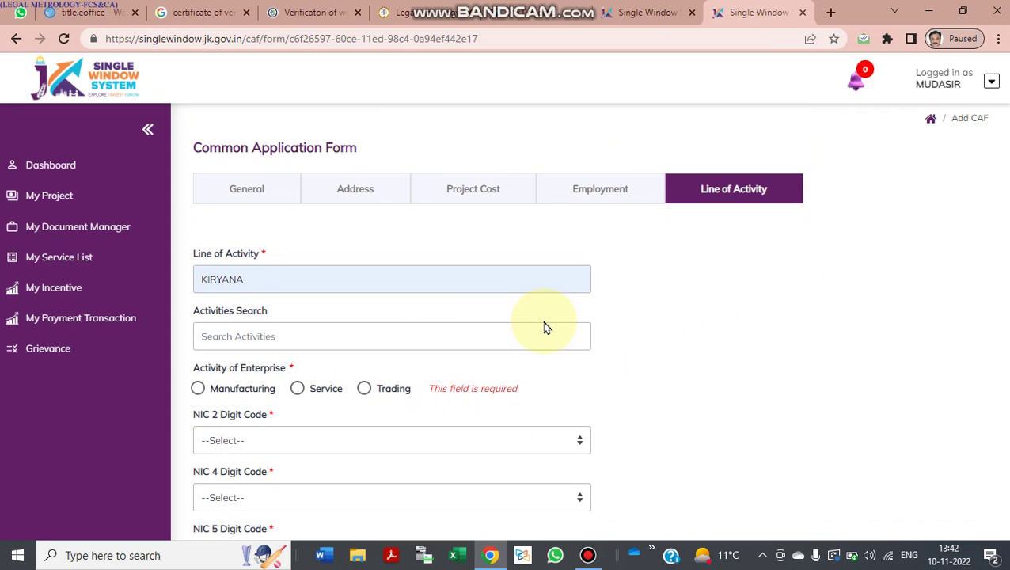
scroll(379, 309, "down", 1)
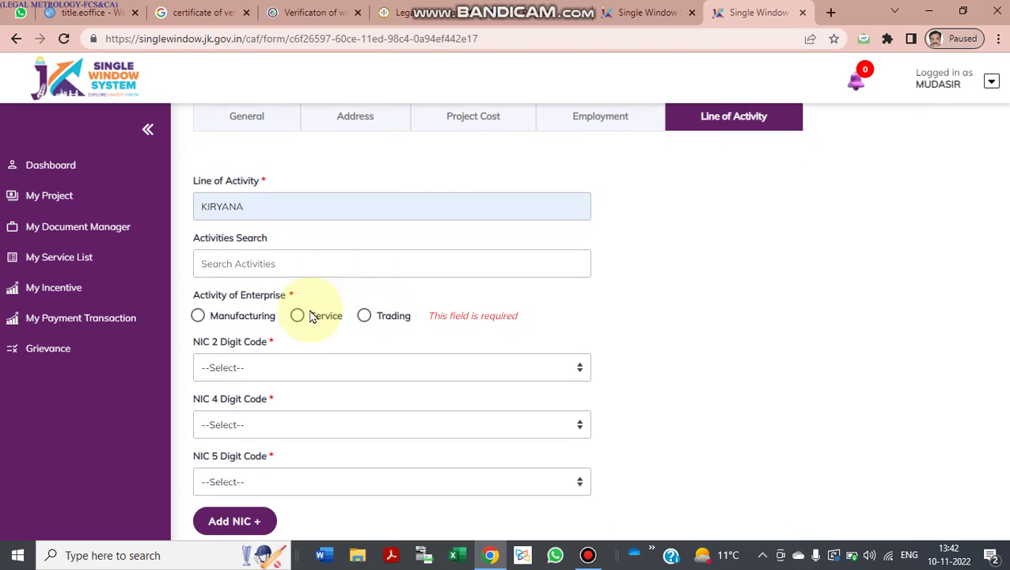
scroll(308, 321, "down", 1)
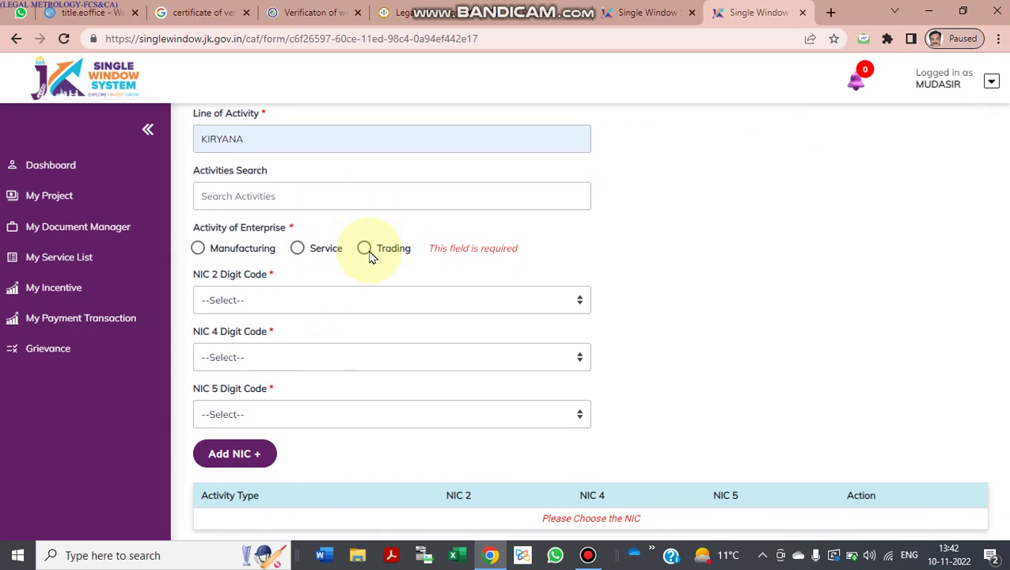
Step: Set Trading with NIC 2 '47', NIC 4 'Other retail sale of new goods', NIC 5 household fuel oil, gas, coal and wood
left_click(360, 248)
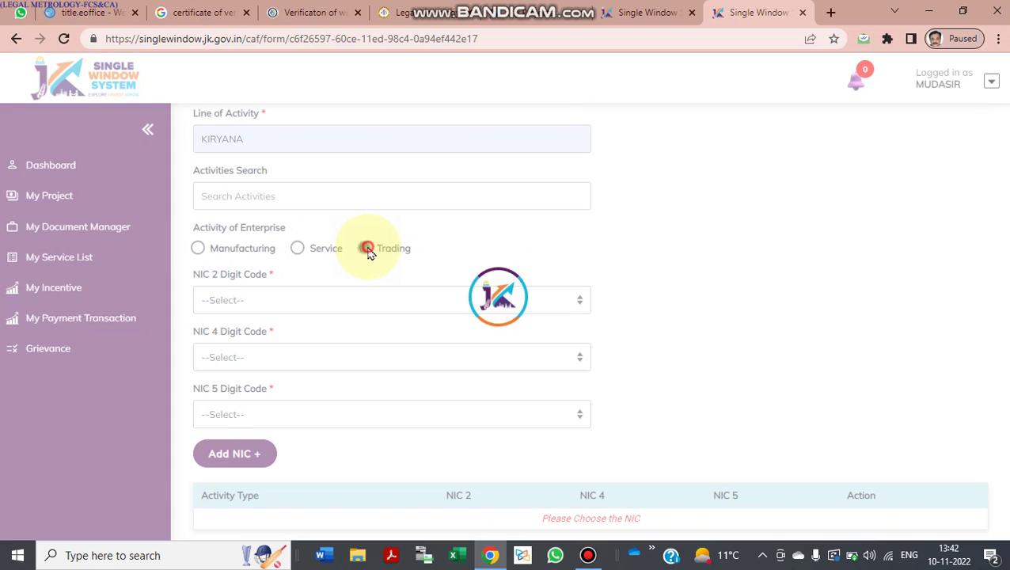
left_click(315, 306)
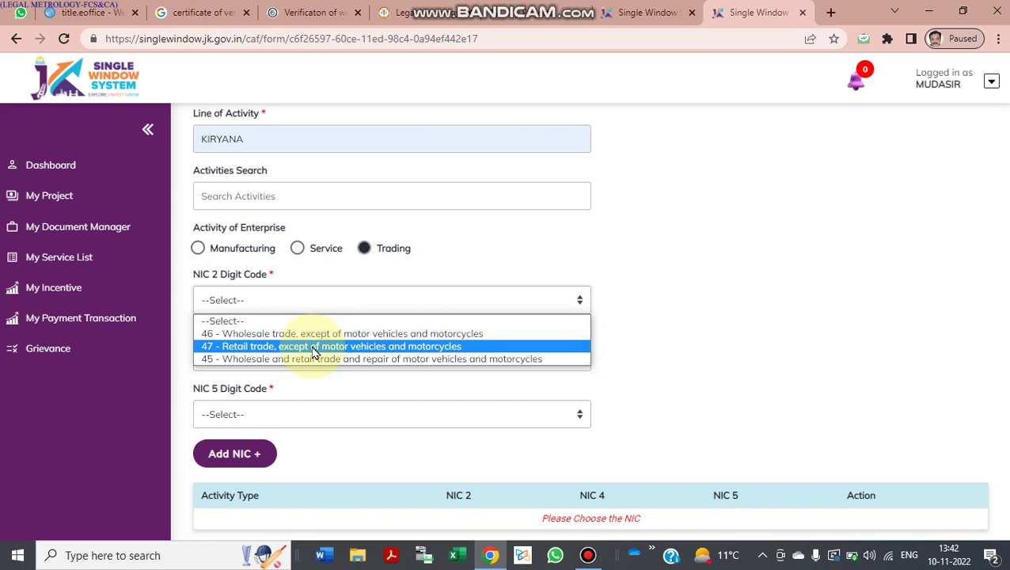
left_click(315, 352)
left_click(299, 365)
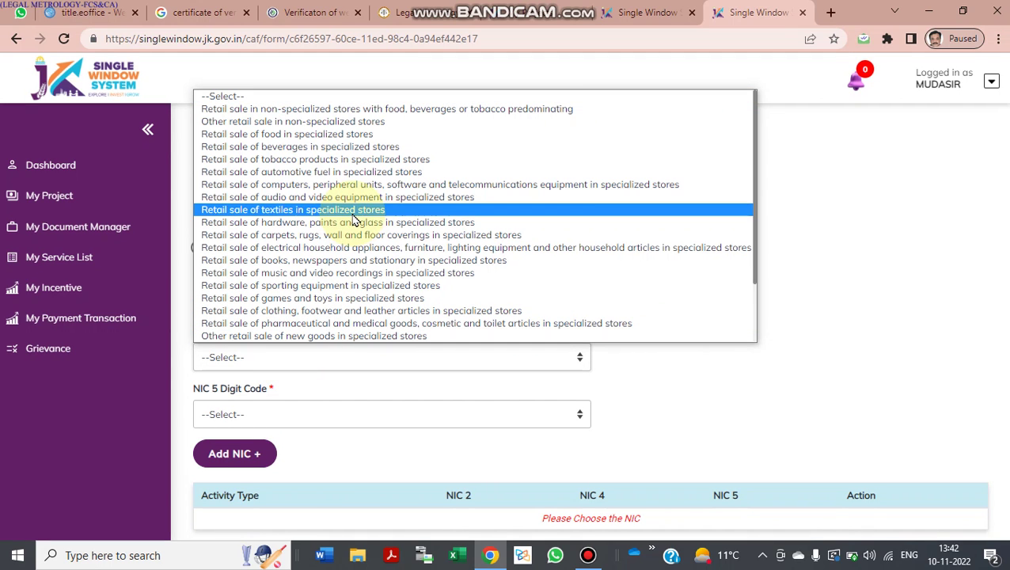
left_click(312, 337)
scroll(311, 339, "down", 2)
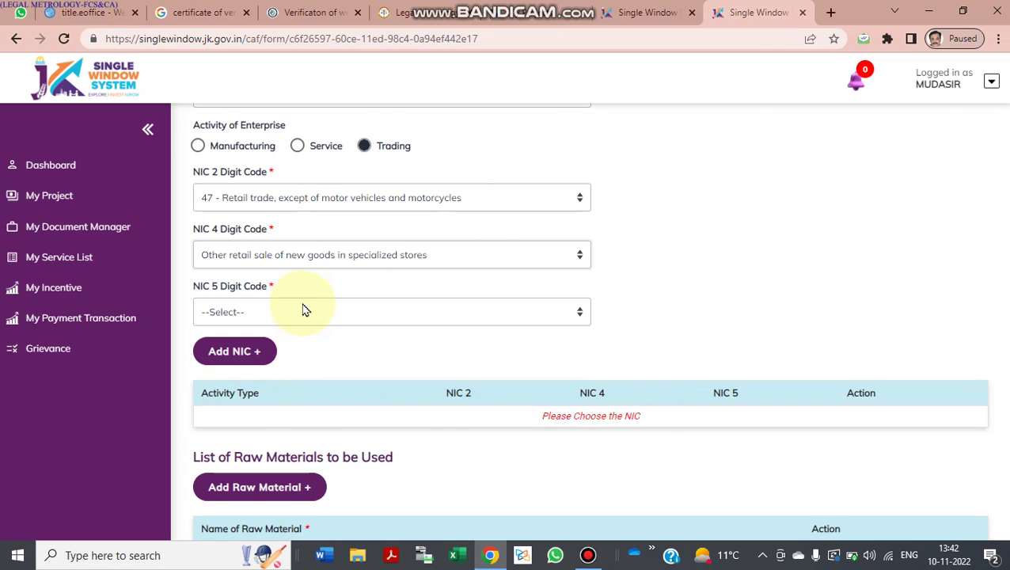
left_click(302, 311)
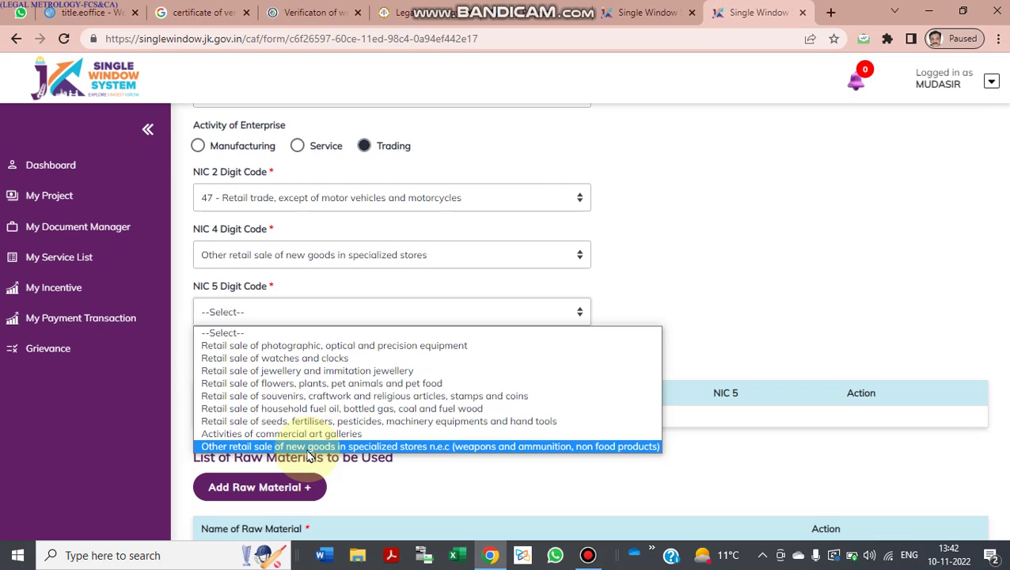
left_click(310, 447)
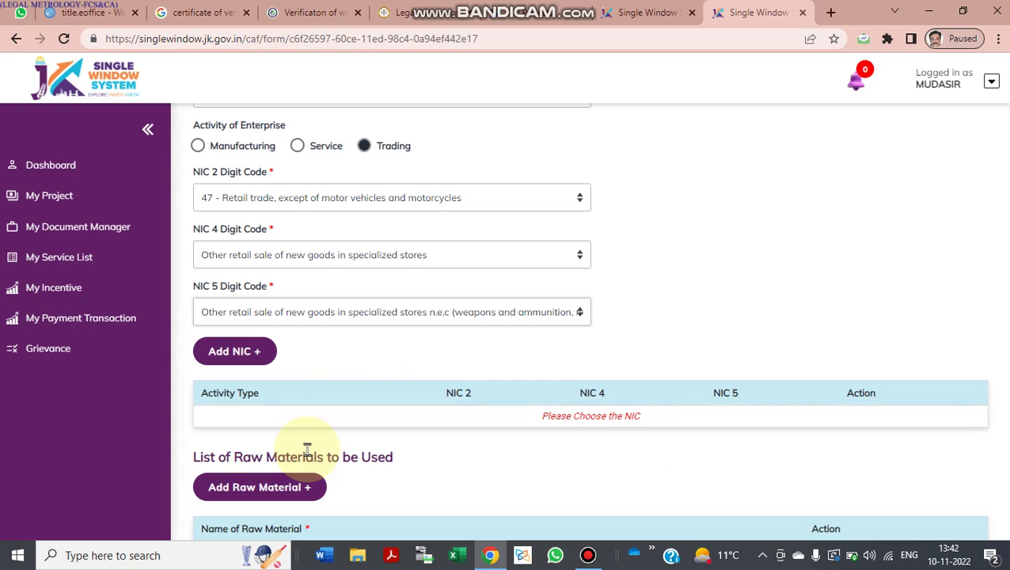
left_click(453, 316)
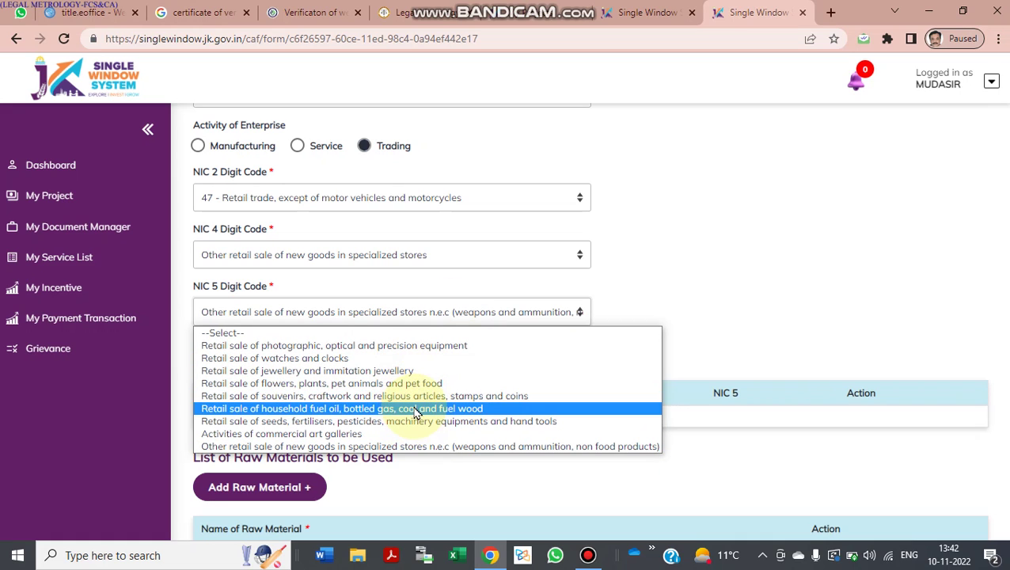
left_click(414, 412)
Step: Add the NIC entry to the table and start entering KIRYANA as the raw material
scroll(435, 361, "down", 2)
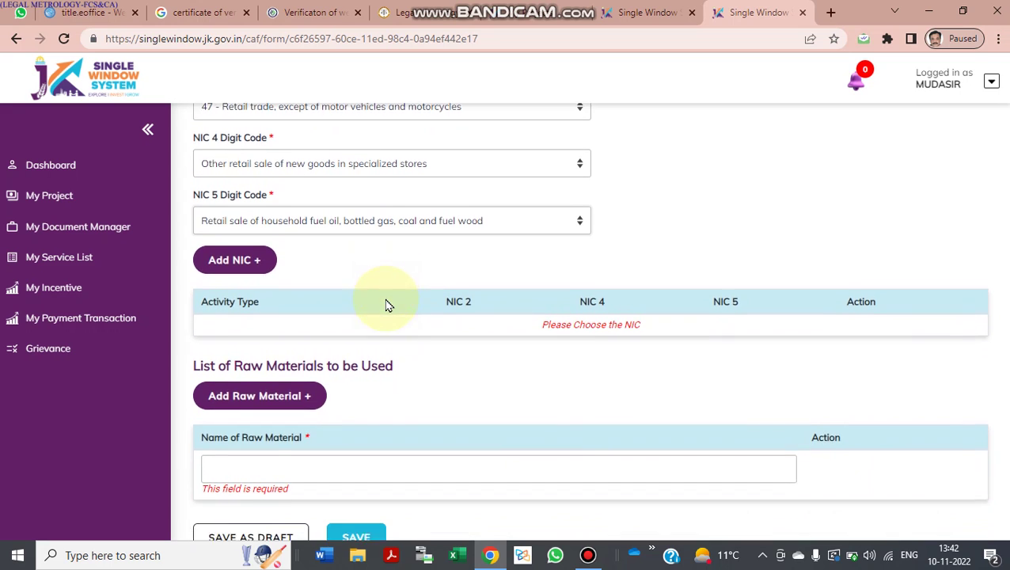
scroll(388, 307, "down", 1)
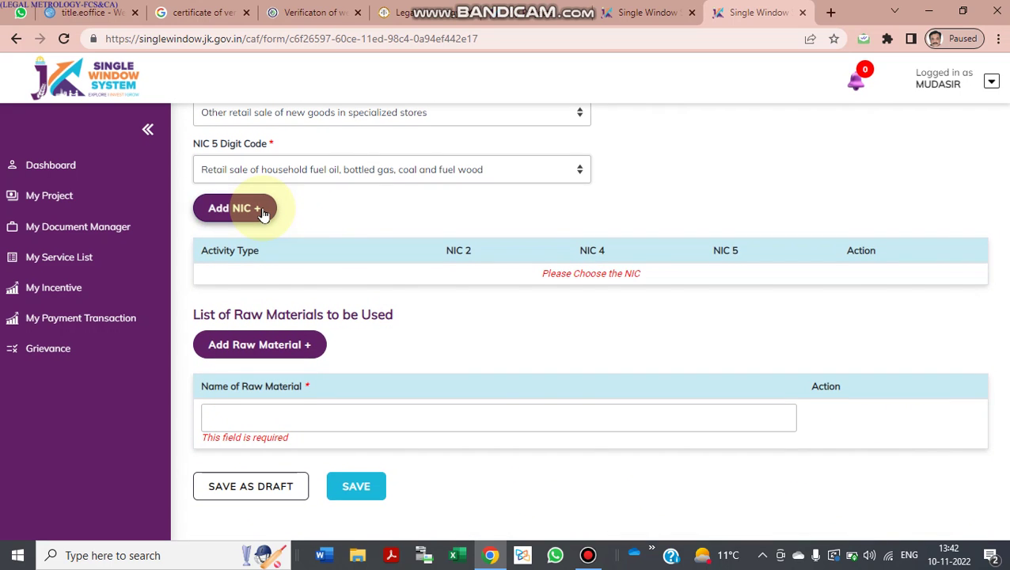
left_click(263, 214)
scroll(392, 274, "up", 1)
scroll(311, 313, "down", 1)
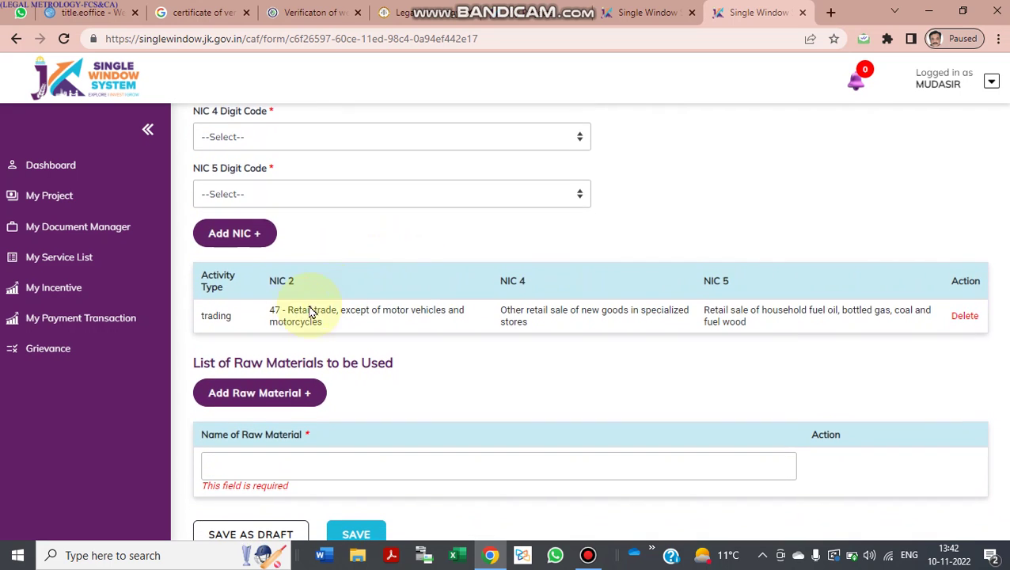
scroll(307, 318, "down", 1)
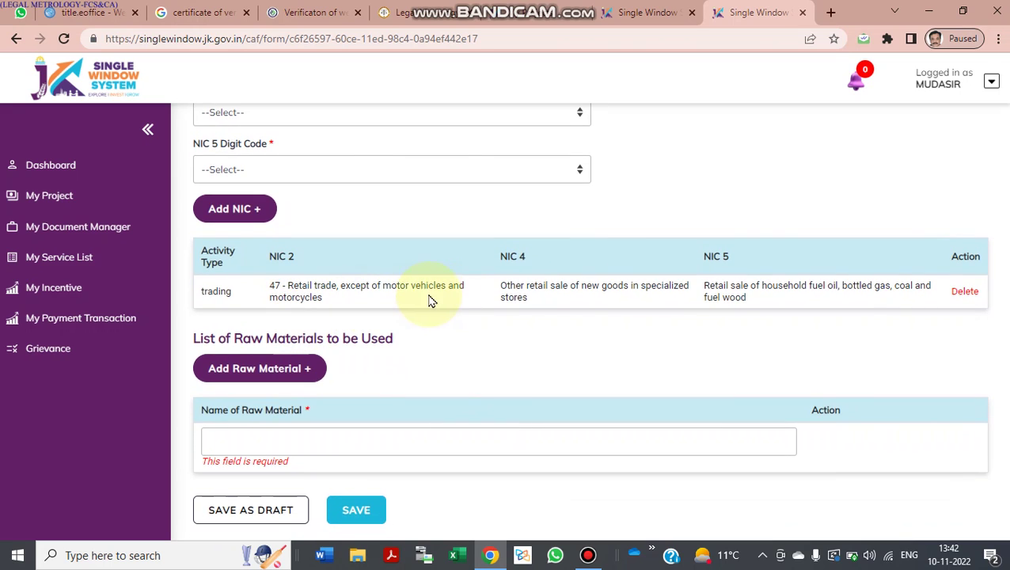
scroll(516, 294, "down", 1)
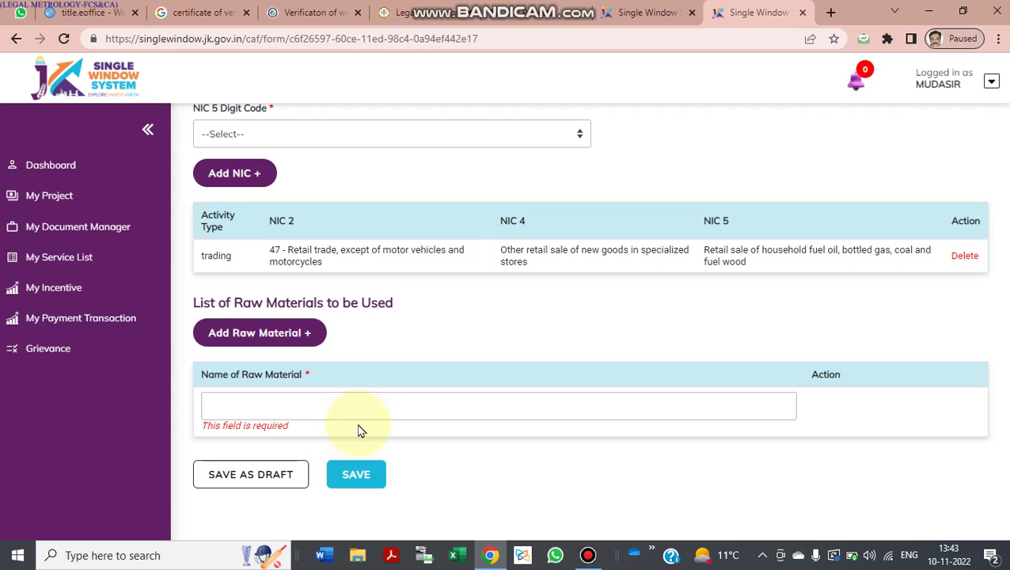
left_click(384, 398)
type("KIRYANA")
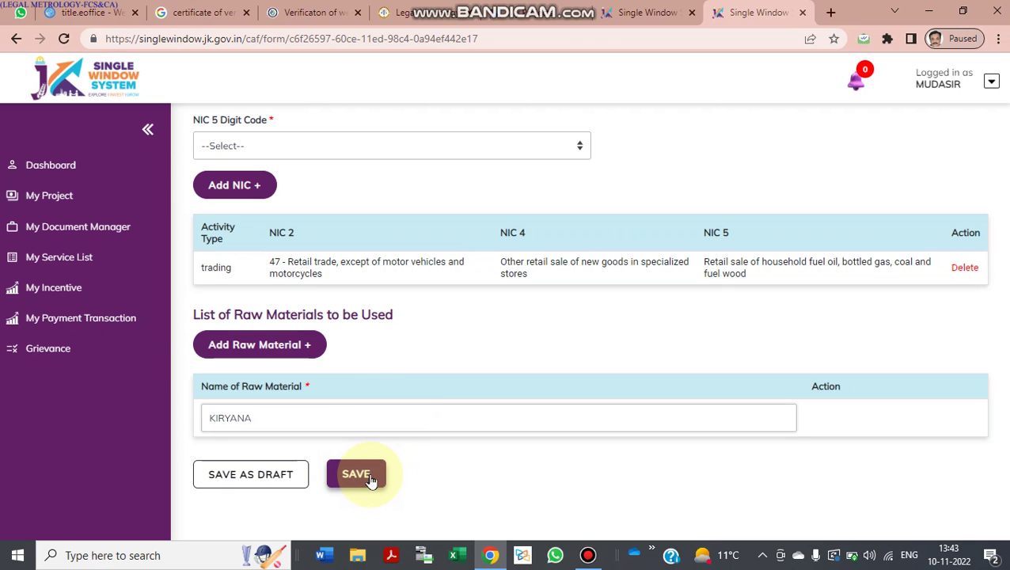
Step: Save the application form and select UNIT 4 as the project in My Service List
left_click(369, 477)
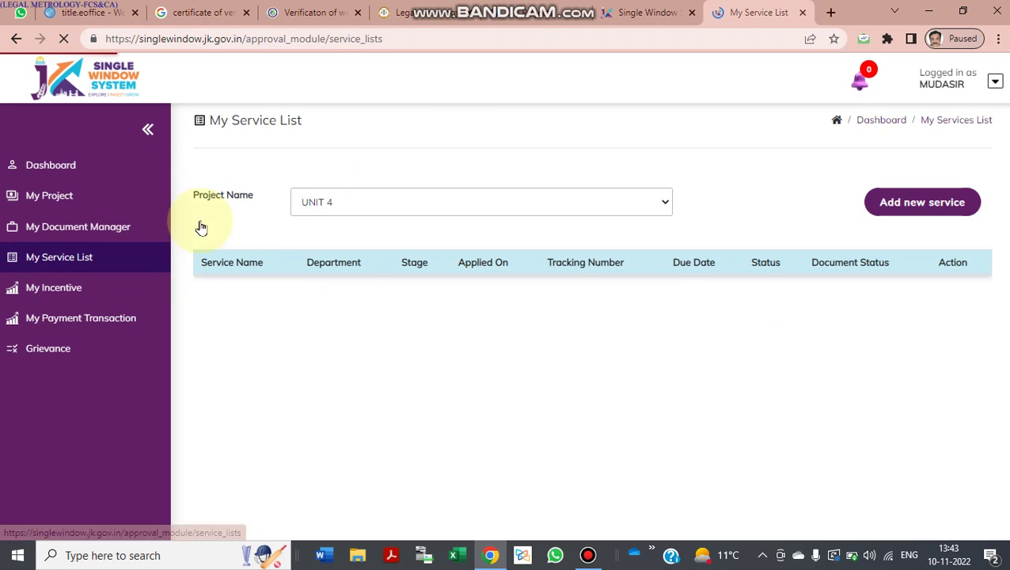
left_click(612, 202)
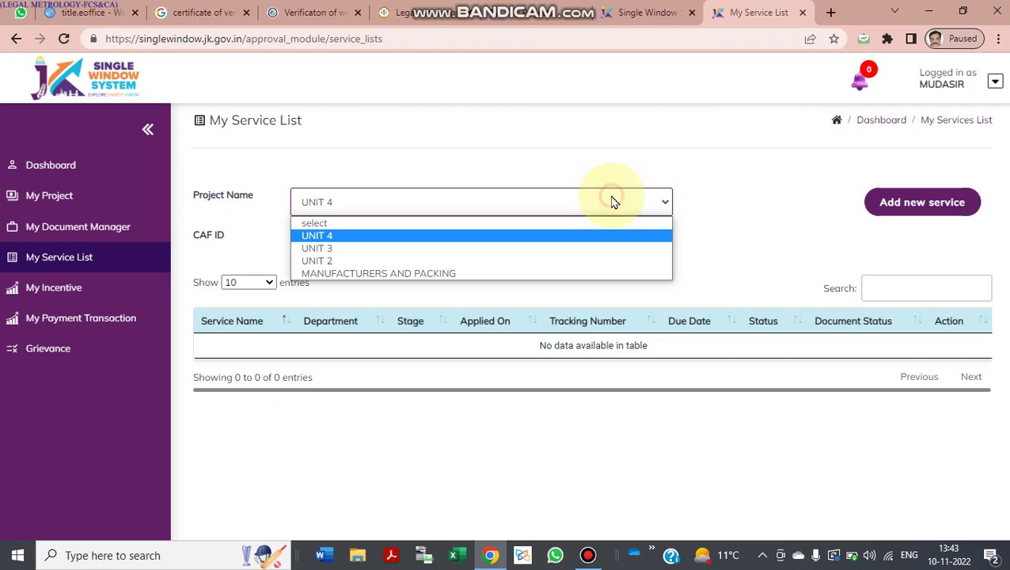
left_click(584, 235)
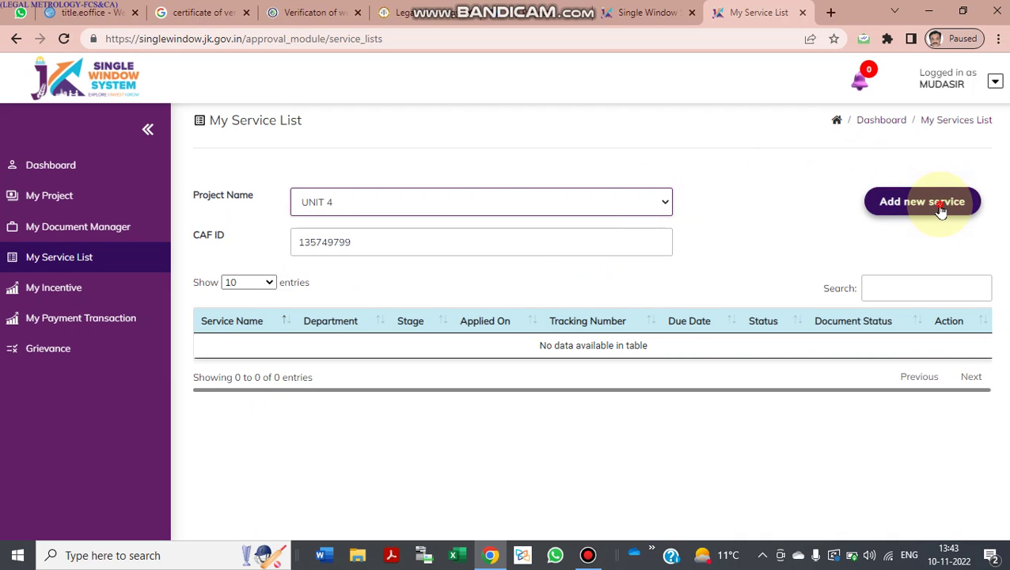
left_click(941, 207)
Step: Under Legal Metrology, add the Re-Verification of Weights and Measure service to the list
left_click(617, 198)
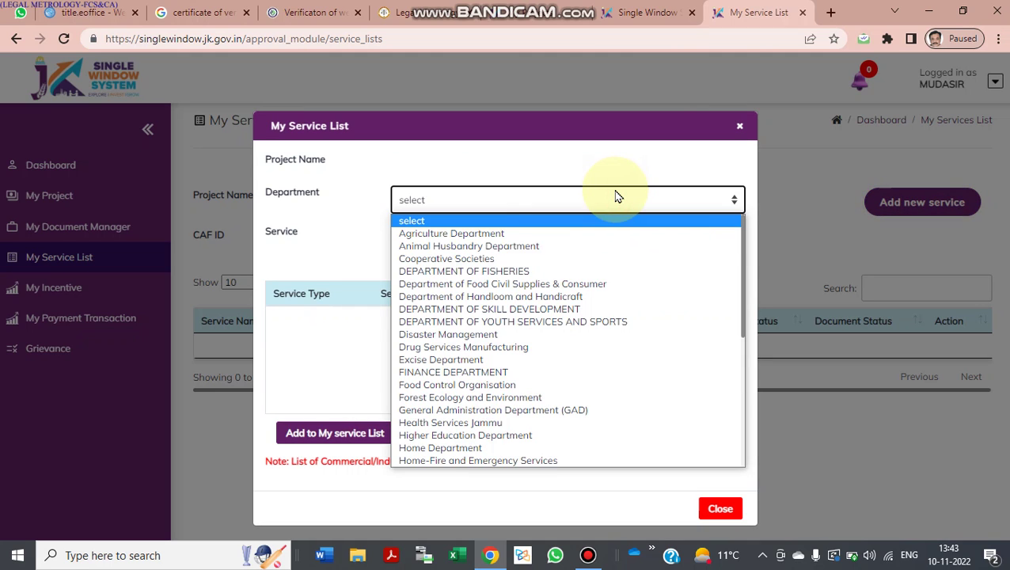
type("le")
key("Return")
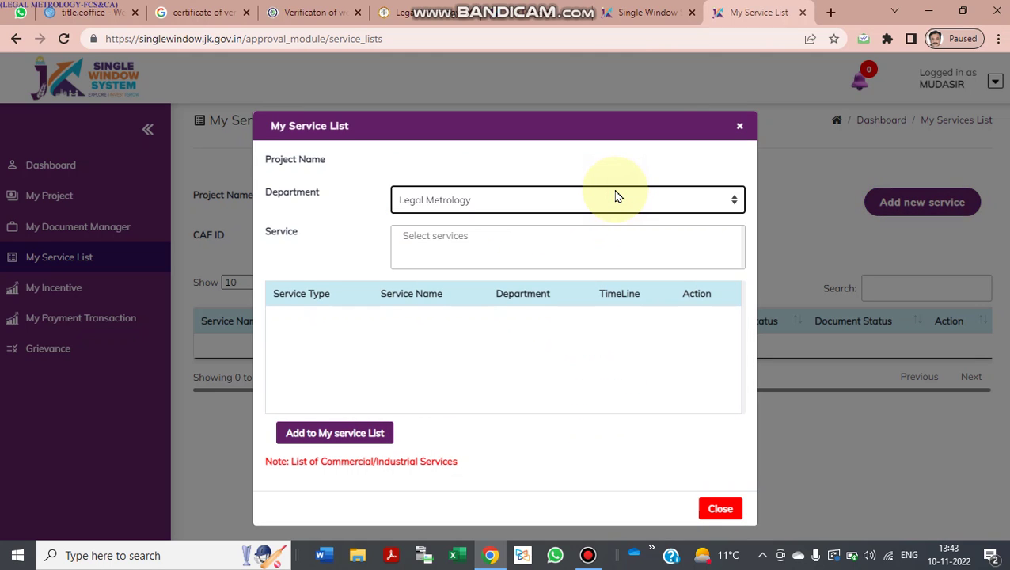
left_click(550, 257)
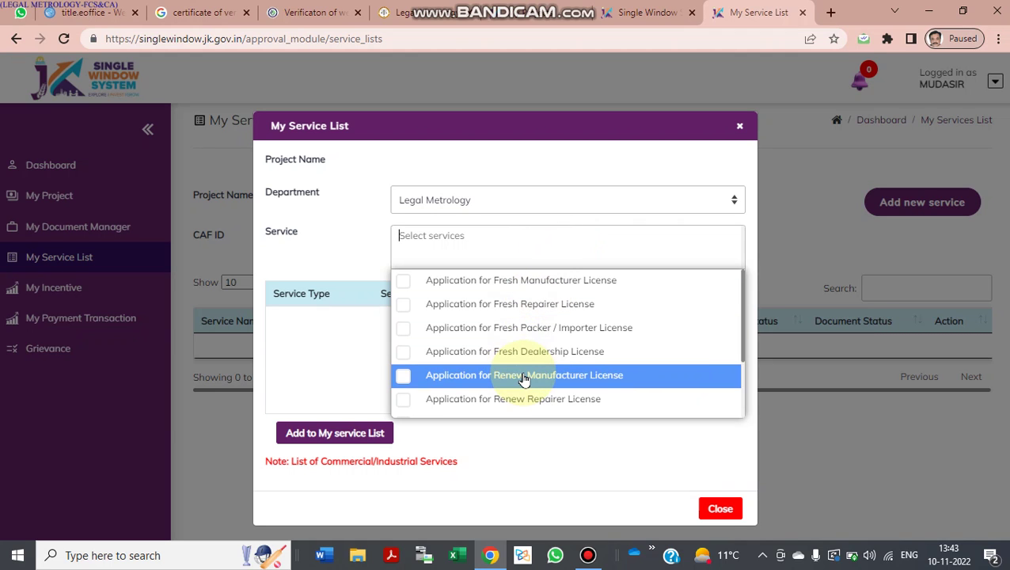
scroll(524, 376, "down", 2)
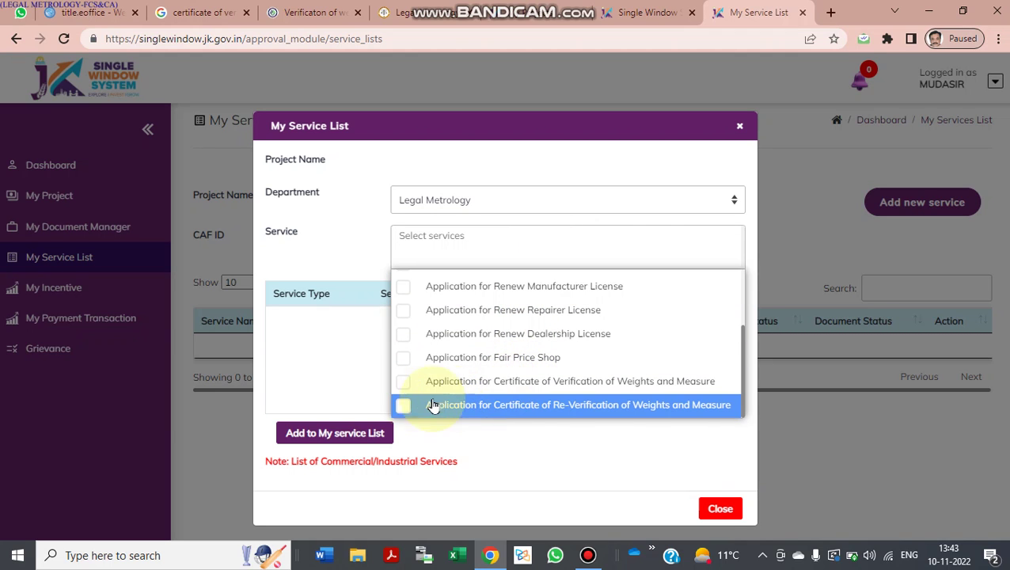
left_click(403, 405)
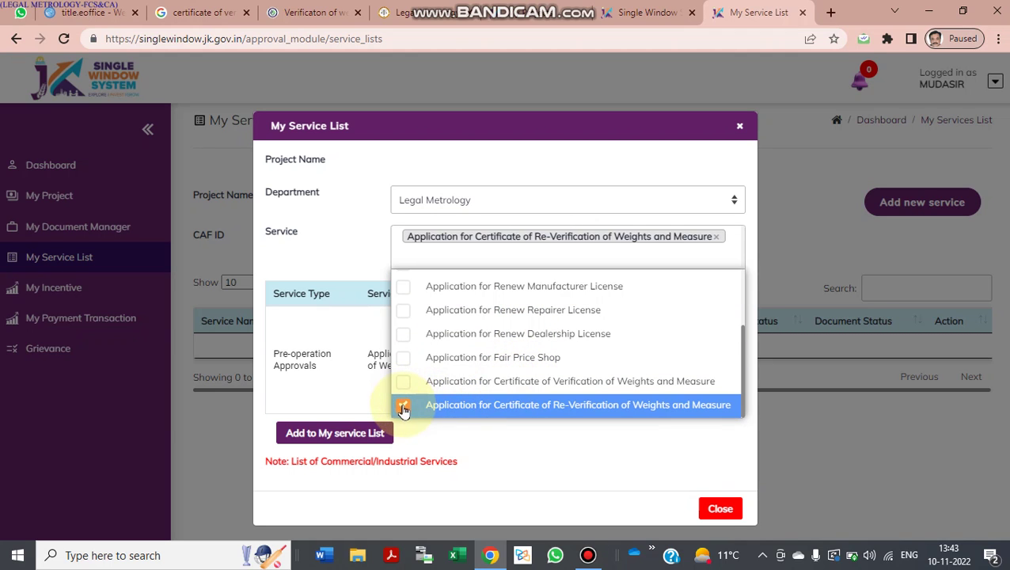
left_click(497, 449)
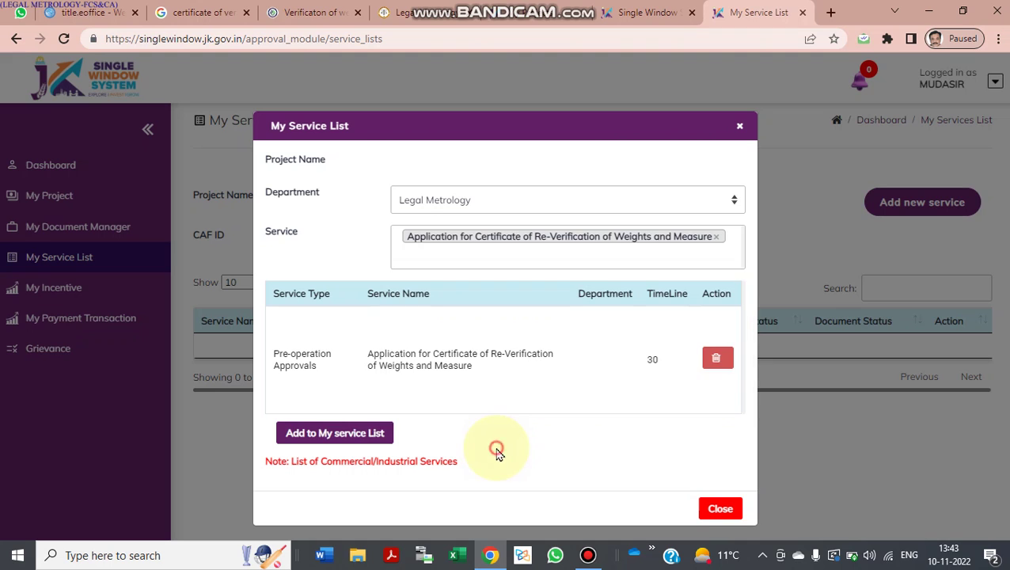
left_click(360, 432)
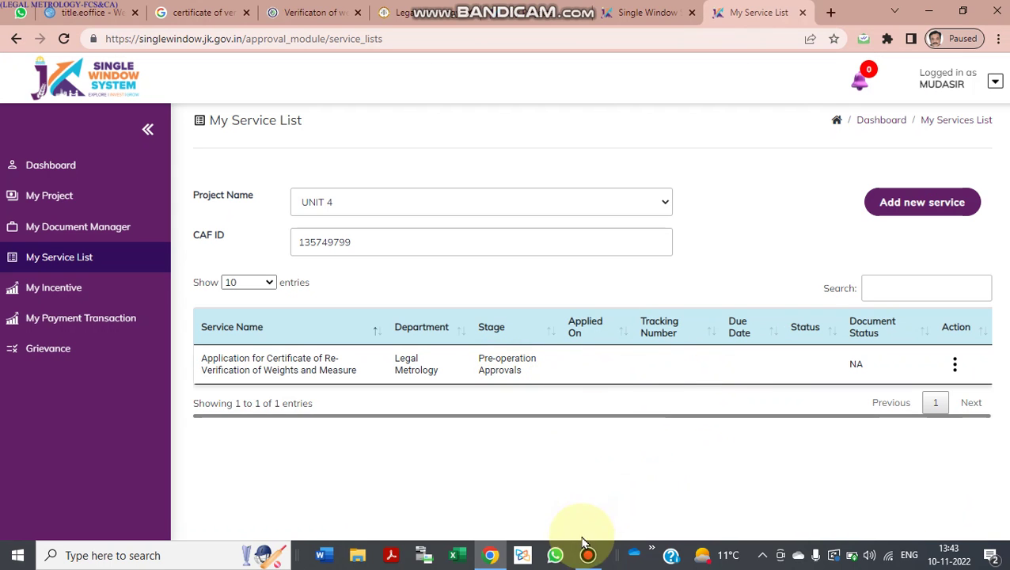
left_click(955, 366)
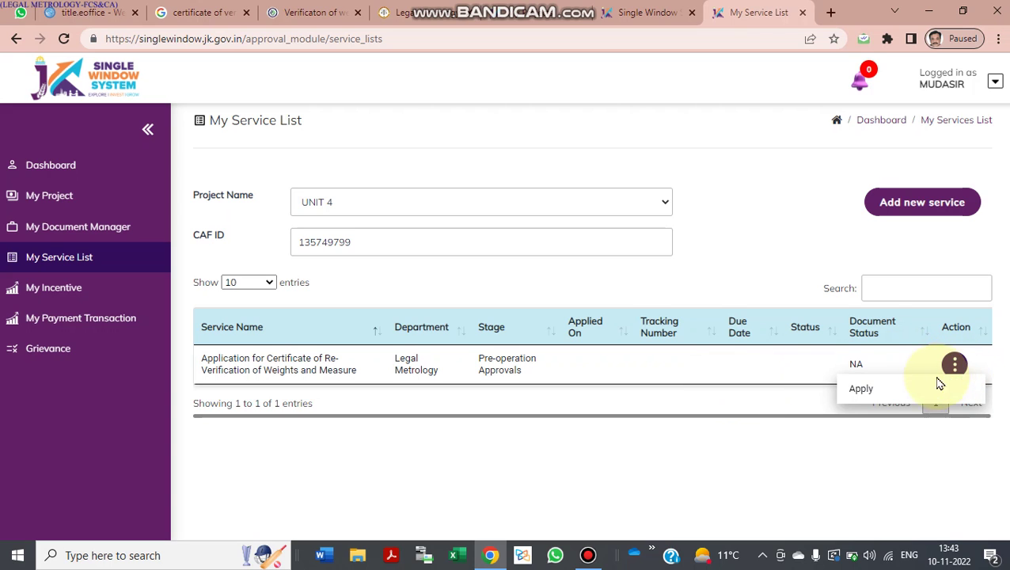
left_click(914, 390)
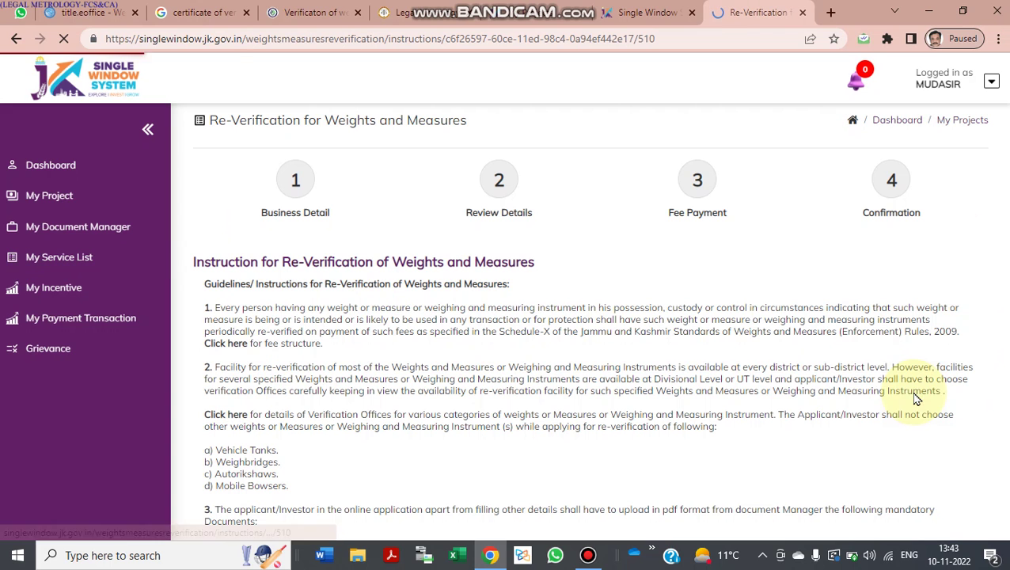
left_click(588, 556)
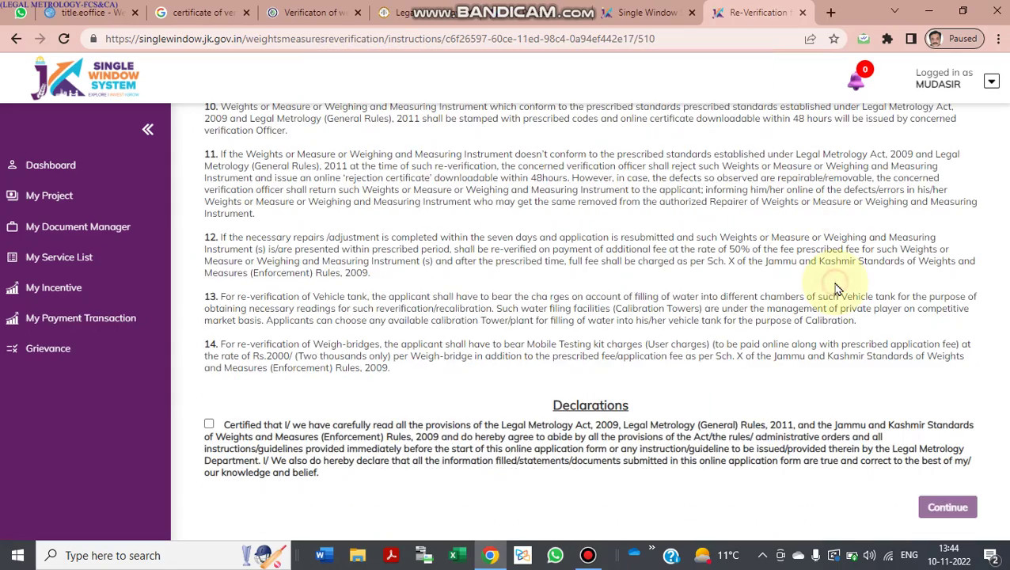
scroll(634, 288, "up", 6)
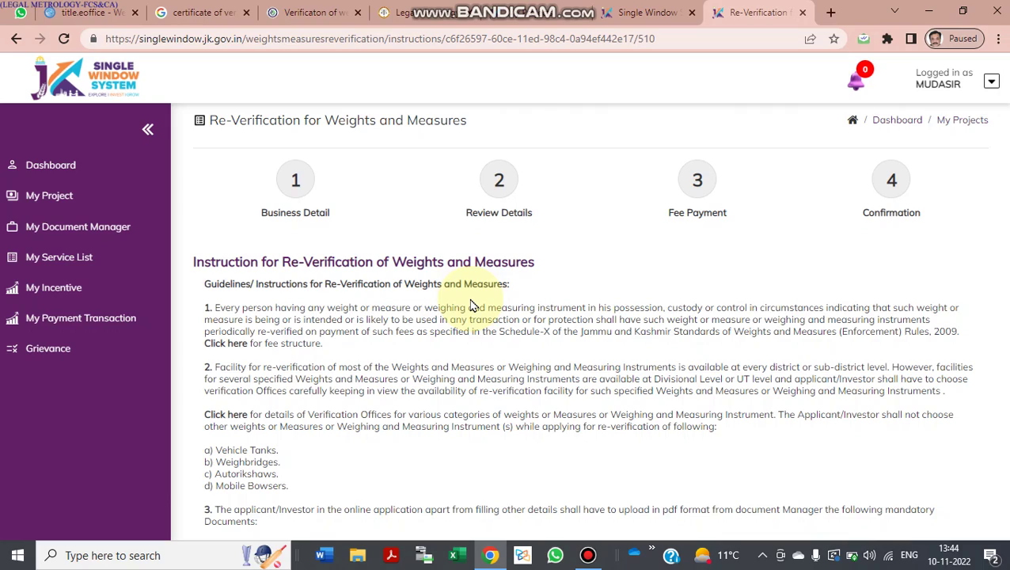
scroll(473, 305, "down", 1)
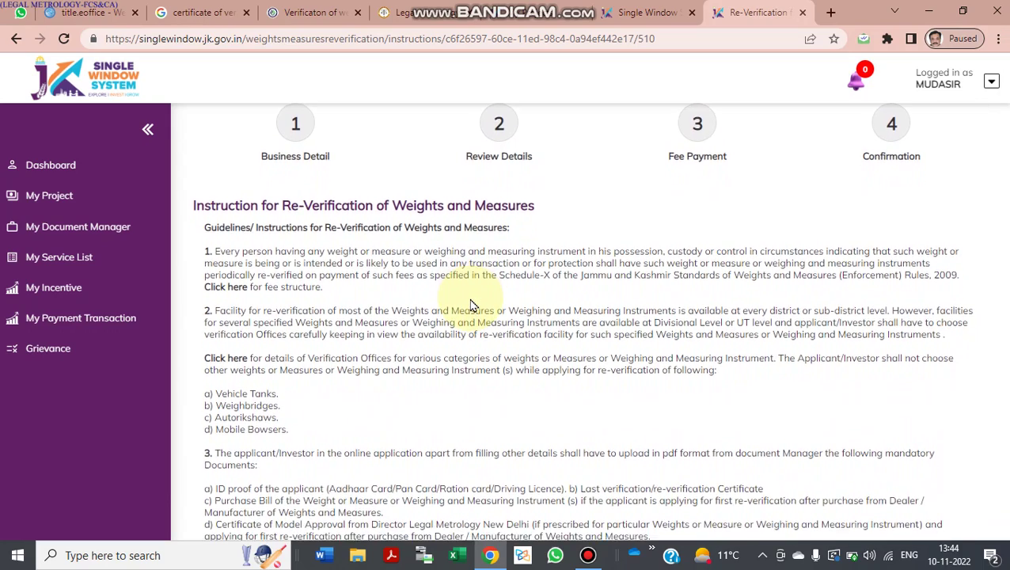
scroll(473, 305, "up", 1)
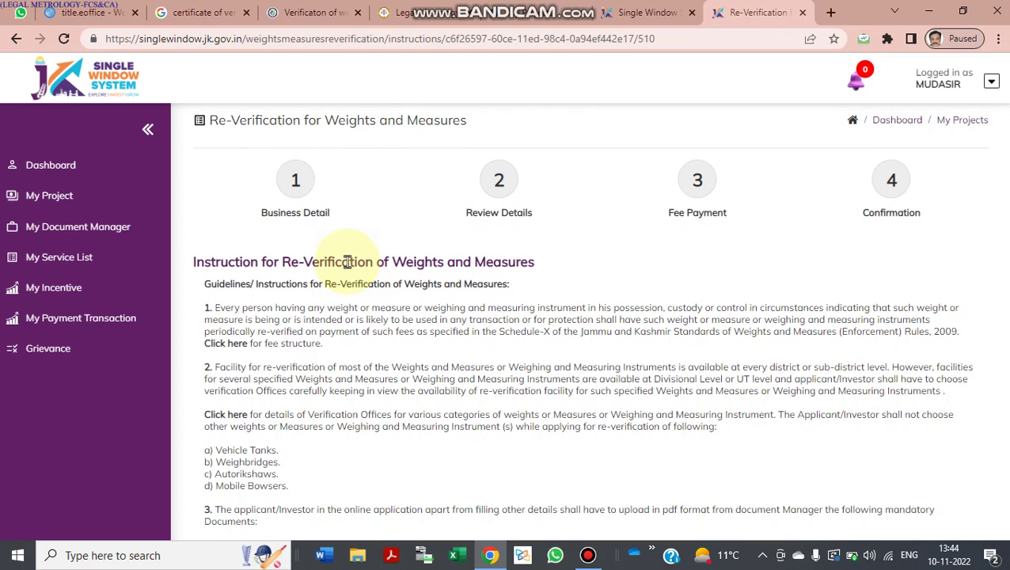
left_click(124, 261)
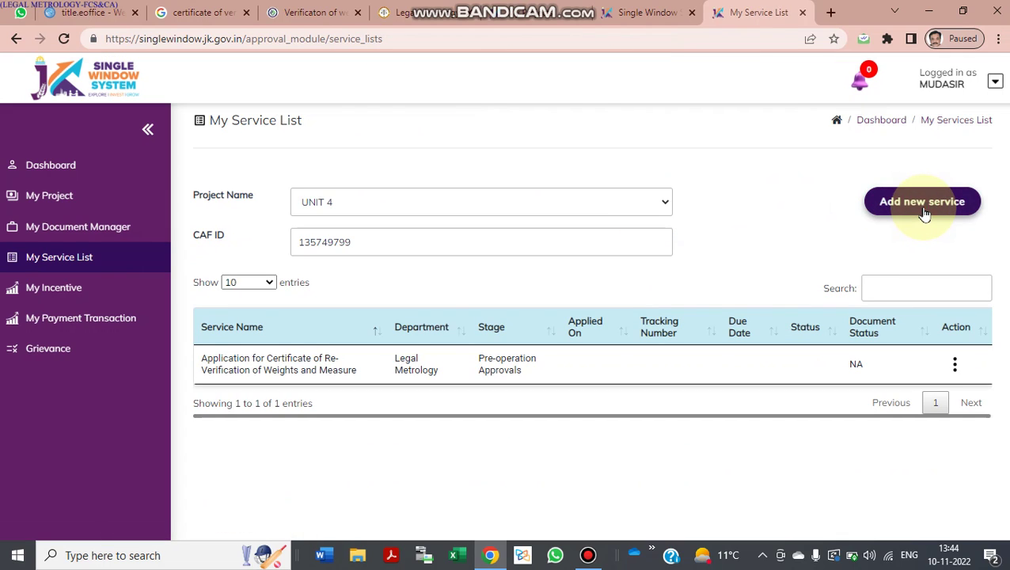
Step: Under Legal Metrology, add both Re-Verification and Verification of Weights and Measure services
left_click(923, 210)
left_click(631, 200)
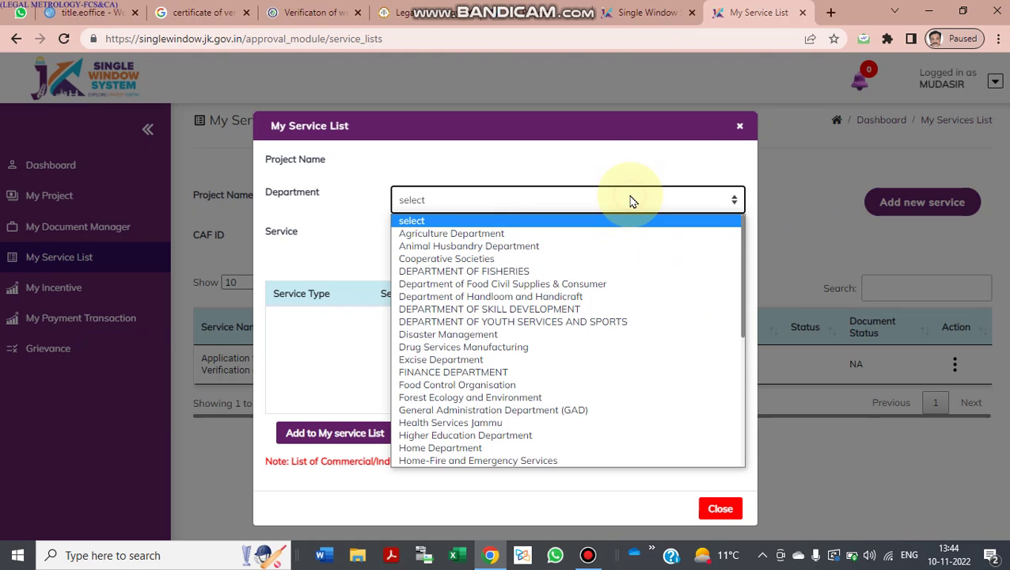
type("le")
key("Return")
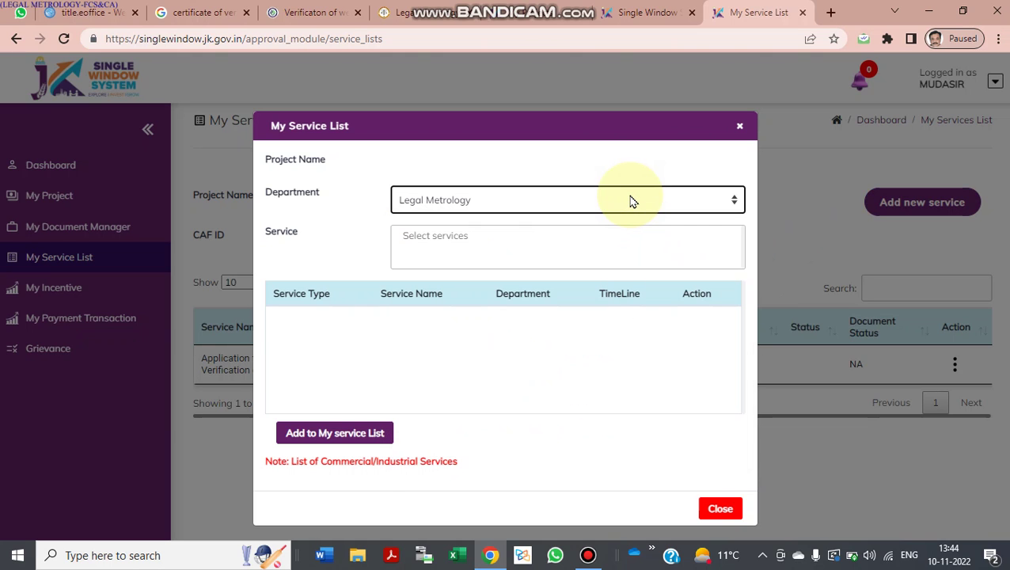
left_click(584, 253)
scroll(541, 360, "down", 3)
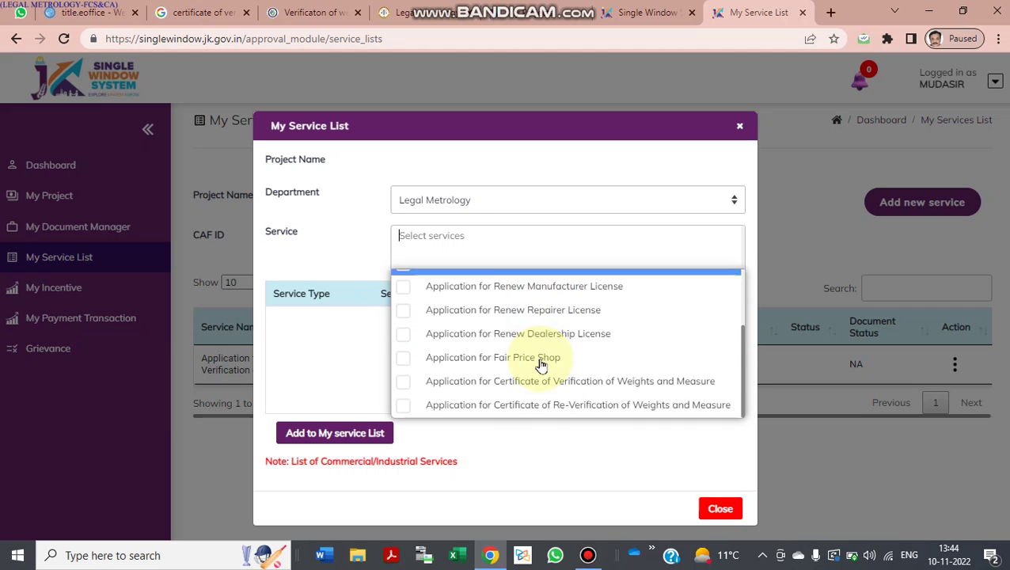
left_click(403, 405)
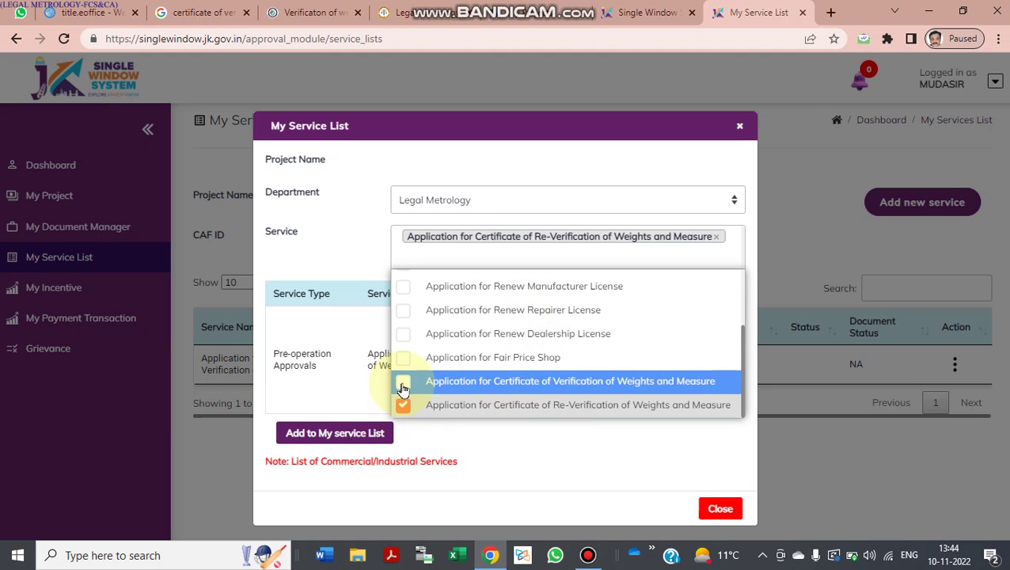
left_click(403, 382)
left_click(336, 433)
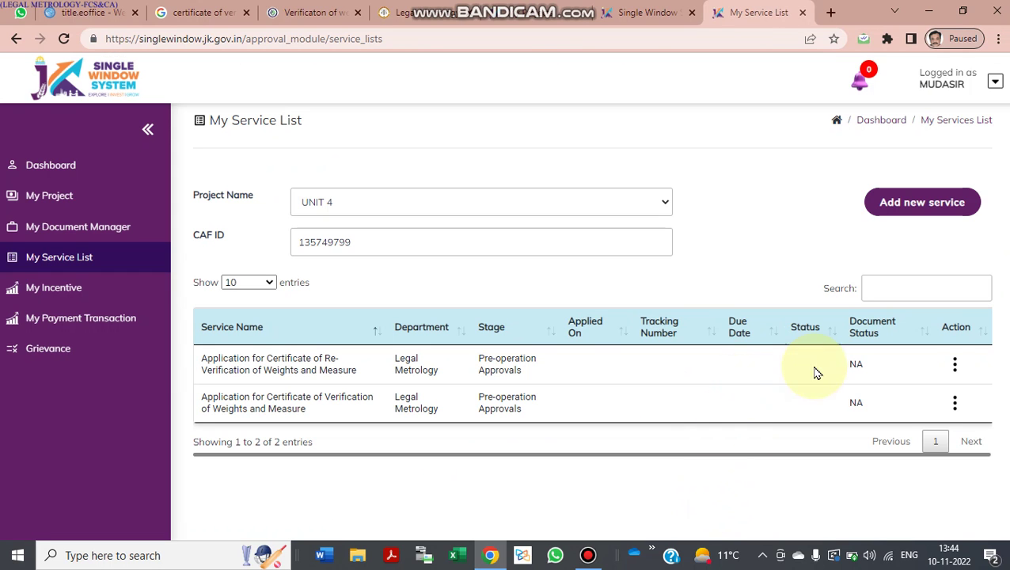
left_click(955, 364)
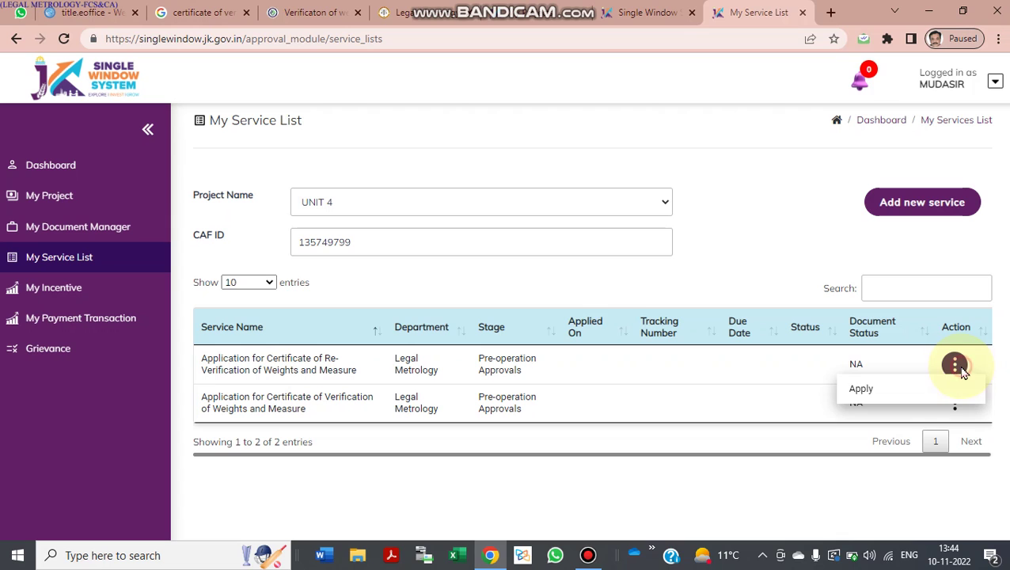
Step: Apply for re-verification, read through the instructions, and accept the declarations to continue
left_click(910, 398)
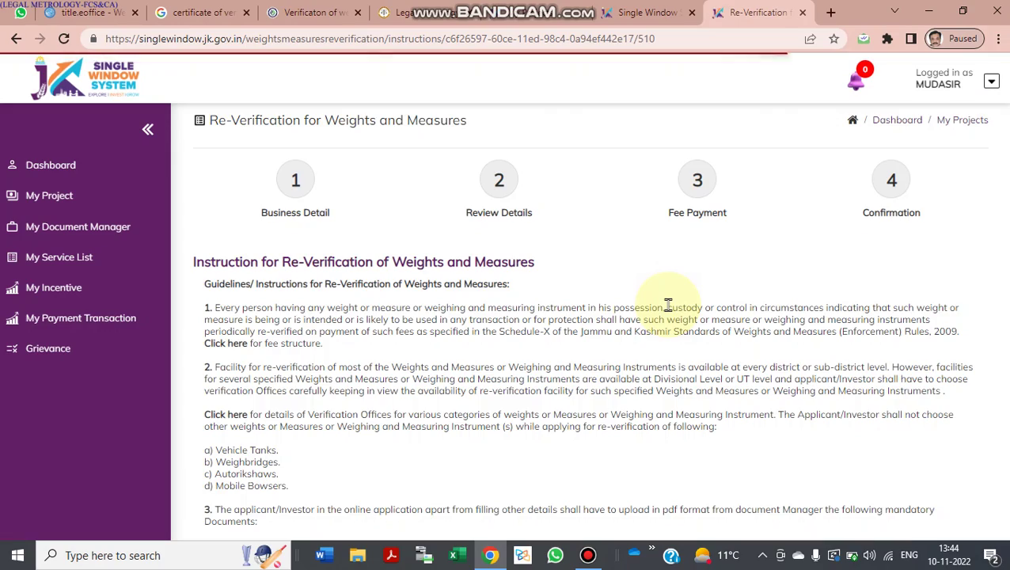
scroll(667, 305, "down", 1)
scroll(667, 304, "down", 1)
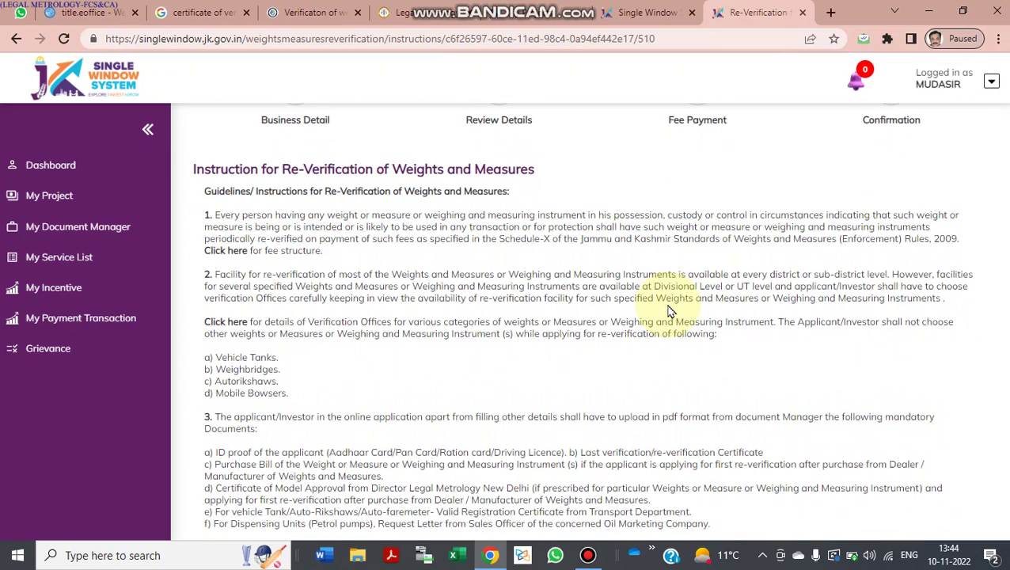
scroll(667, 312, "down", 1)
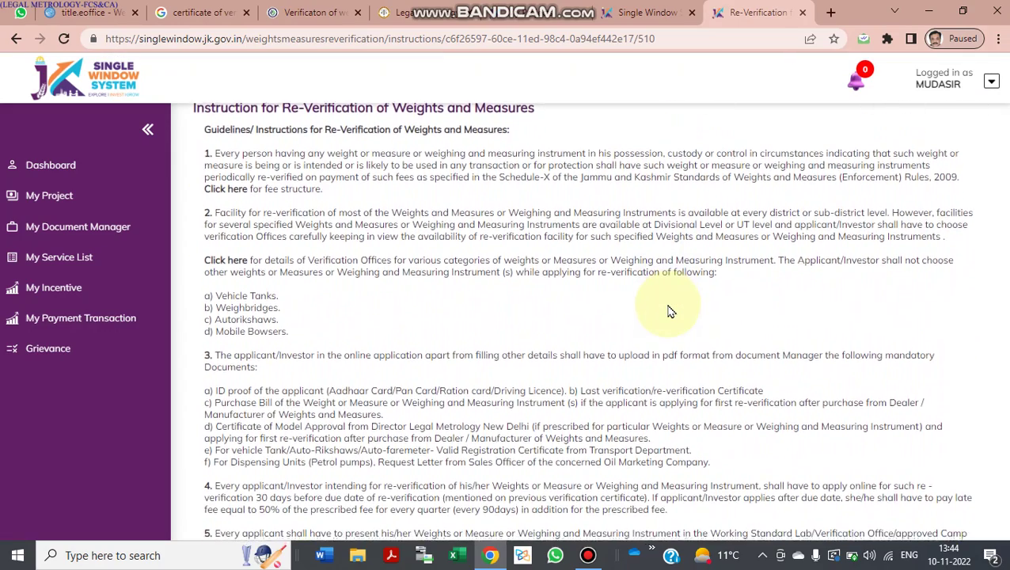
scroll(667, 311, "down", 2)
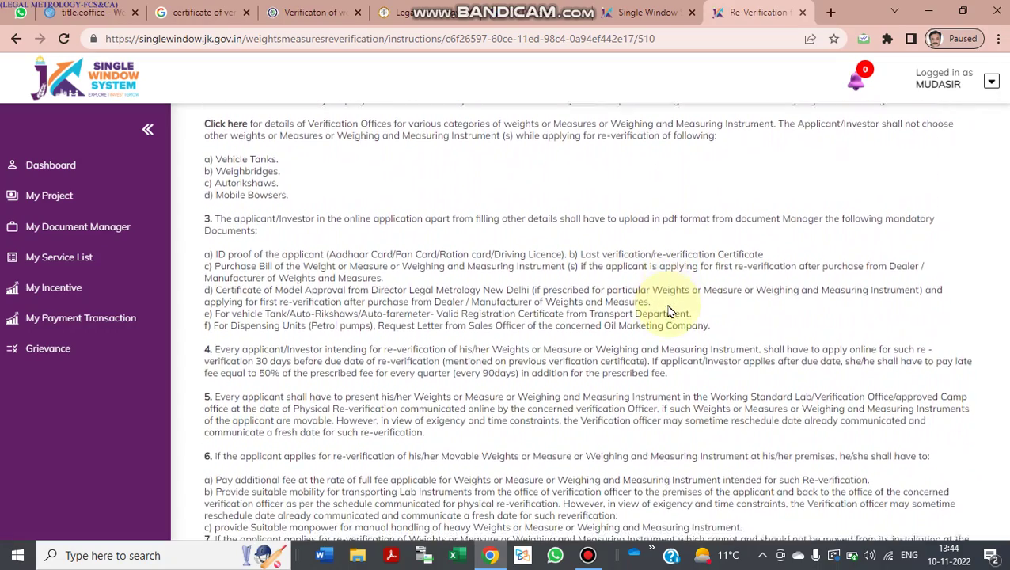
scroll(667, 311, "down", 2)
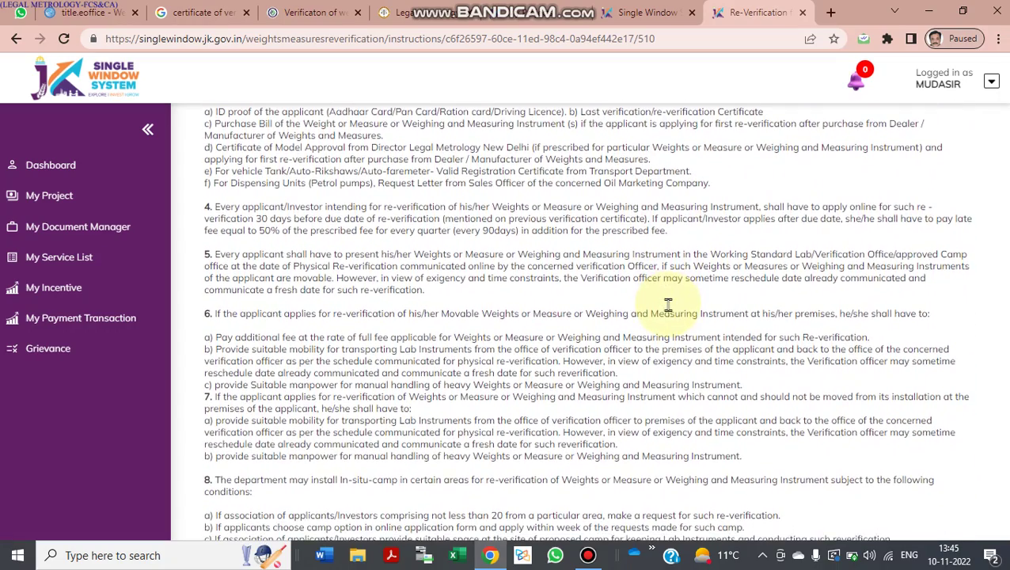
scroll(668, 305, "down", 8)
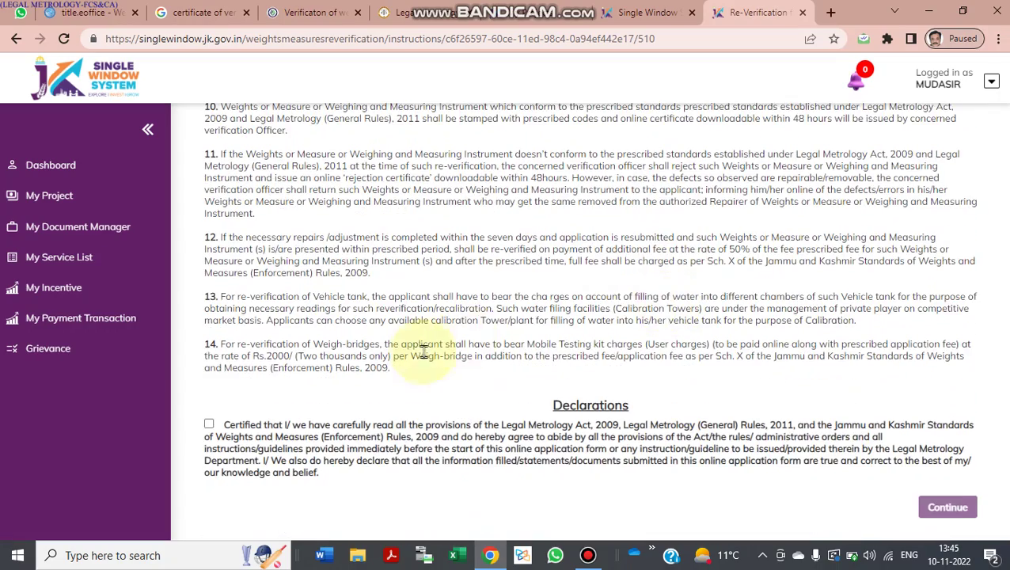
left_click(207, 426)
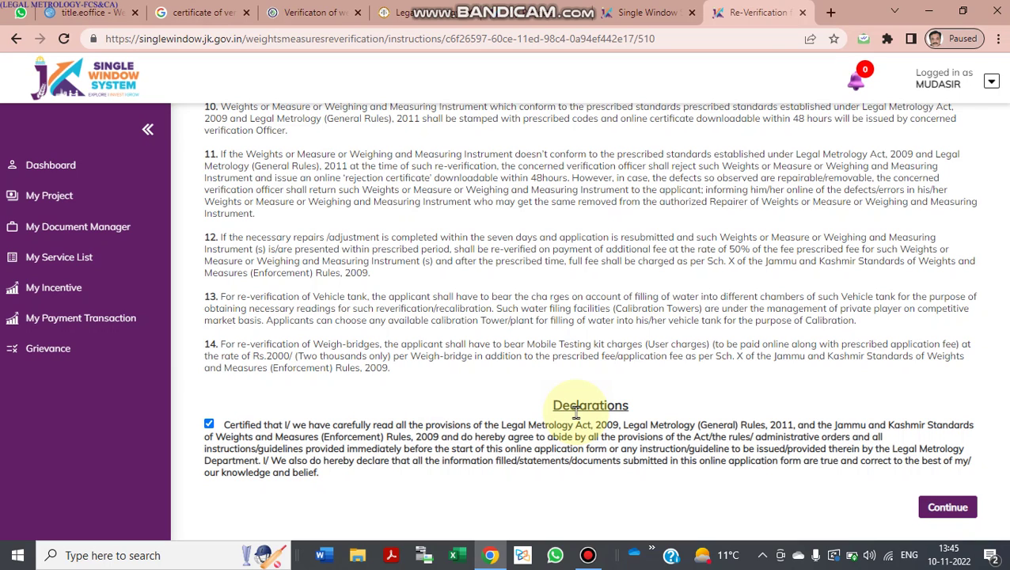
left_click(969, 514)
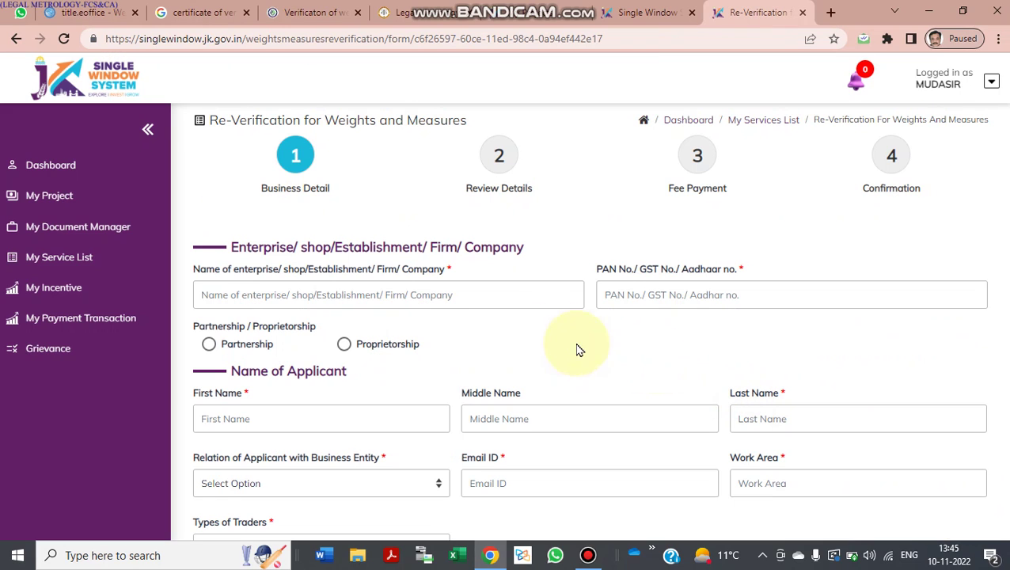
Step: Enter enterprise name UNIT 3 with its PAN number and mark the business as Partnership
left_click(511, 304)
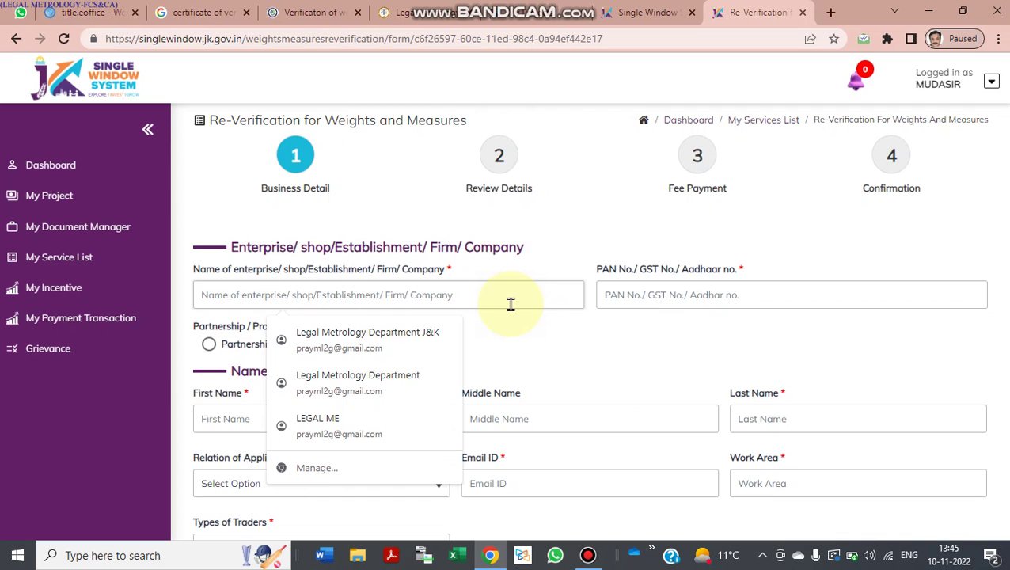
left_click(654, 307)
left_click(552, 296)
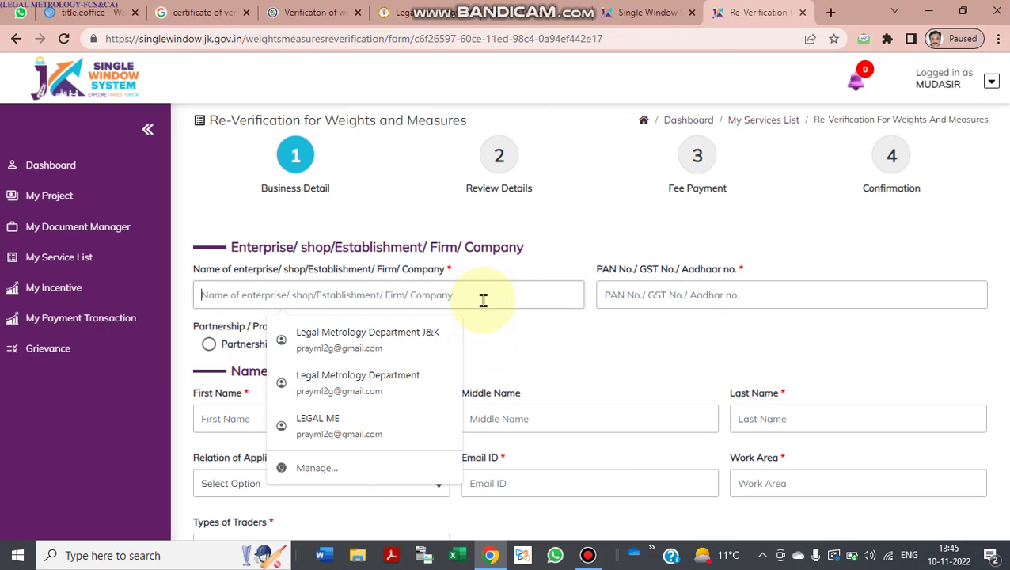
type("U")
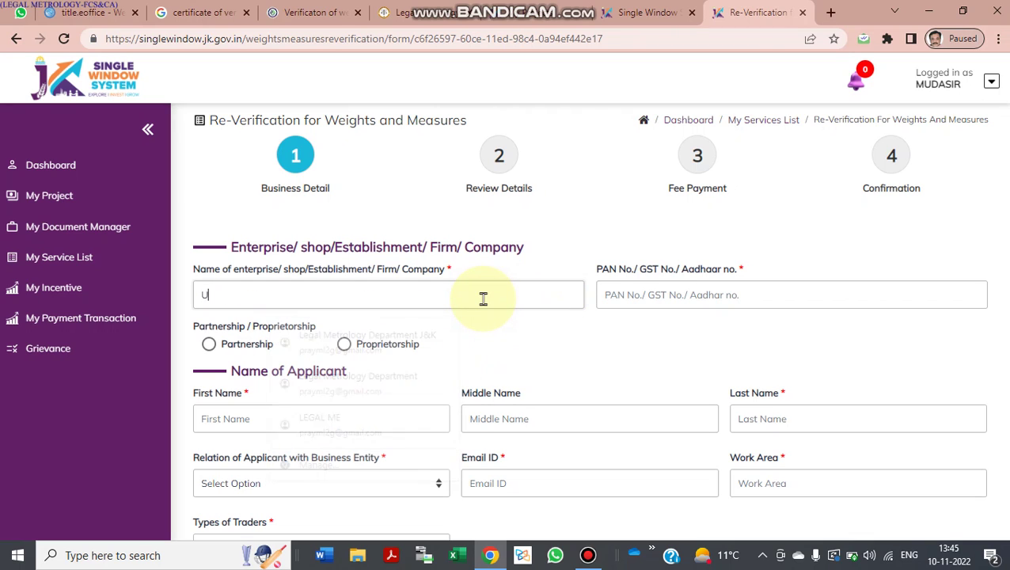
type("NIT 3")
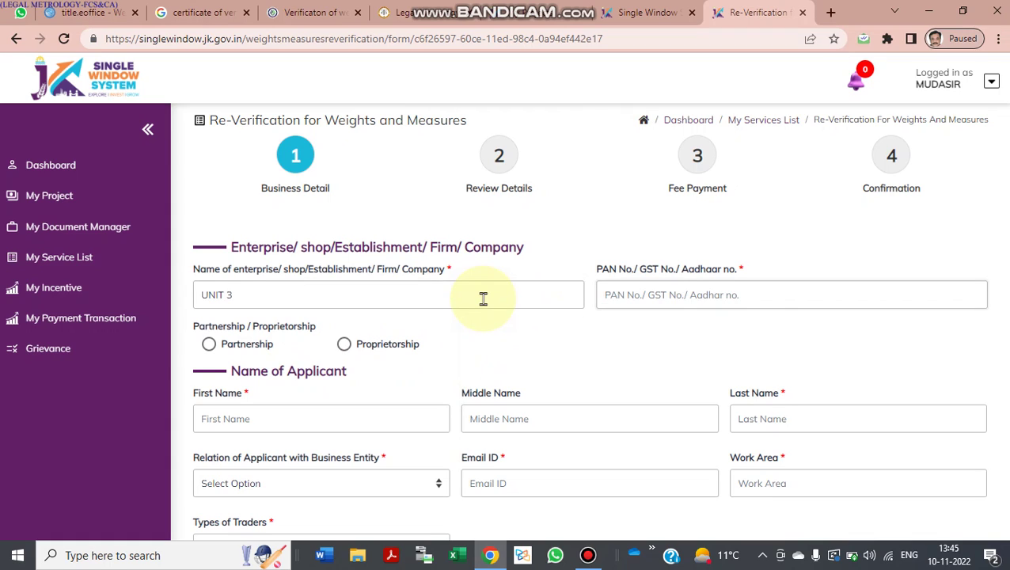
type("4")
key("BackSpace")
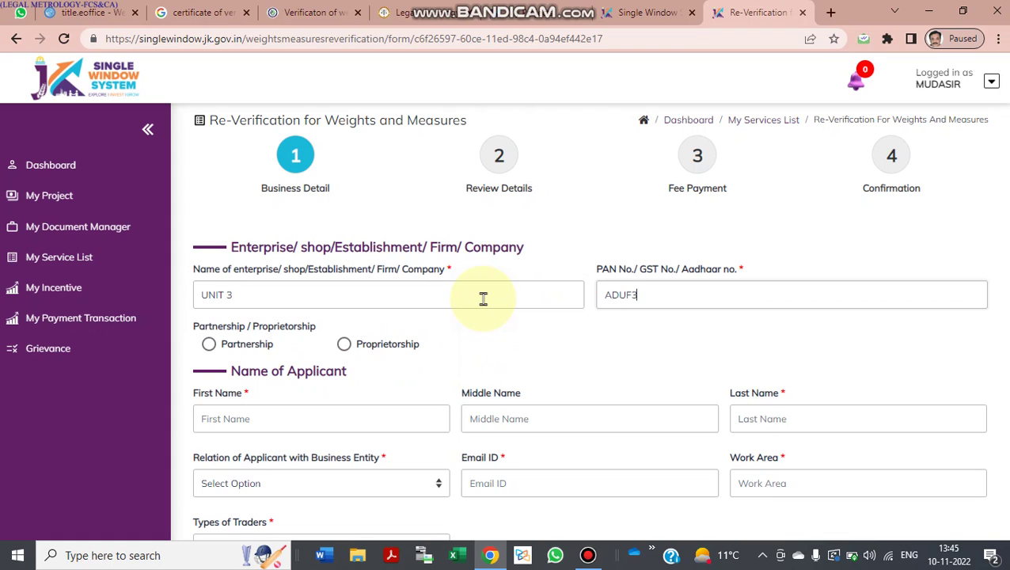
left_click(505, 348)
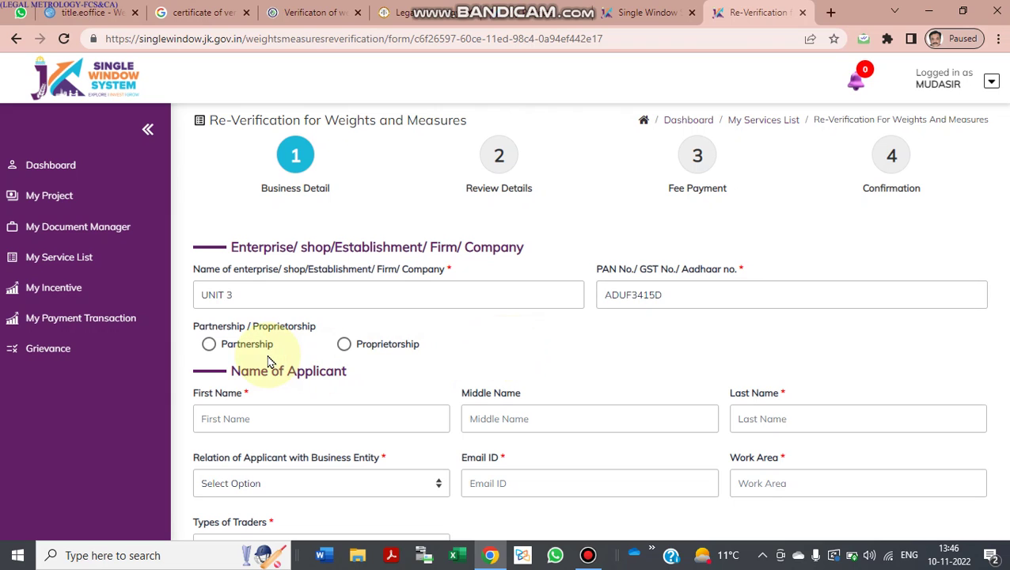
left_click(208, 344)
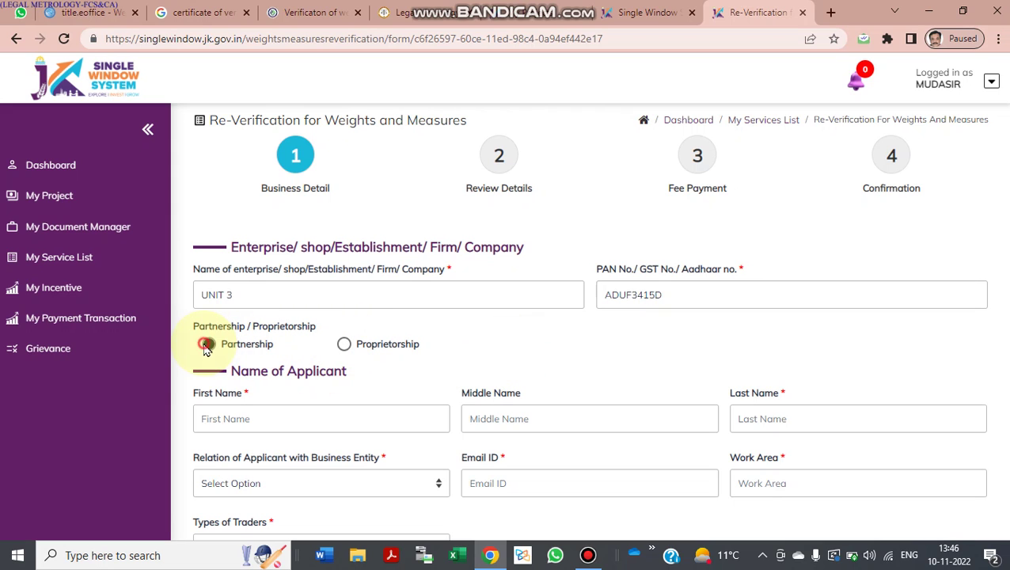
Step: Fill the applicant's first, middle and last name and set the relation to Owner
scroll(277, 365, "down", 1)
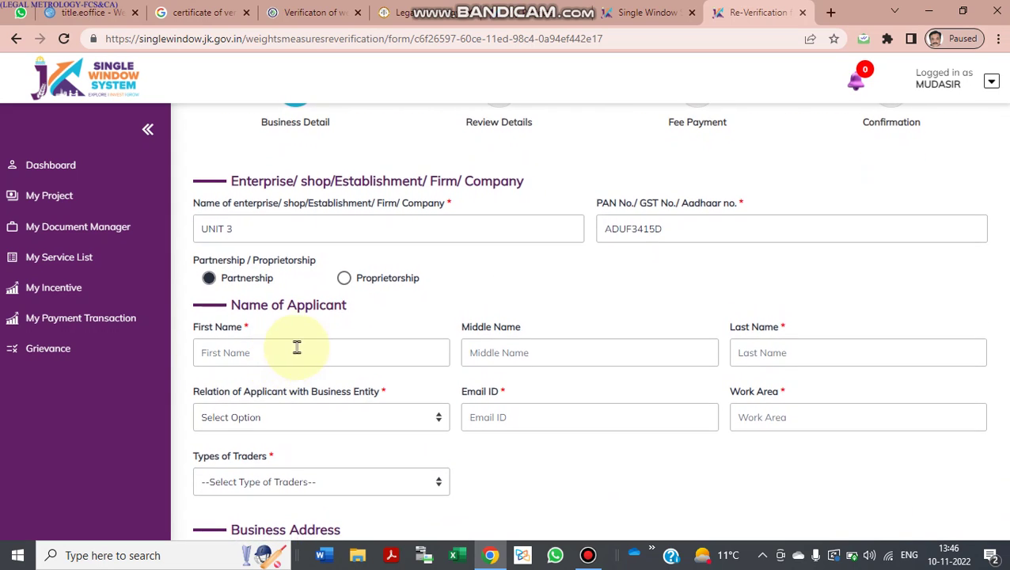
left_click(297, 353)
left_click(297, 392)
left_click(496, 354)
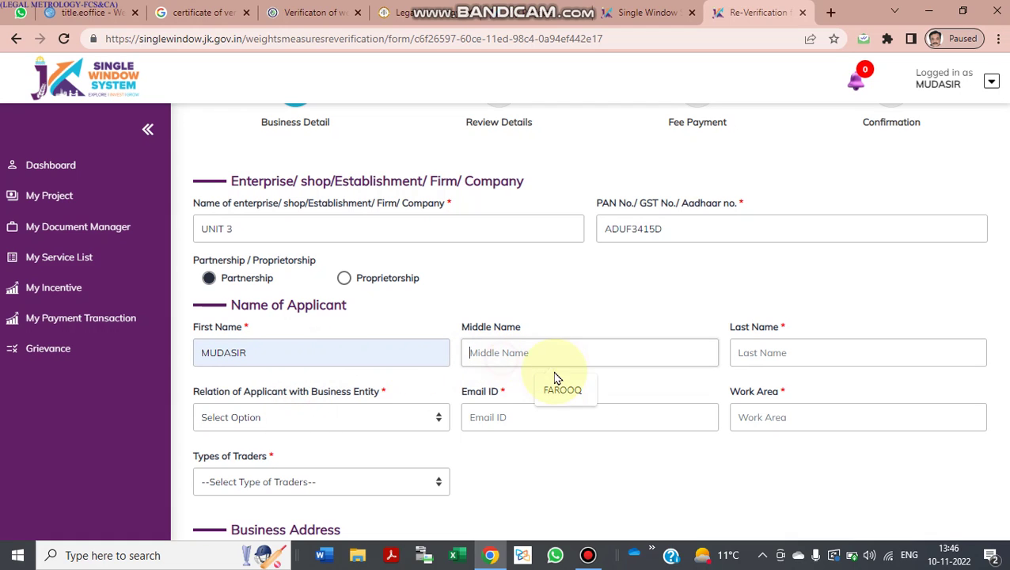
left_click(562, 388)
left_click(782, 352)
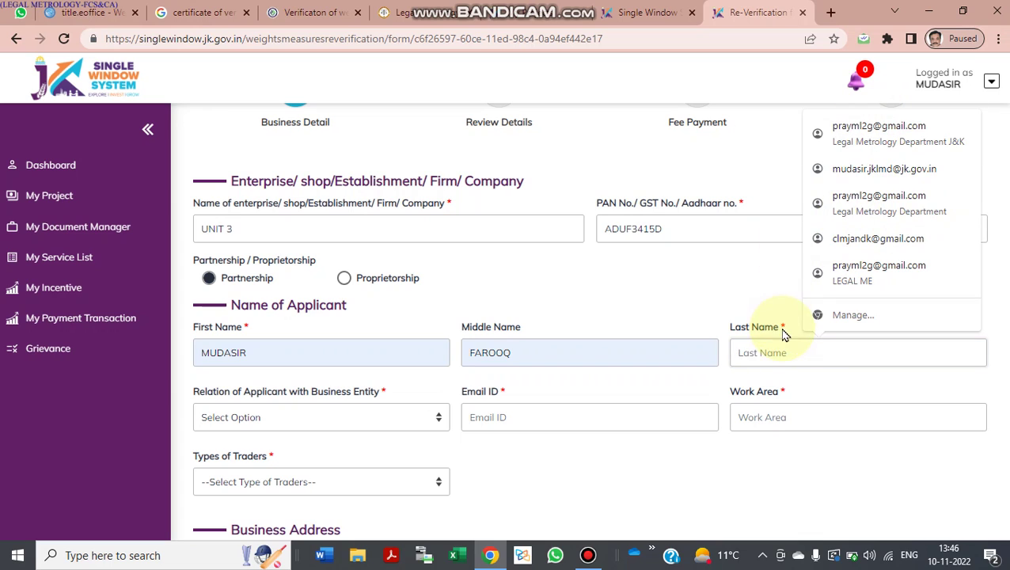
type("PARR")
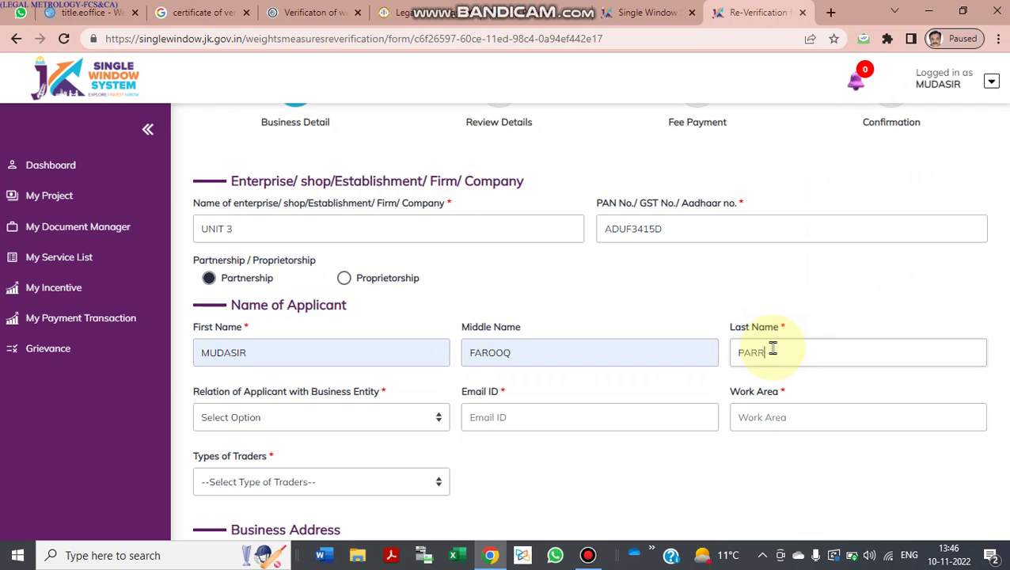
type("AY")
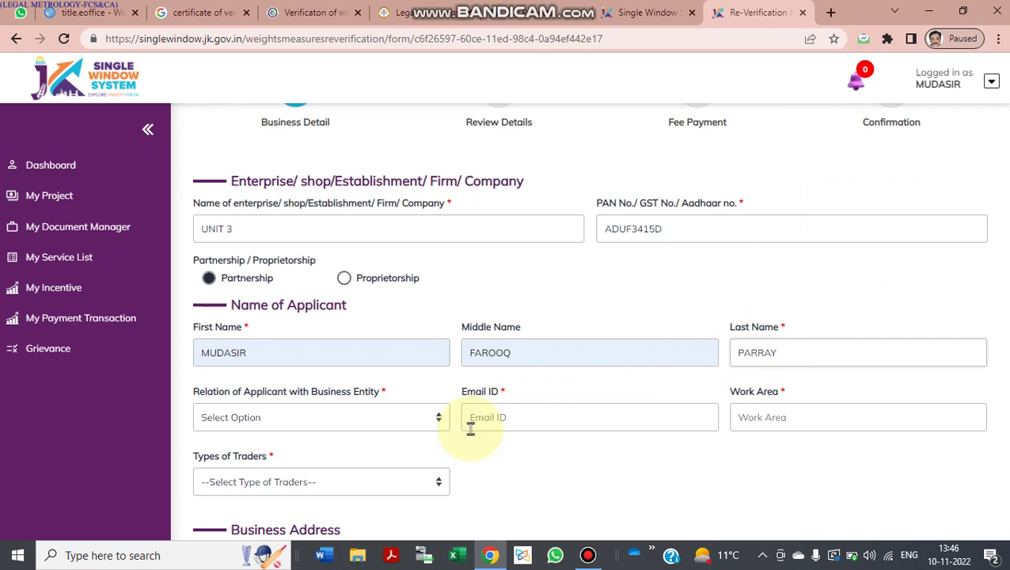
left_click(369, 417)
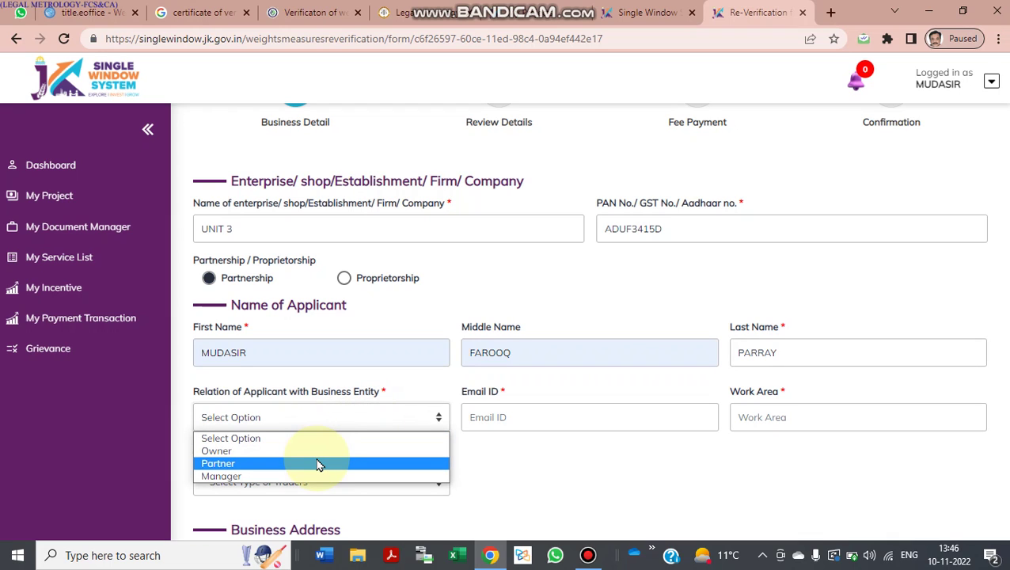
left_click(319, 450)
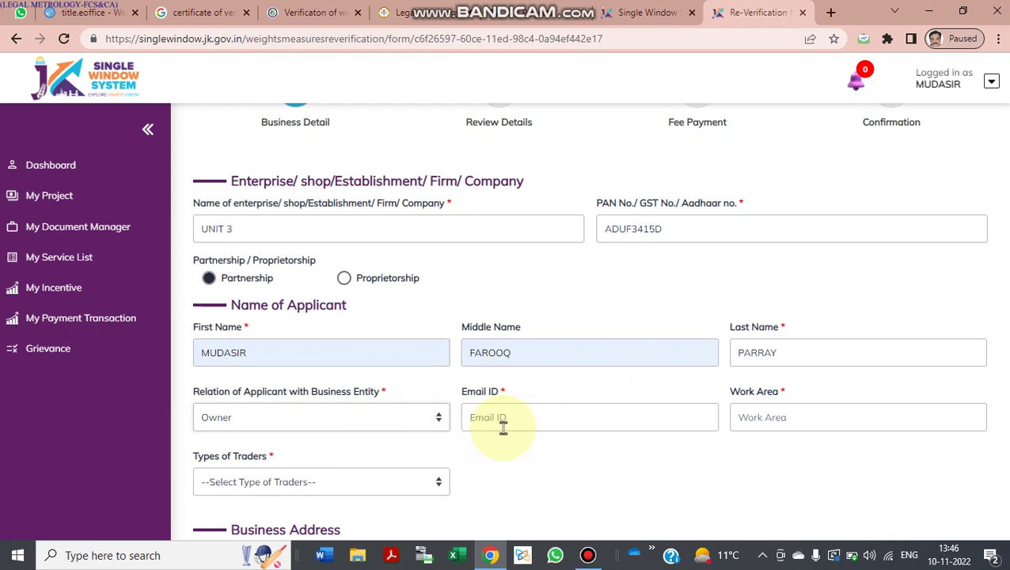
Step: Autofill the applicant's e-mail and work area from saved suggestions
scroll(383, 433, "down", 1)
left_click(524, 383)
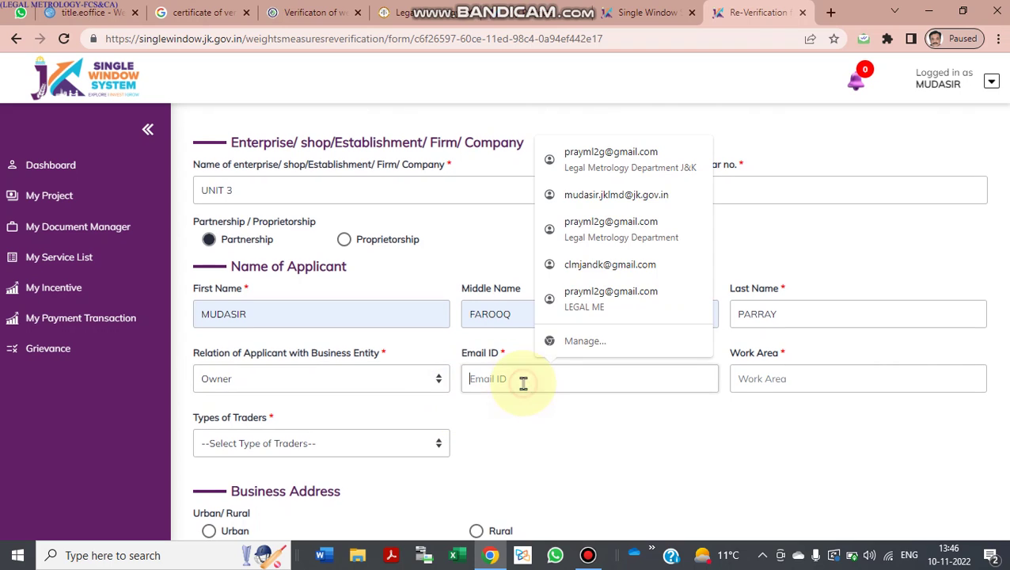
left_click(650, 171)
left_click(790, 388)
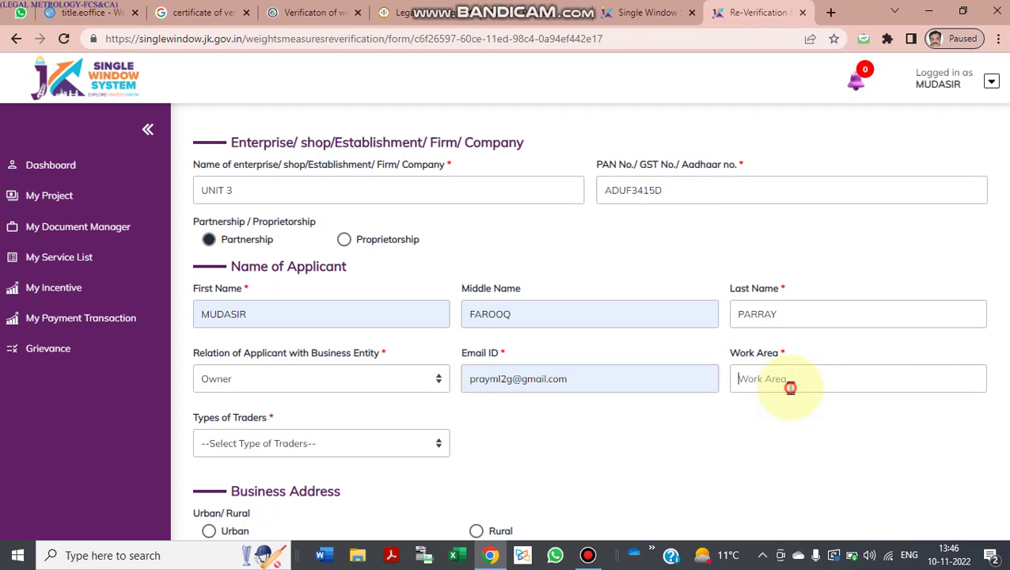
left_click(812, 418)
scroll(688, 424, "down", 3)
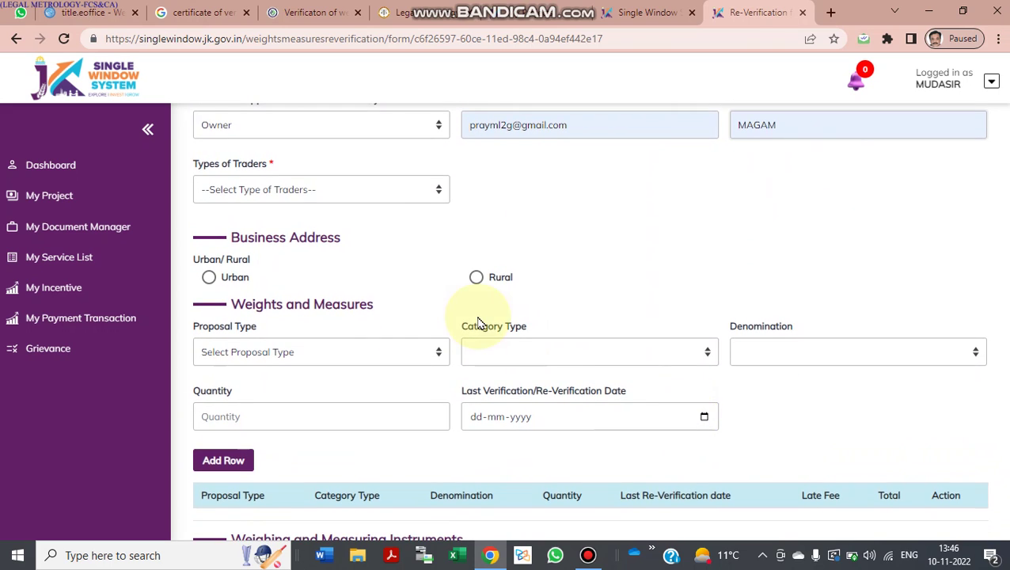
left_click(389, 193)
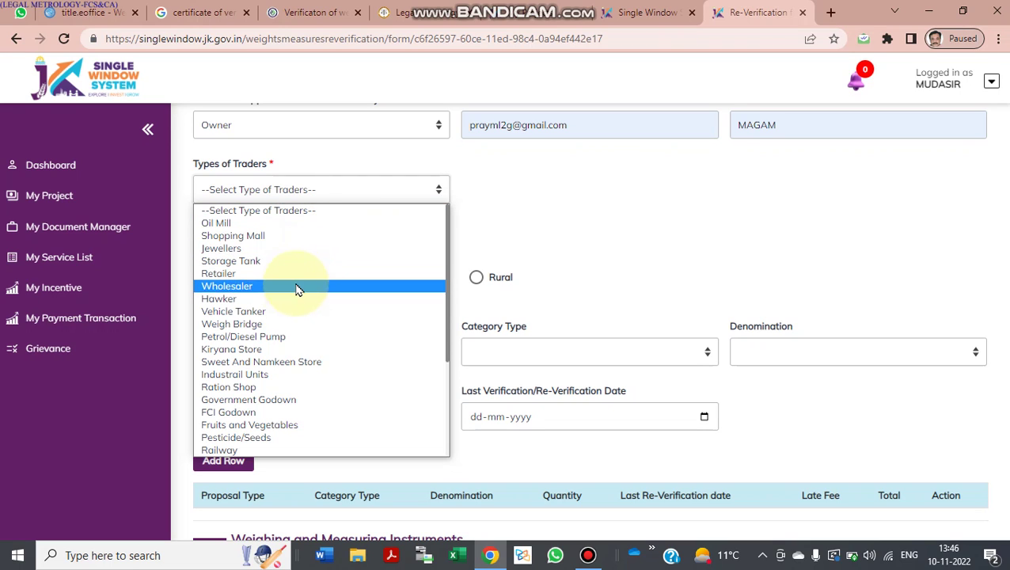
Step: Set the trader type to Kiryana Store
left_click(277, 350)
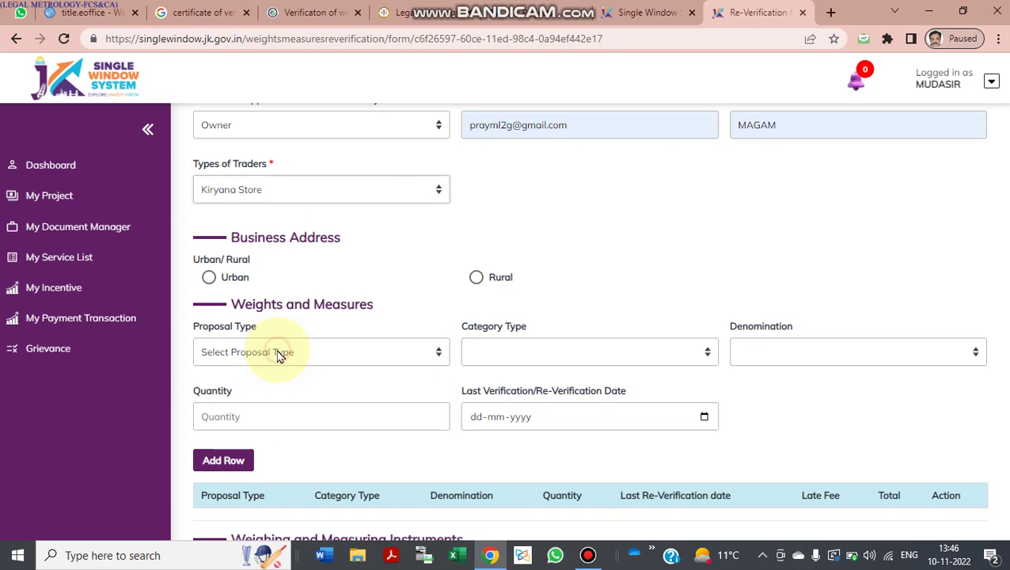
scroll(308, 319, "down", 1)
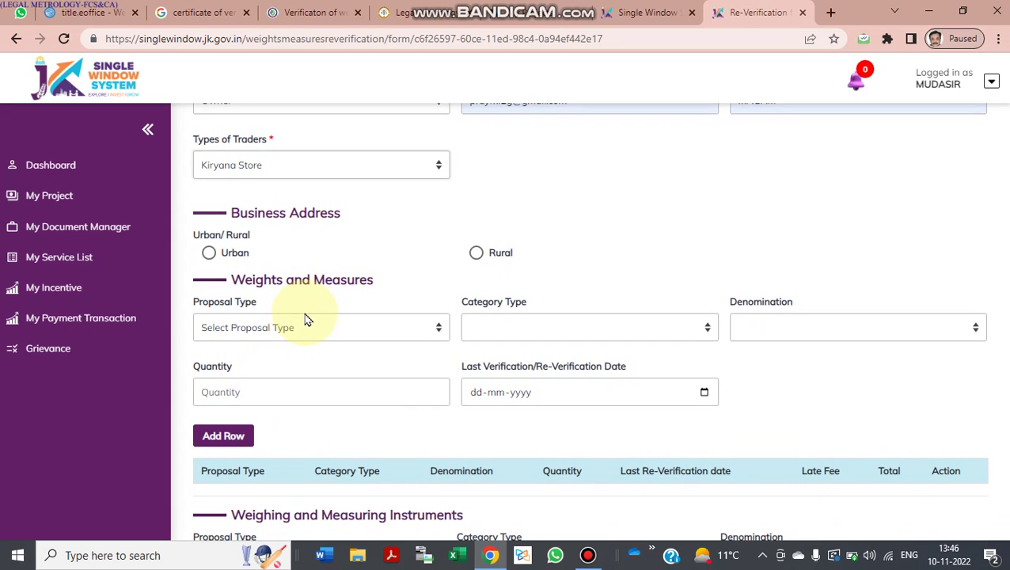
scroll(305, 318, "down", 1)
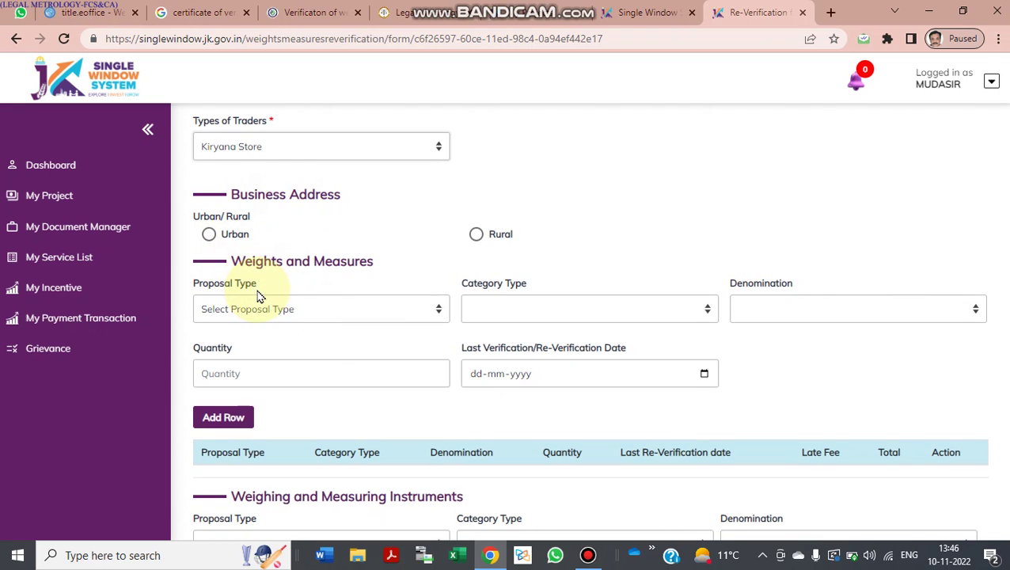
scroll(259, 293, "down", 2)
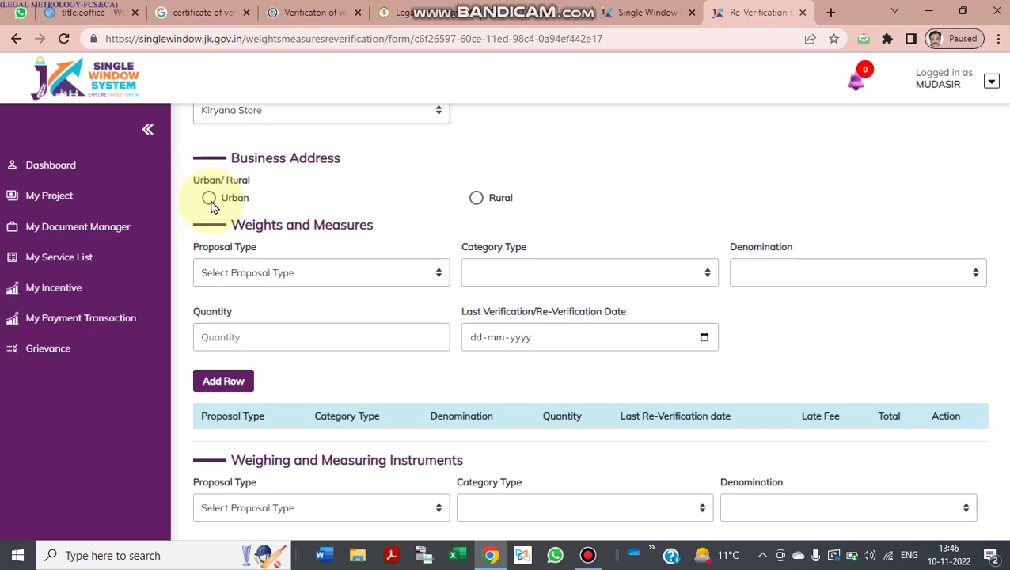
Step: Mark the business address as Rural and fill shop number, lane and locality with MAGAM
left_click(209, 200)
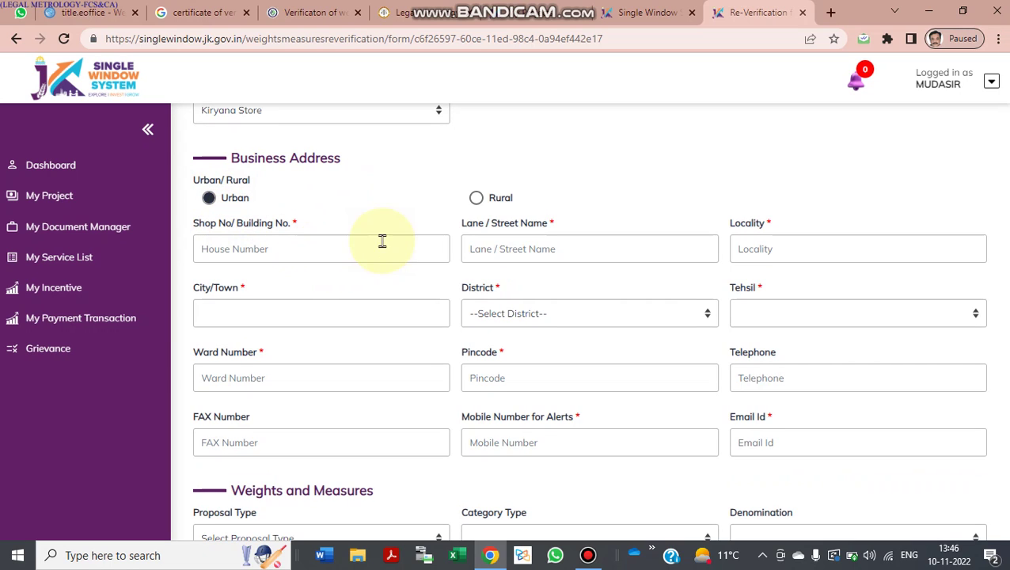
left_click(477, 198)
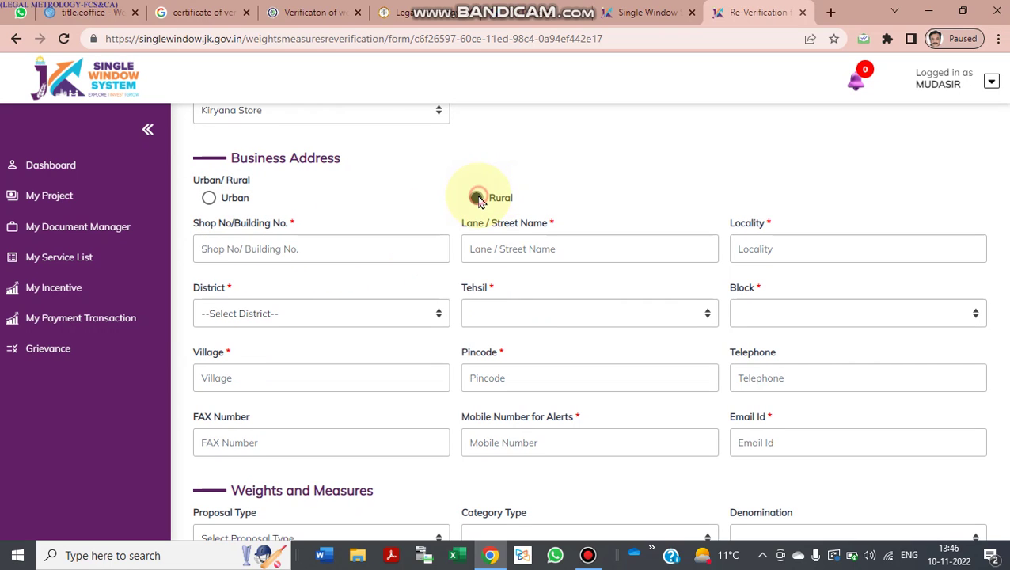
left_click(342, 252)
left_click(293, 287)
left_click(507, 250)
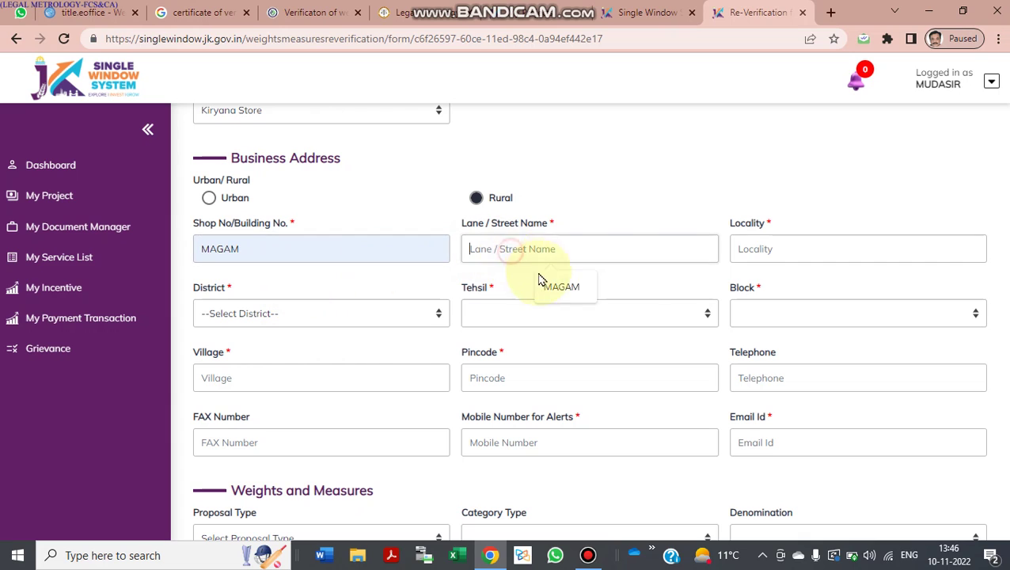
left_click(546, 283)
left_click(774, 247)
left_click(815, 287)
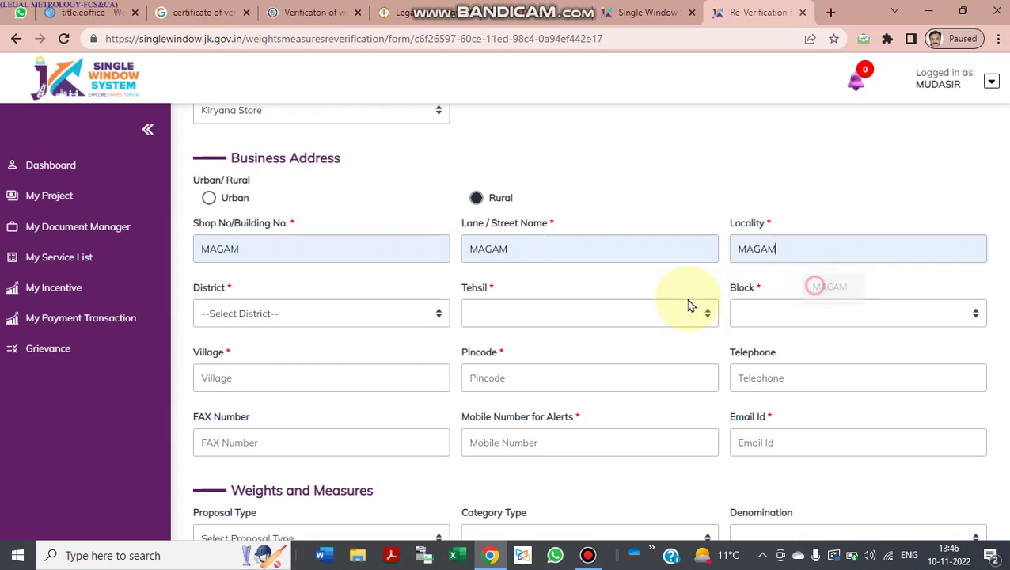
Step: Choose district Srinagar, tehsil Chanapora and block Harwan Rural Area Dara
left_click(606, 311)
left_click(377, 312)
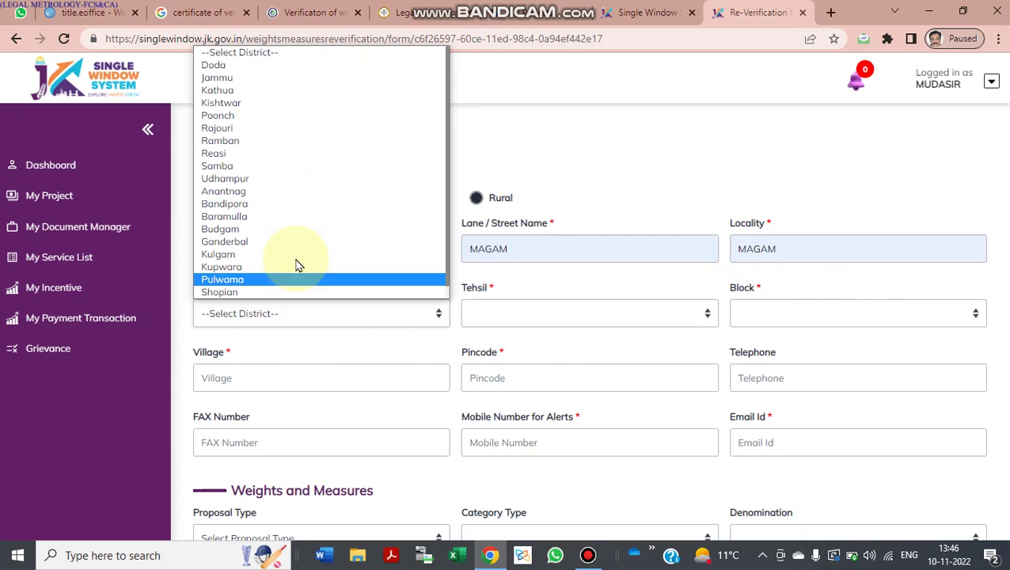
left_click(295, 254)
left_click(377, 311)
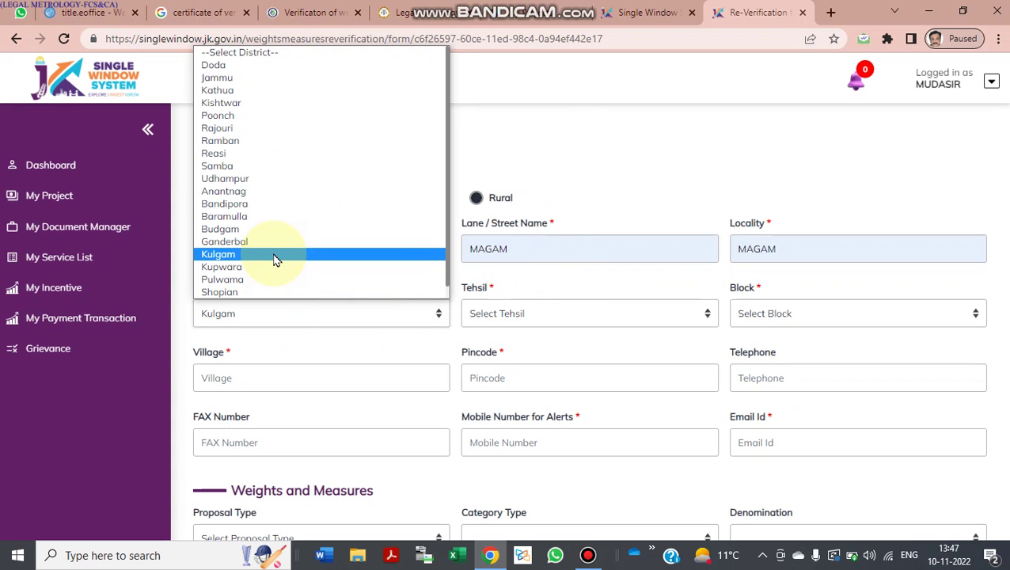
key("s")
key("r")
key("Return")
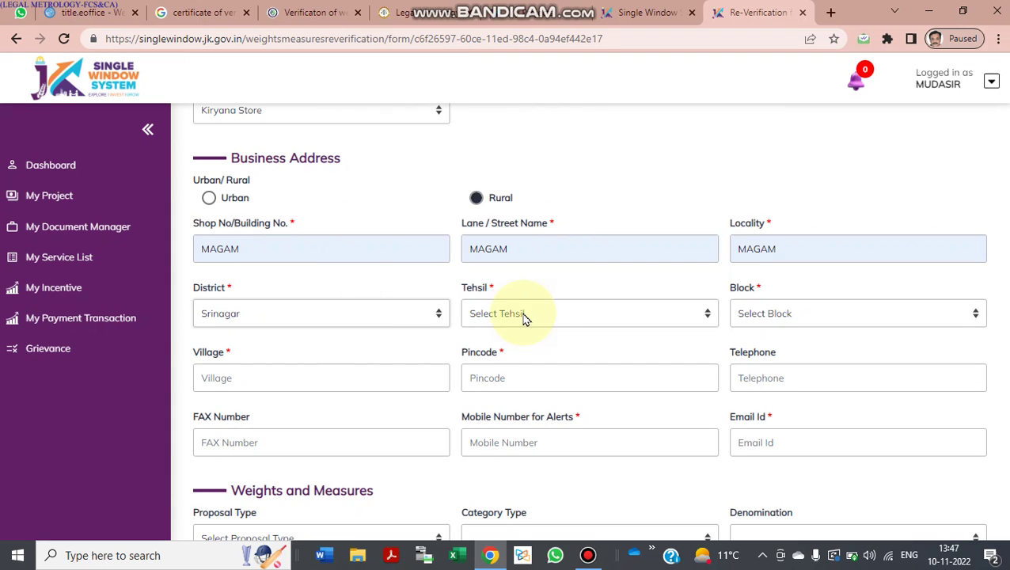
left_click(523, 316)
left_click(523, 347)
left_click(787, 315)
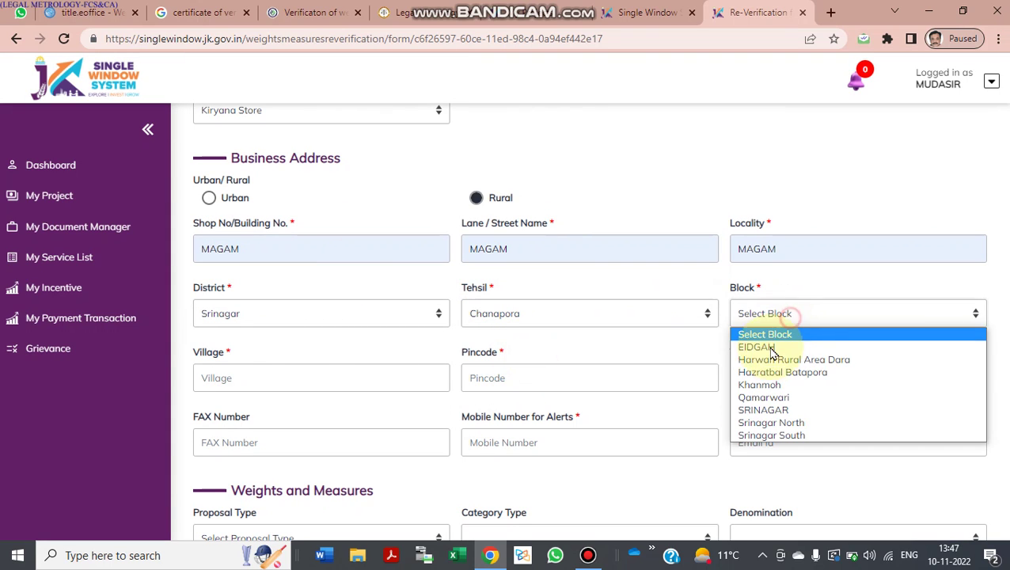
left_click(772, 359)
Step: Fill village BADRAN, pincode 190018 and the alert mobile number from saved entries
left_click(373, 379)
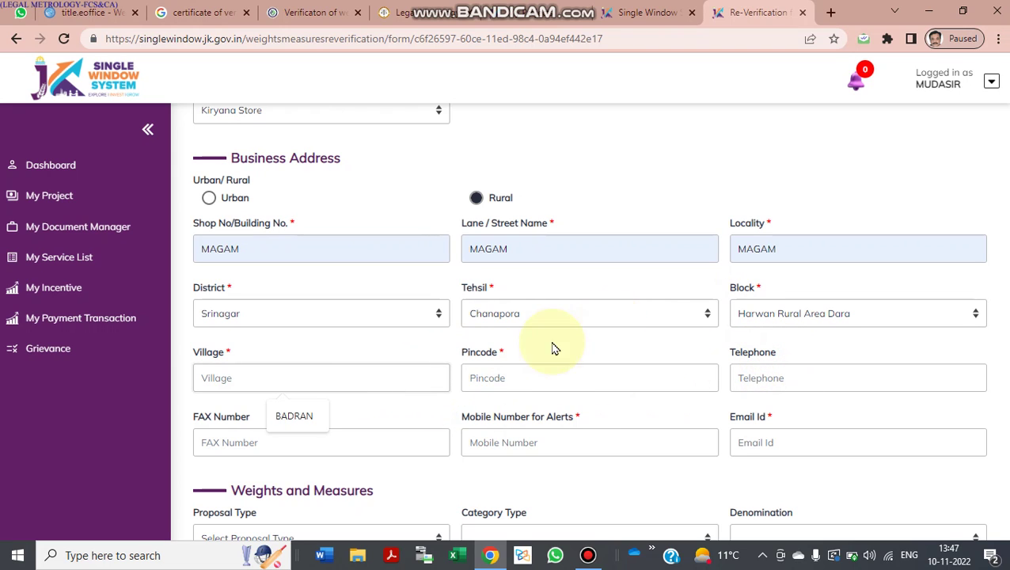
left_click(316, 419)
left_click(526, 388)
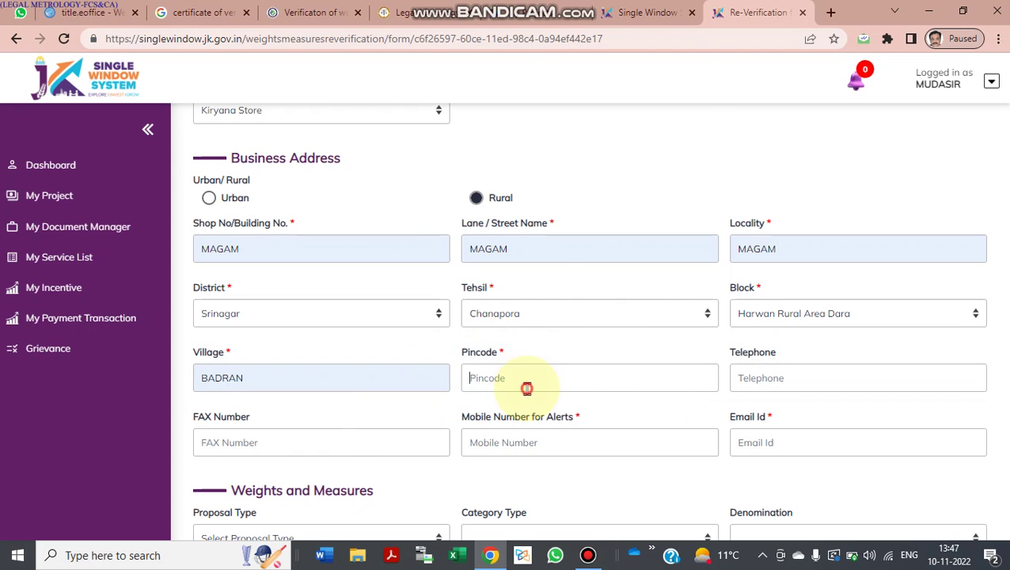
left_click(627, 291)
left_click(794, 375)
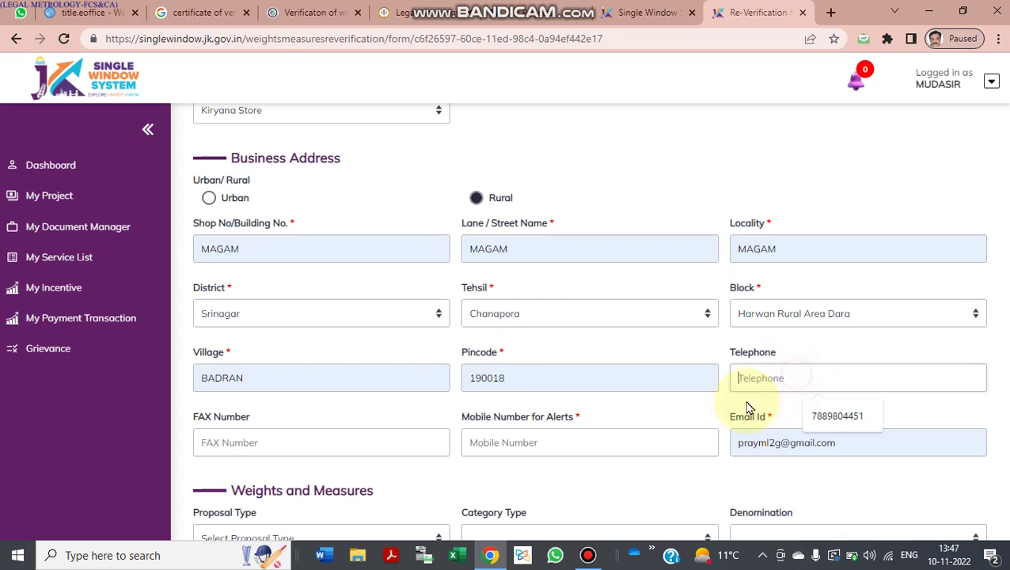
left_click(575, 443)
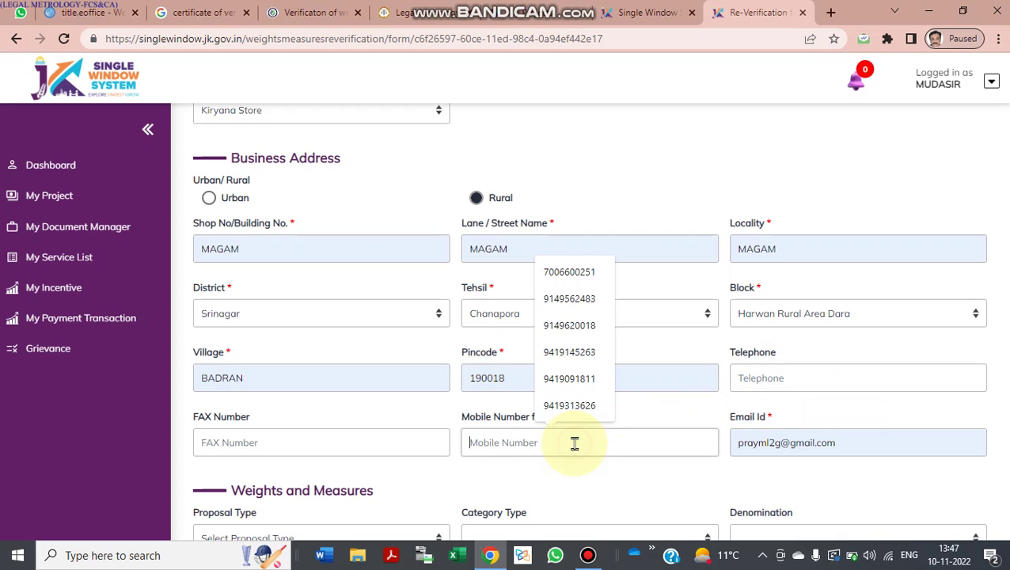
left_click(578, 353)
scroll(435, 422, "down", 3)
left_click(372, 219)
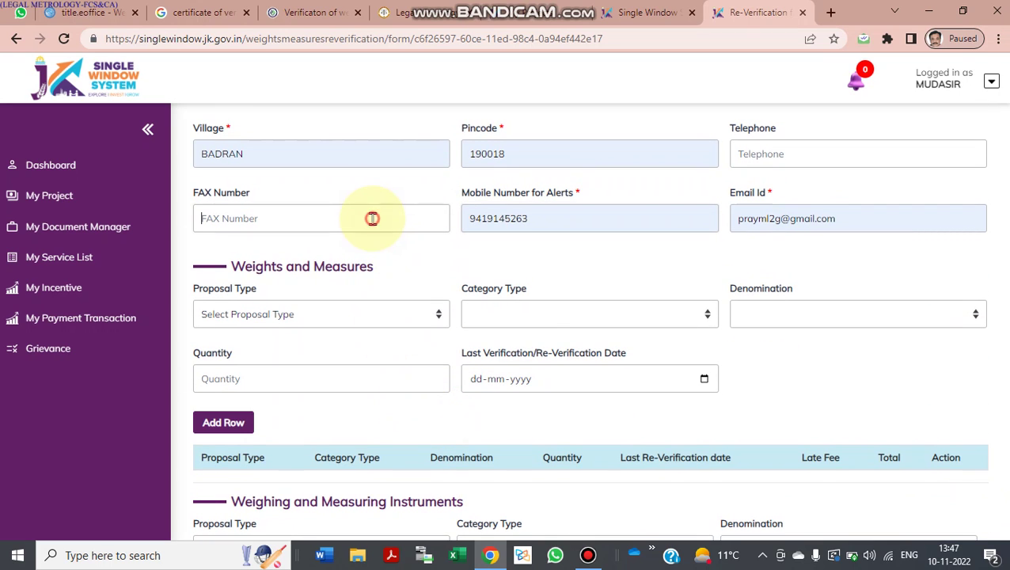
scroll(327, 300, "down", 1)
scroll(331, 302, "up", 2)
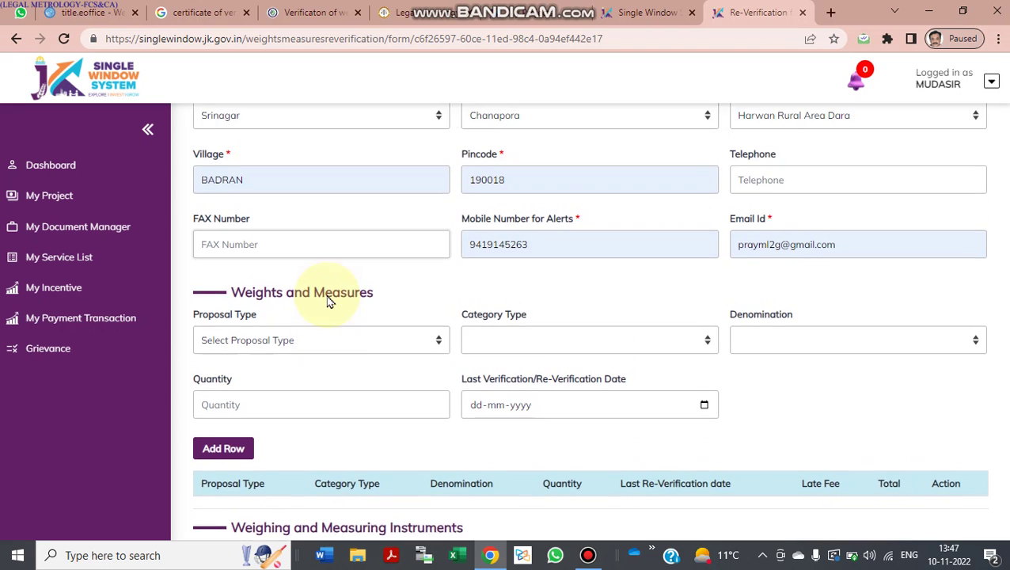
scroll(541, 236, "up", 3)
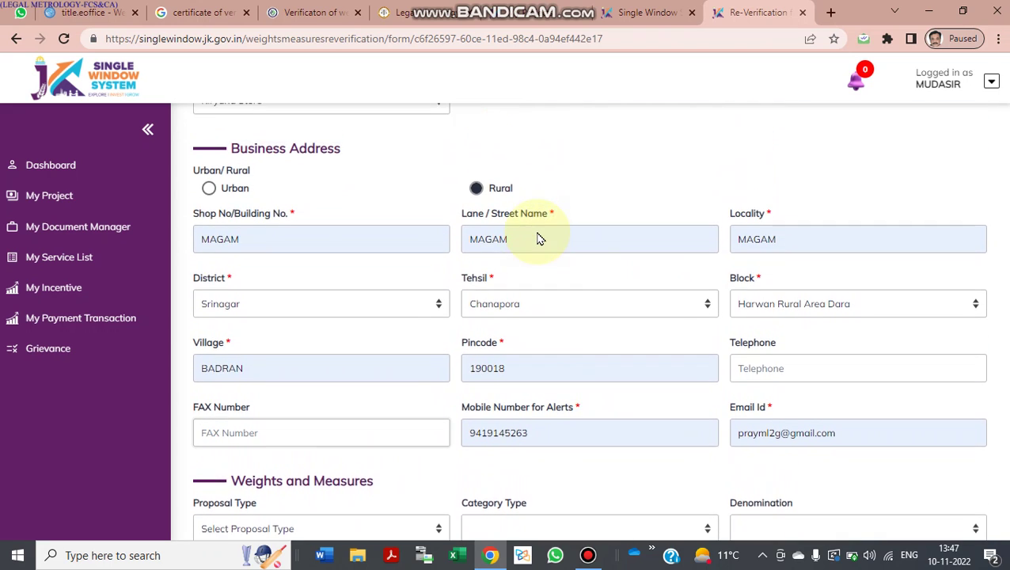
scroll(539, 238, "up", 5)
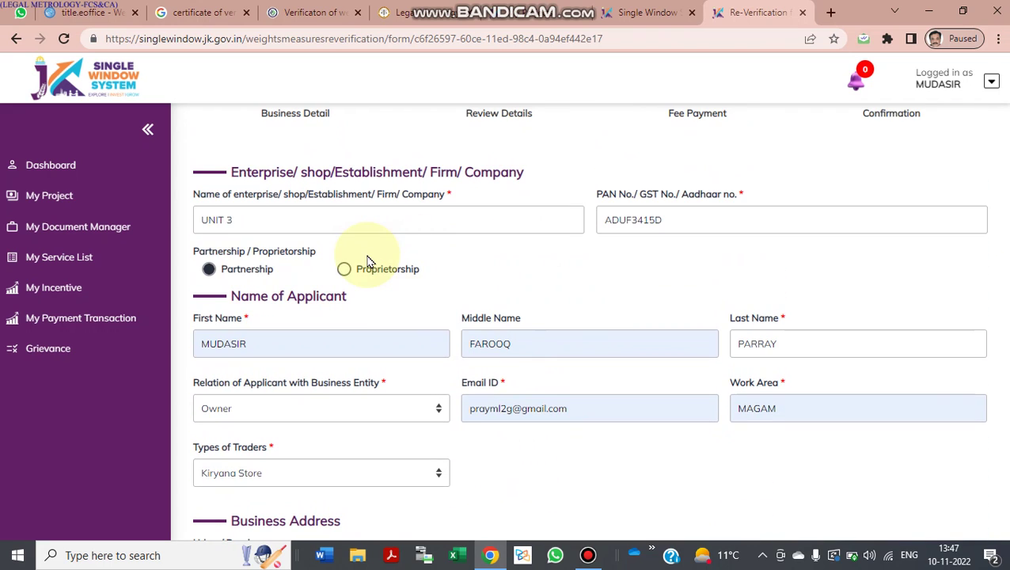
scroll(366, 262, "up", 1)
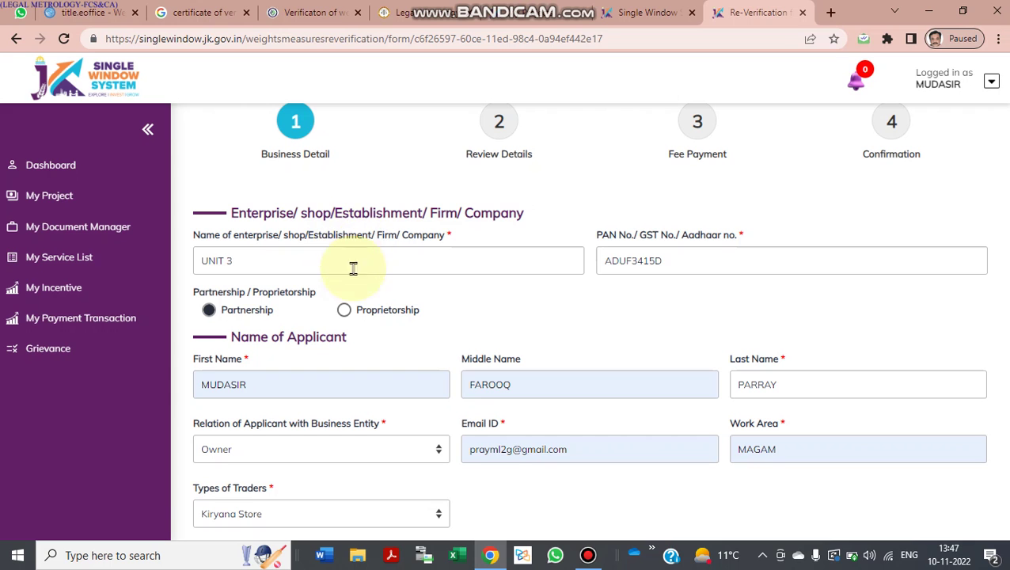
scroll(321, 294, "down", 7)
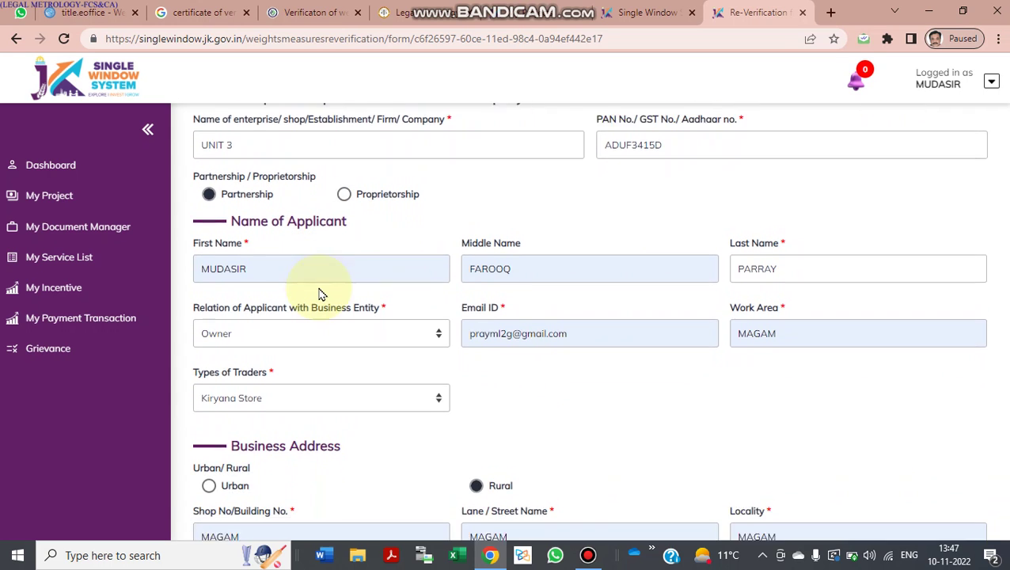
scroll(320, 293, "down", 2)
scroll(321, 294, "up", 2)
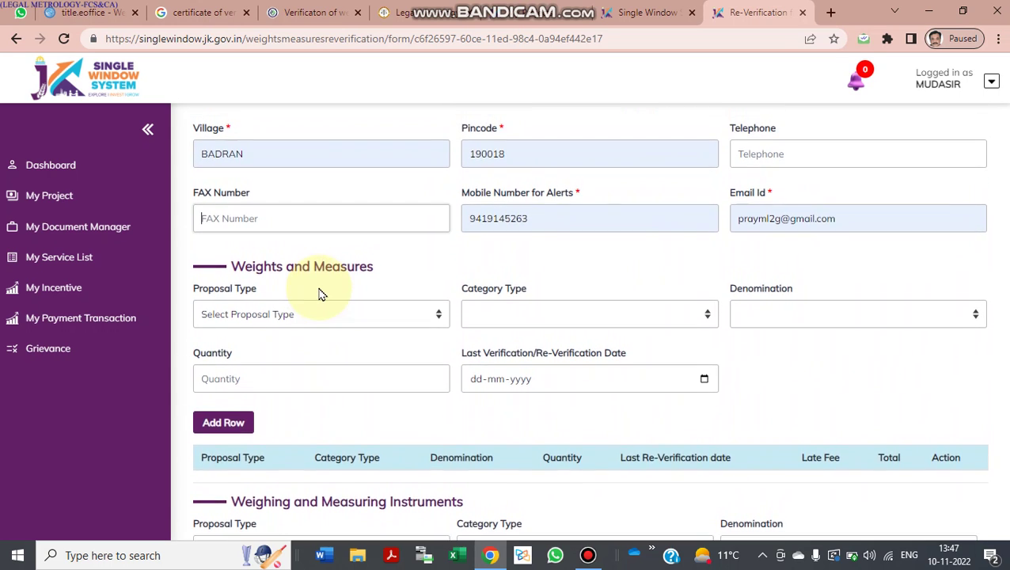
scroll(250, 308, "up", 1)
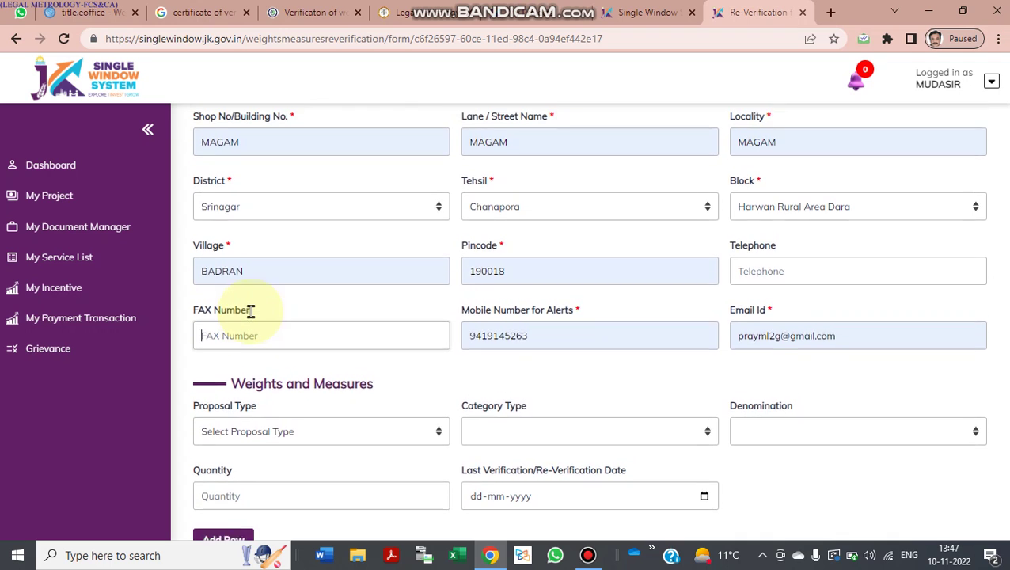
scroll(251, 311, "down", 2)
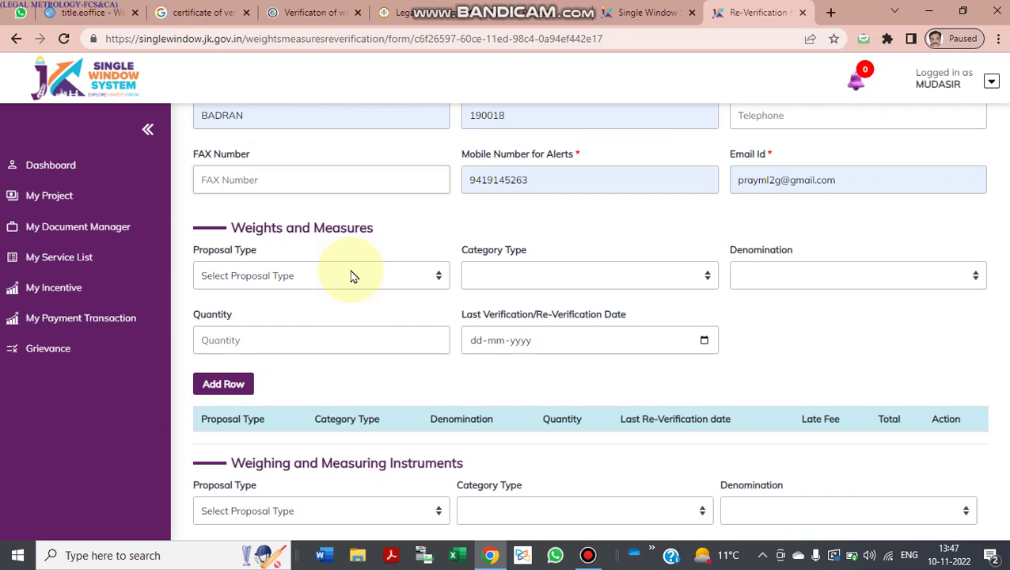
Step: Choose proposal type Weight, category Iron and Steel weights, denomination 10kg
left_click(353, 277)
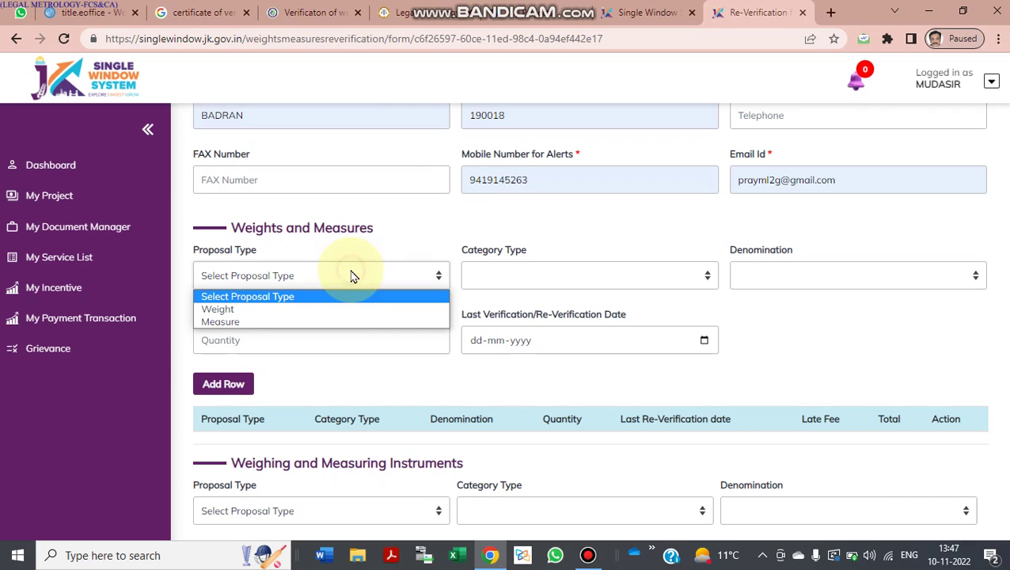
left_click(313, 309)
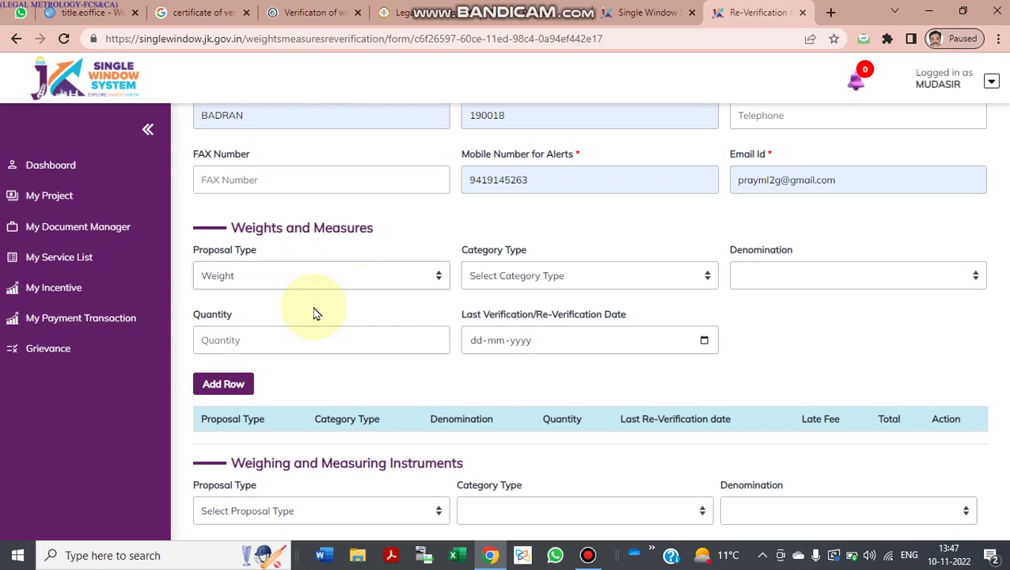
left_click(521, 276)
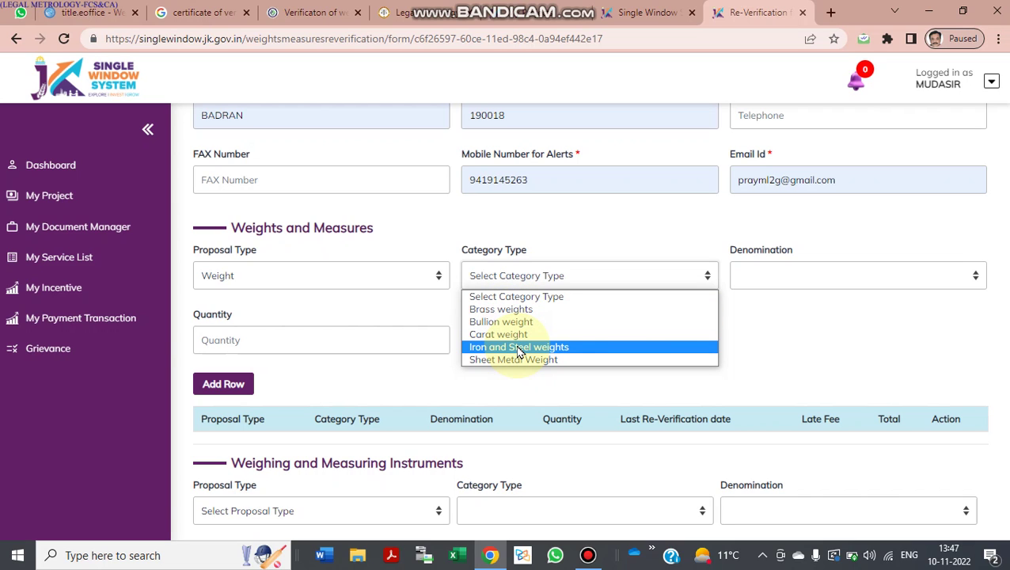
left_click(519, 349)
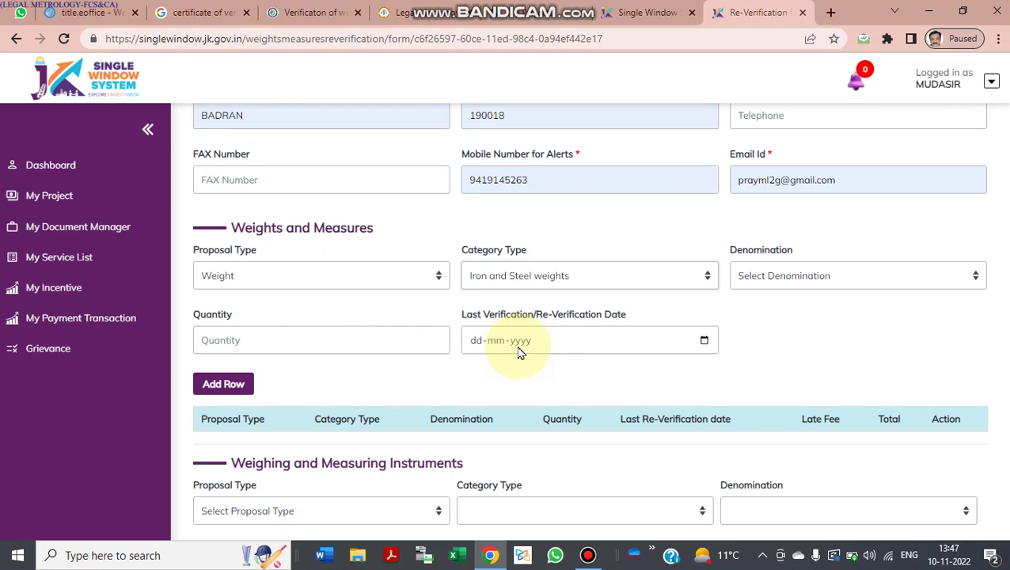
left_click(768, 281)
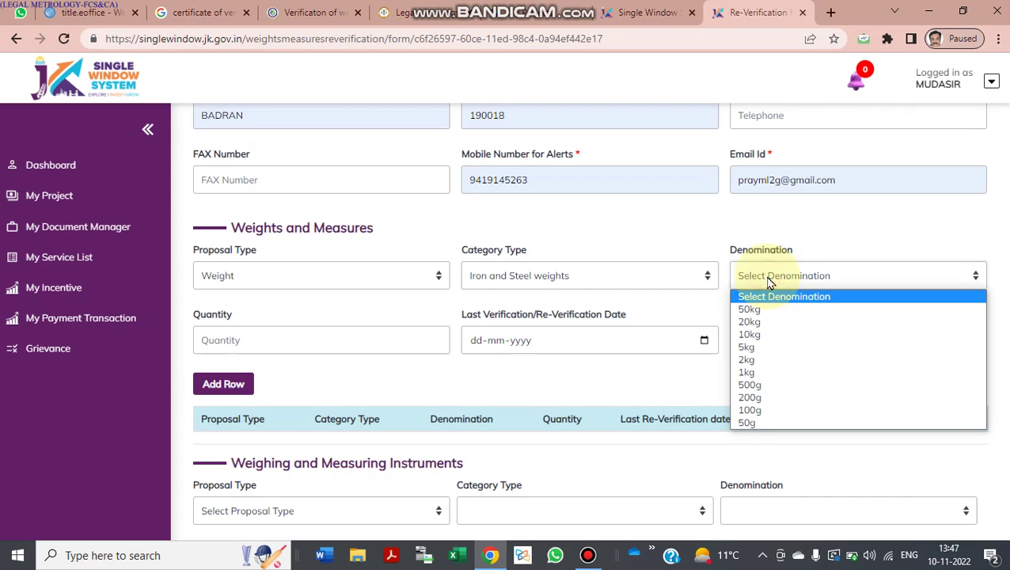
left_click(765, 336)
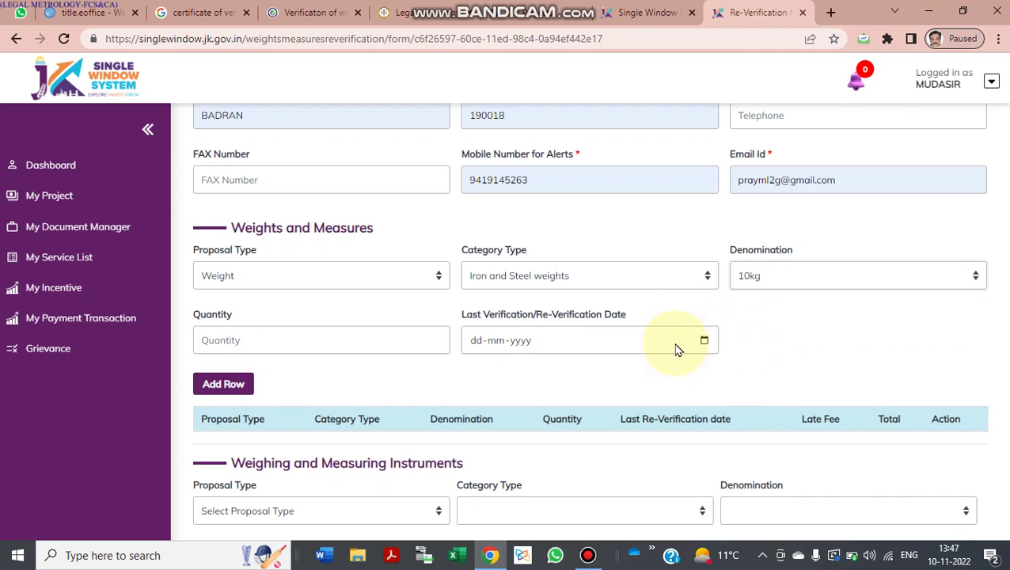
Step: Enter quantity 1 and last verification date 01-10-2021, then add the row
left_click(354, 349)
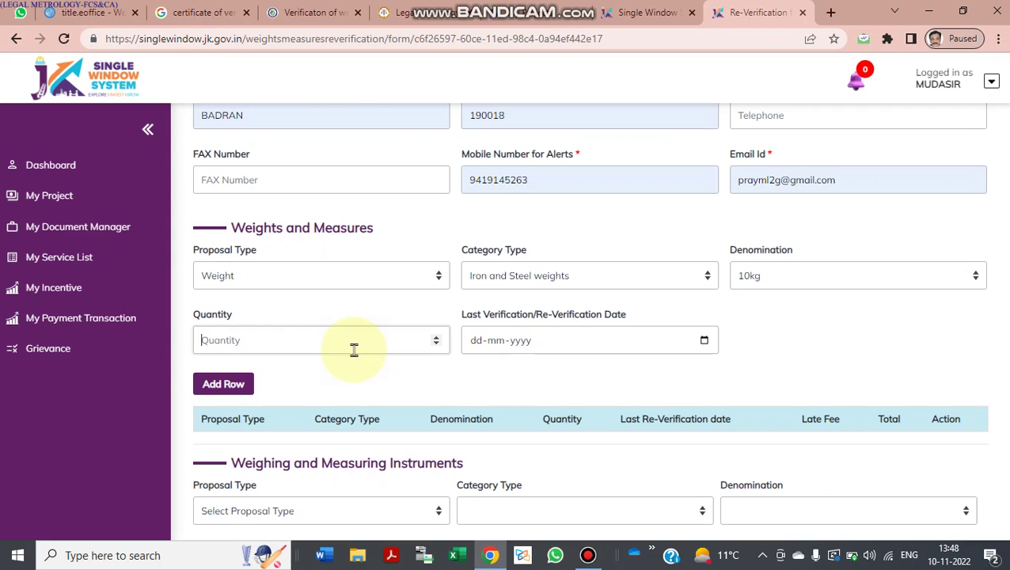
type("1")
key("Tab")
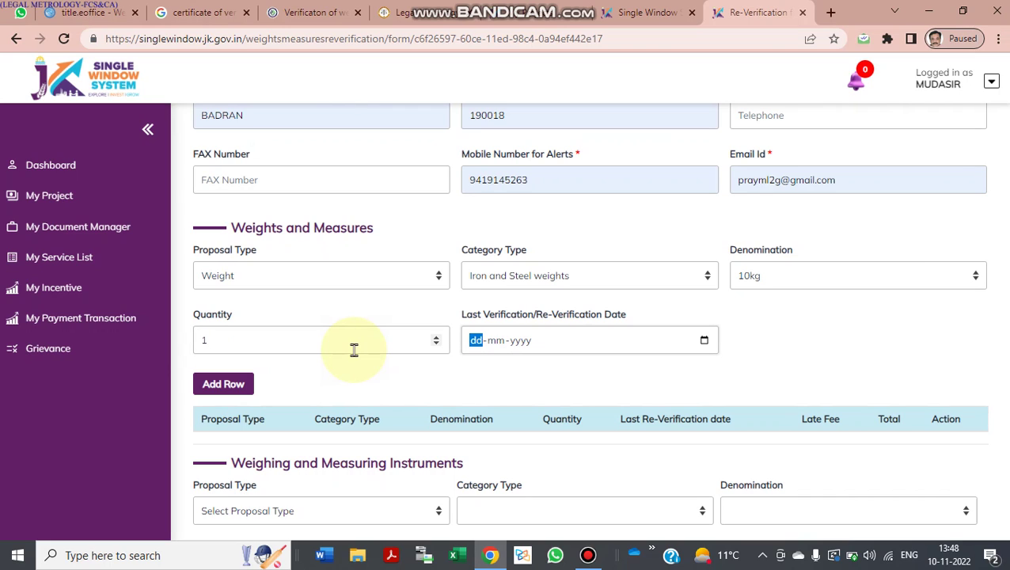
type("01")
type("10-")
type("20")
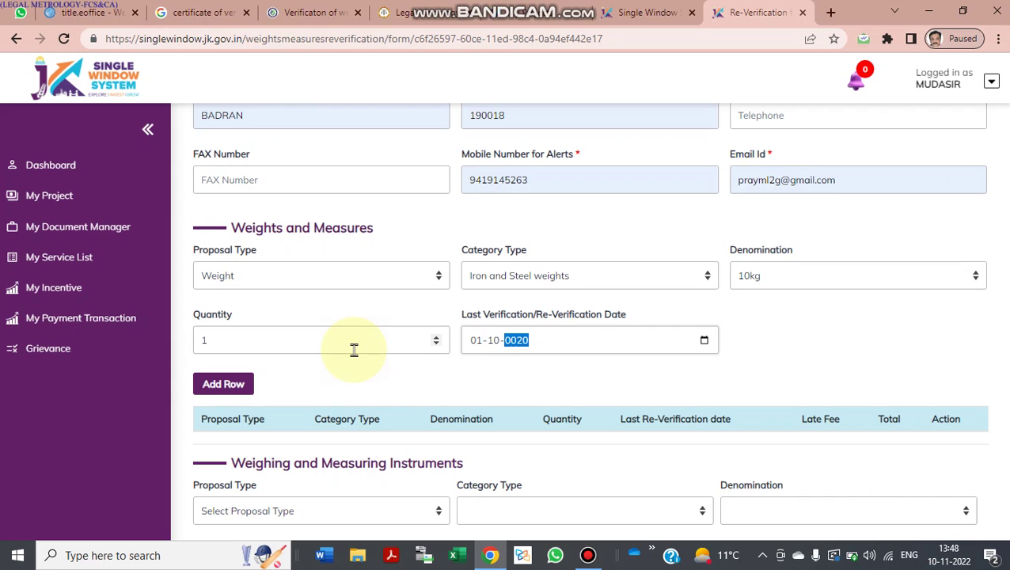
type("21")
scroll(321, 395, "down", 1)
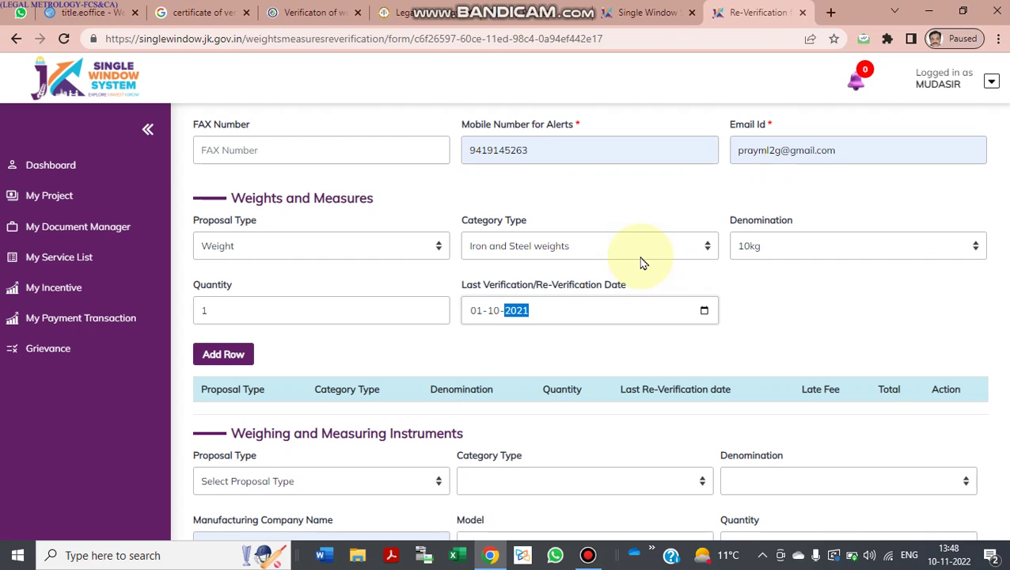
left_click(246, 360)
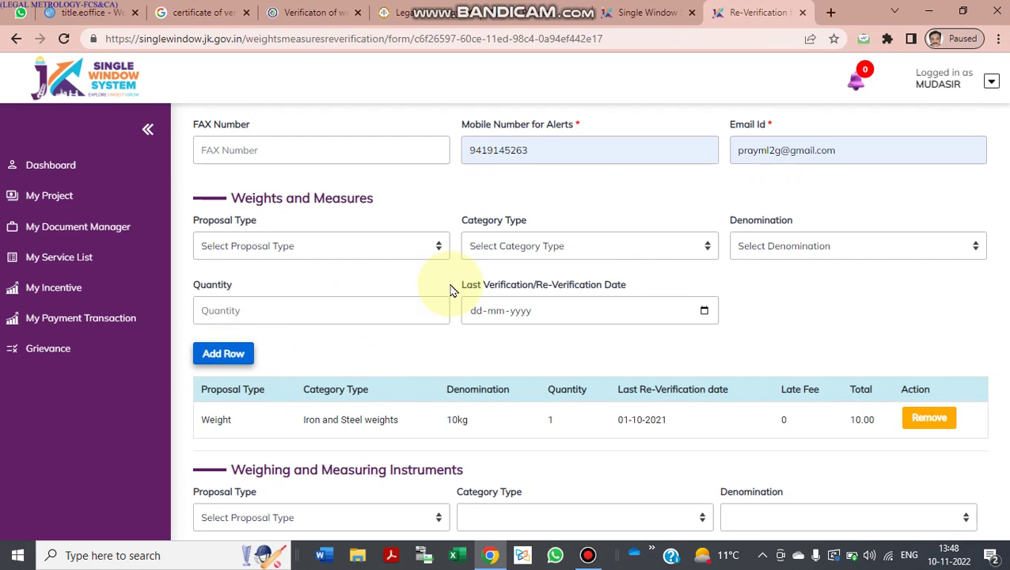
Step: Add a row for Weight, Iron and Steel weights, 5kg, quantity 1, dated 01-10-2021
left_click(349, 247)
left_click(325, 284)
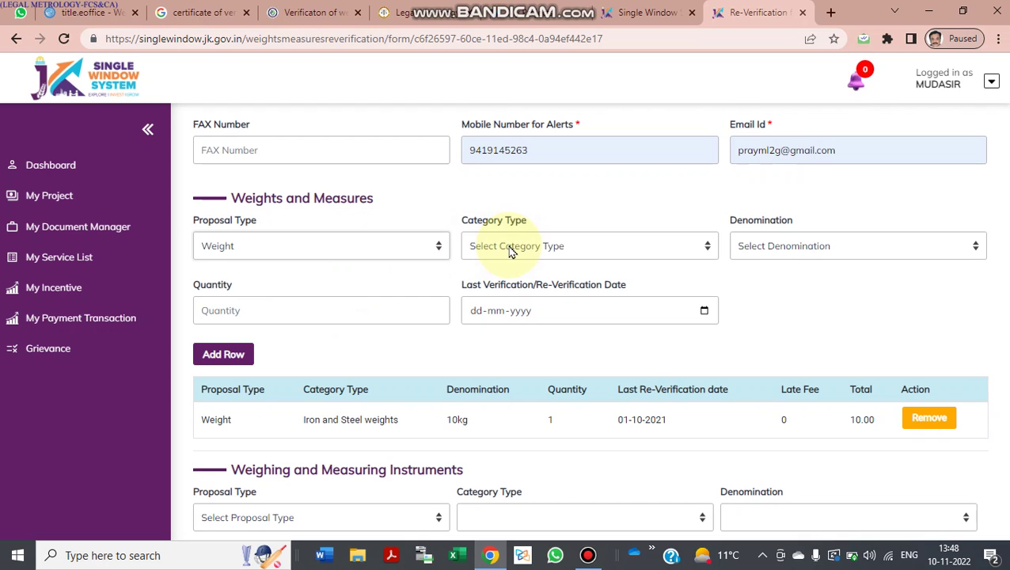
left_click(512, 249)
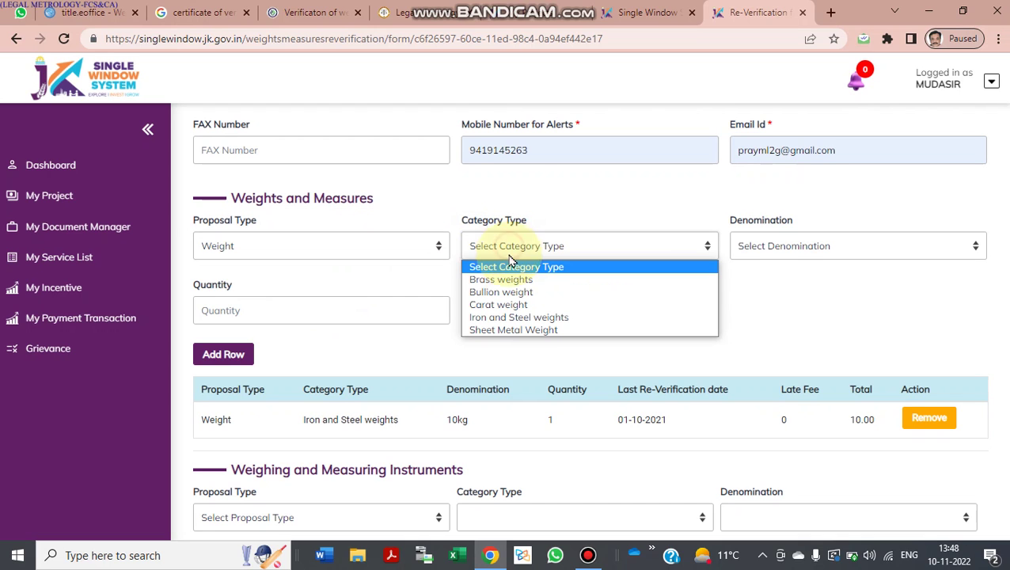
left_click(502, 317)
left_click(802, 248)
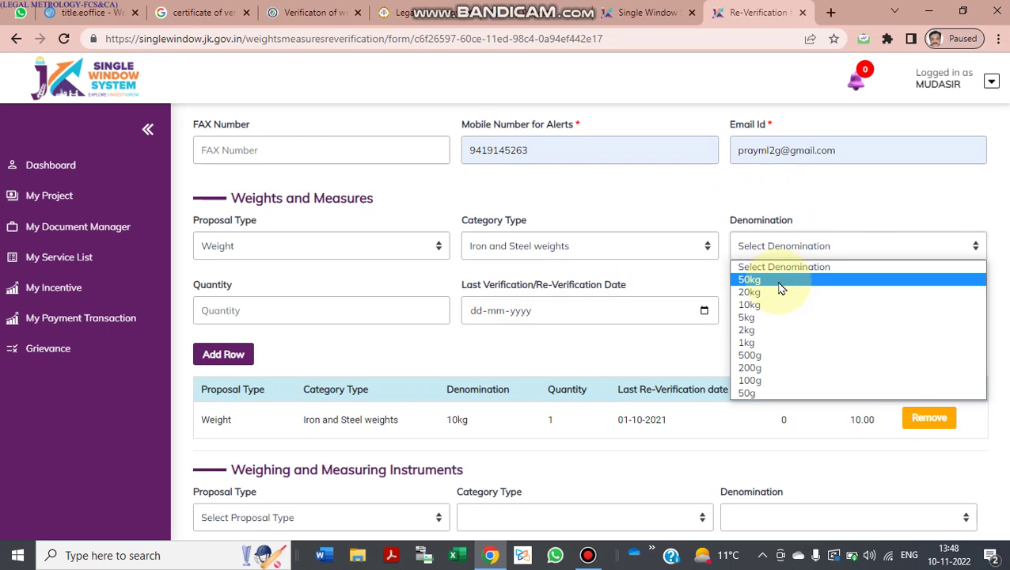
left_click(760, 323)
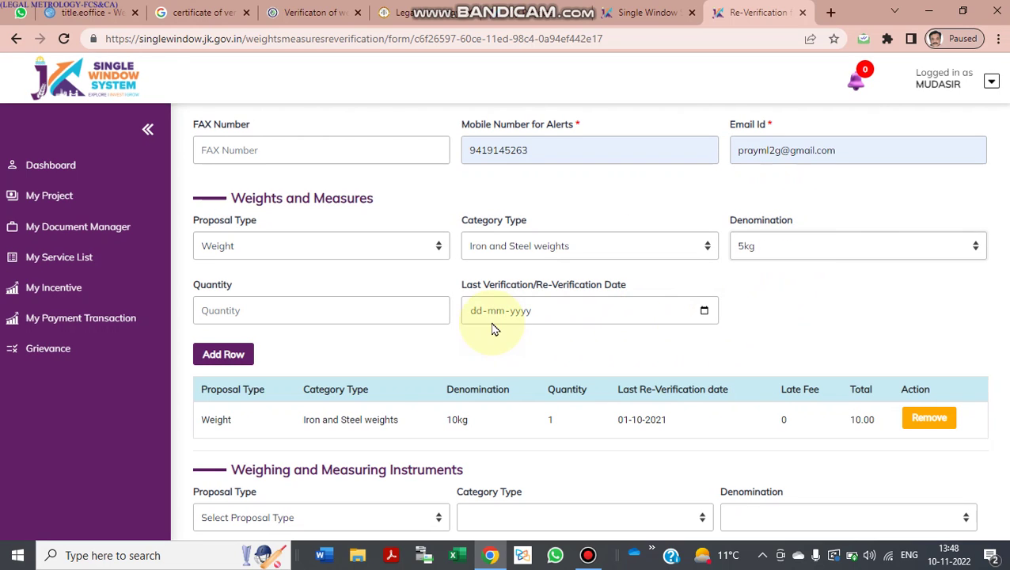
left_click(332, 311)
type("1")
key("Tab")
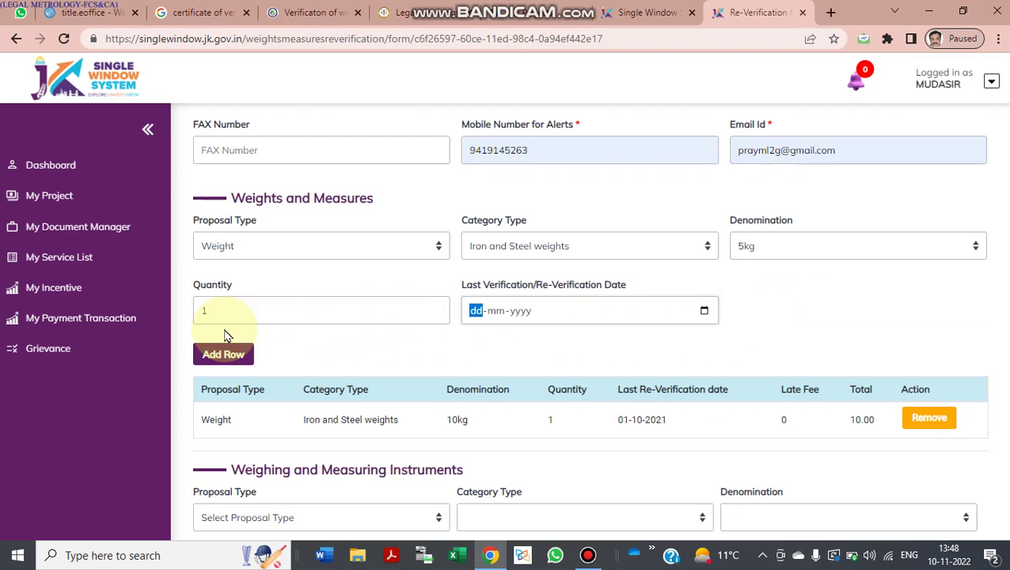
type("01-10-2021")
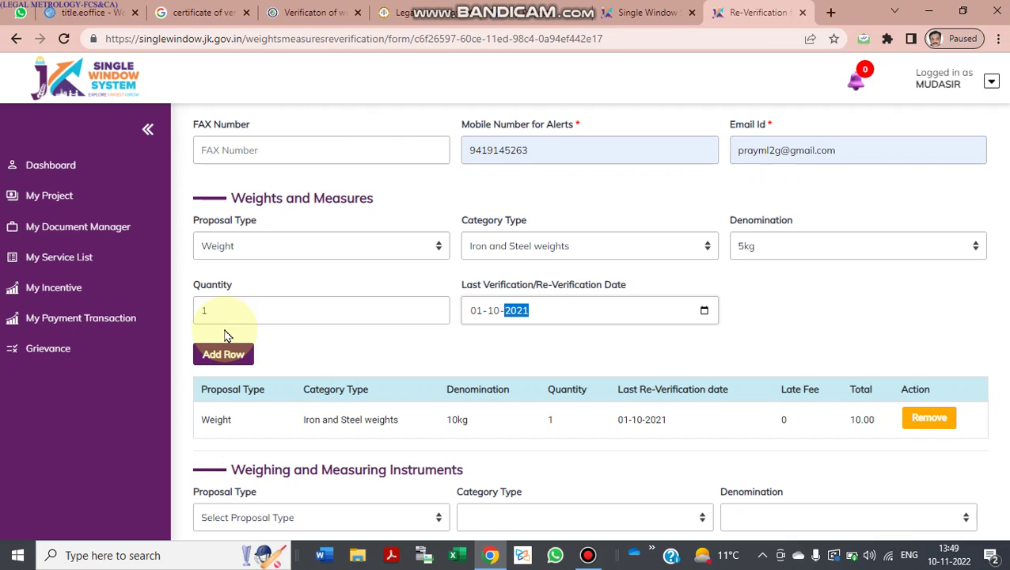
left_click(236, 356)
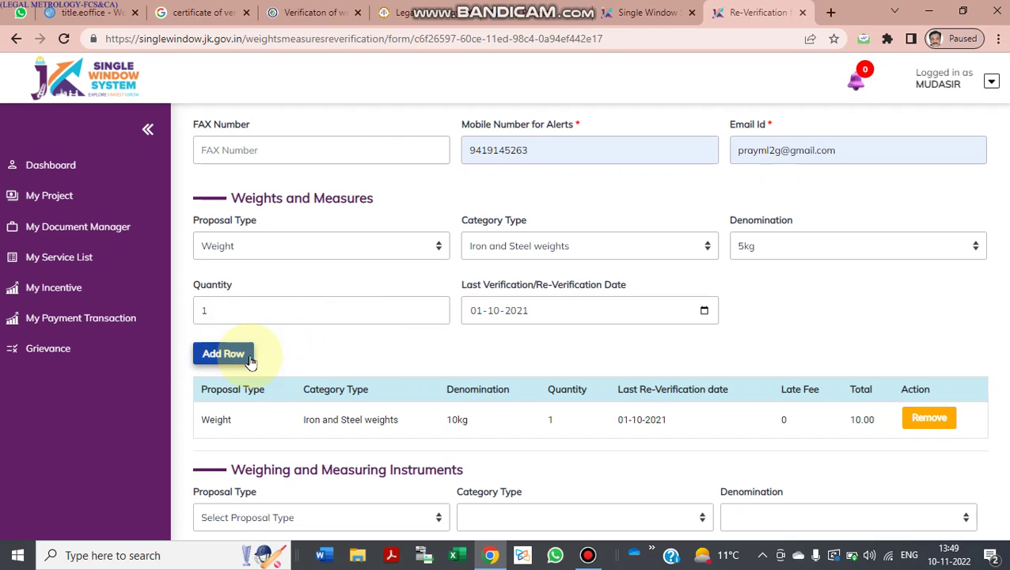
left_click(250, 360)
Step: Choose Measuring Instrument, Volumetric (Dispensing Pump with totalizer), denomination 1N
scroll(356, 382, "down", 3)
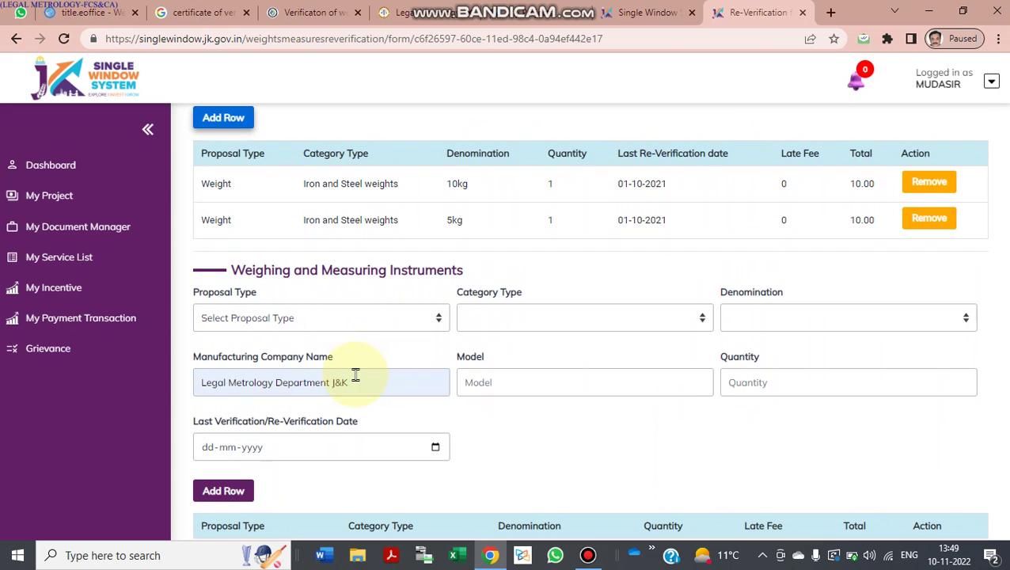
left_click(356, 328)
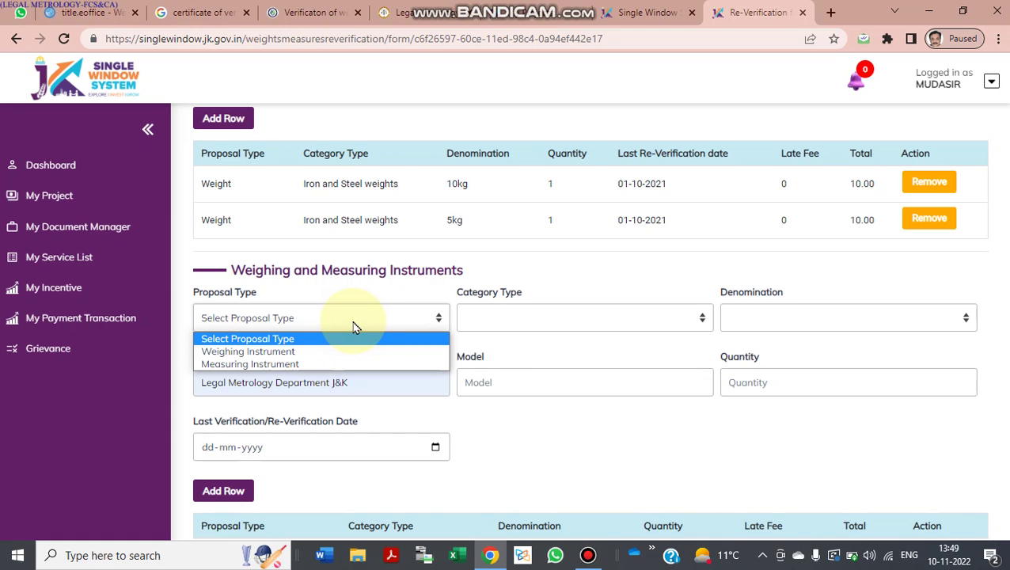
left_click(320, 365)
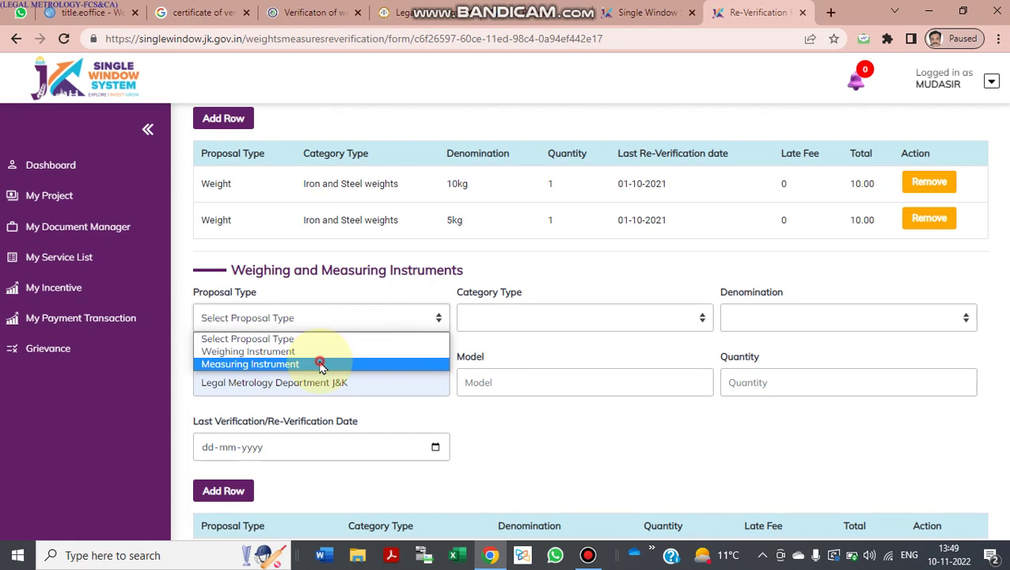
left_click(515, 322)
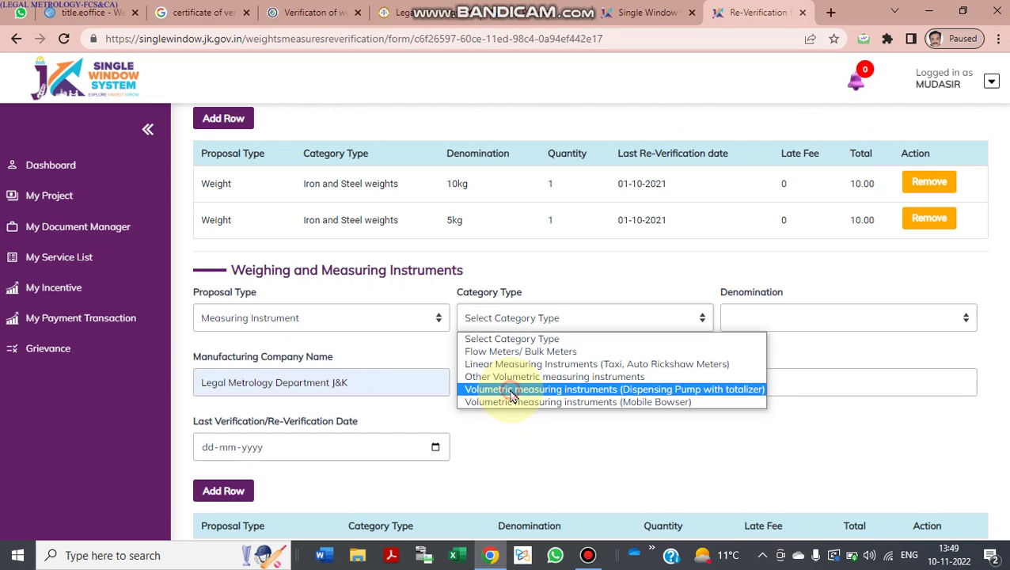
left_click(511, 390)
left_click(771, 324)
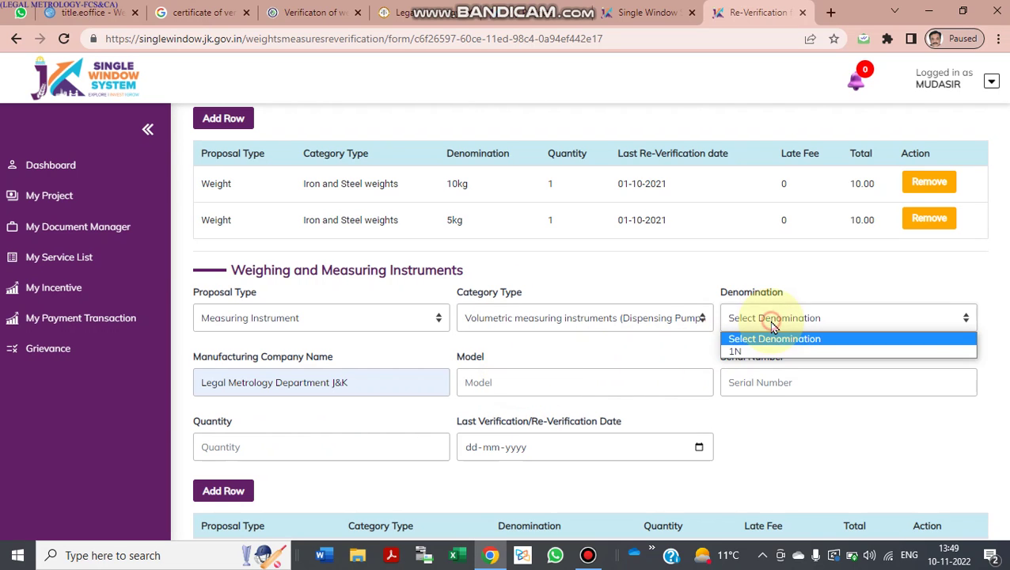
left_click(737, 351)
Step: Enter model MODEL, serial number 1, quantity 1 and verification date 01-10-2021
left_click(490, 386)
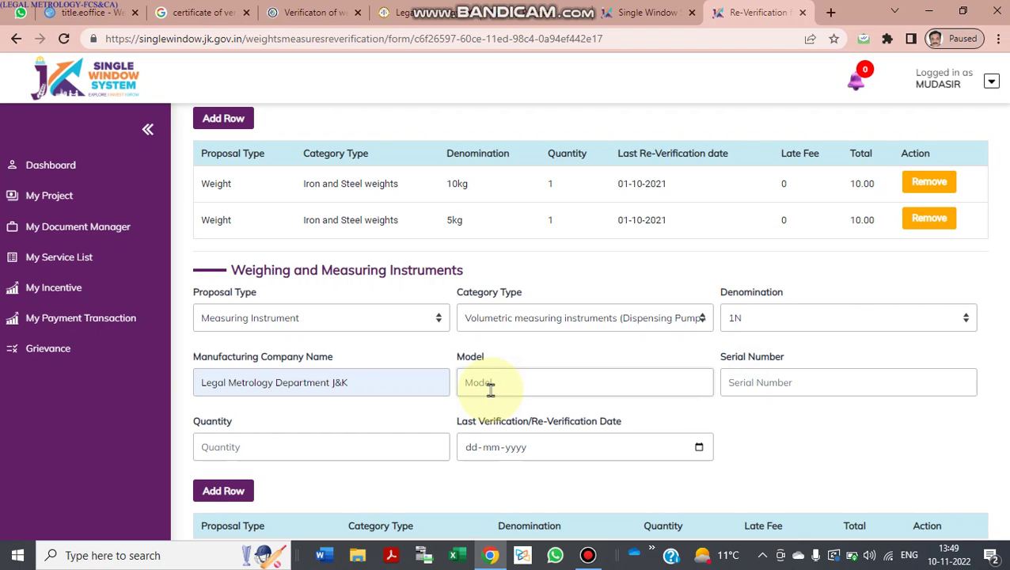
type("MODEL")
key("Tab")
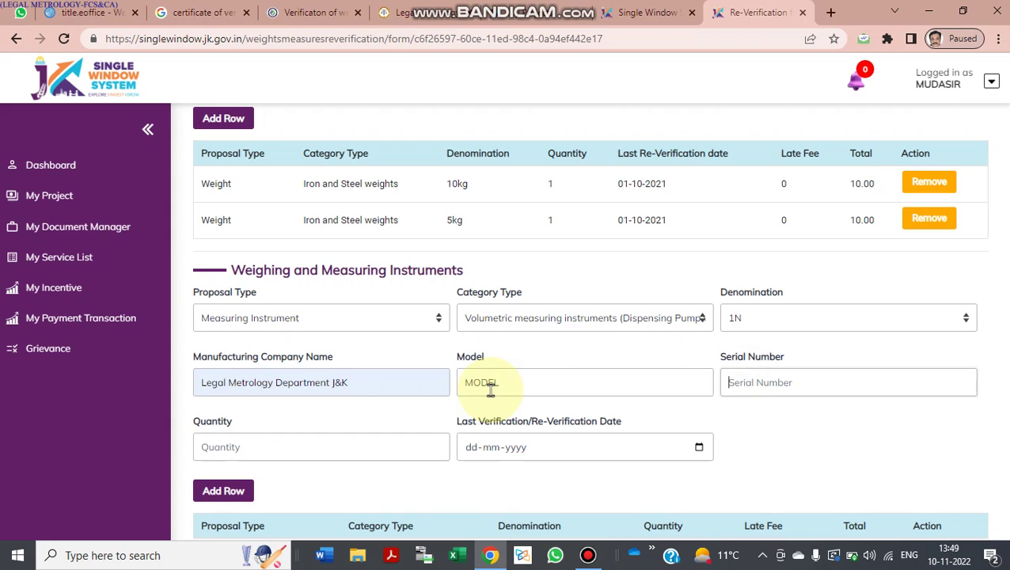
type("1")
key("Tab")
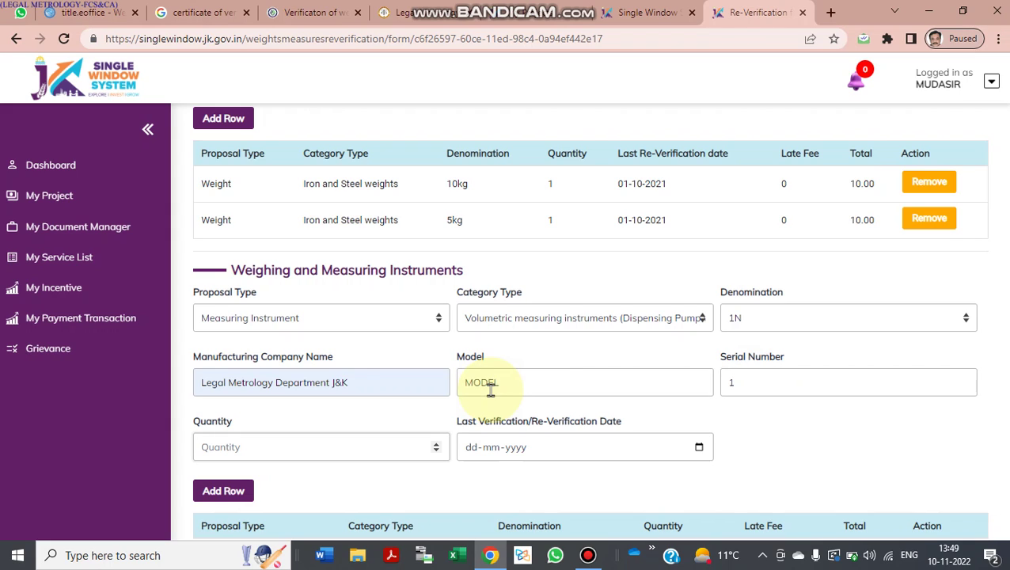
type("1")
key("Tab")
type("01102")
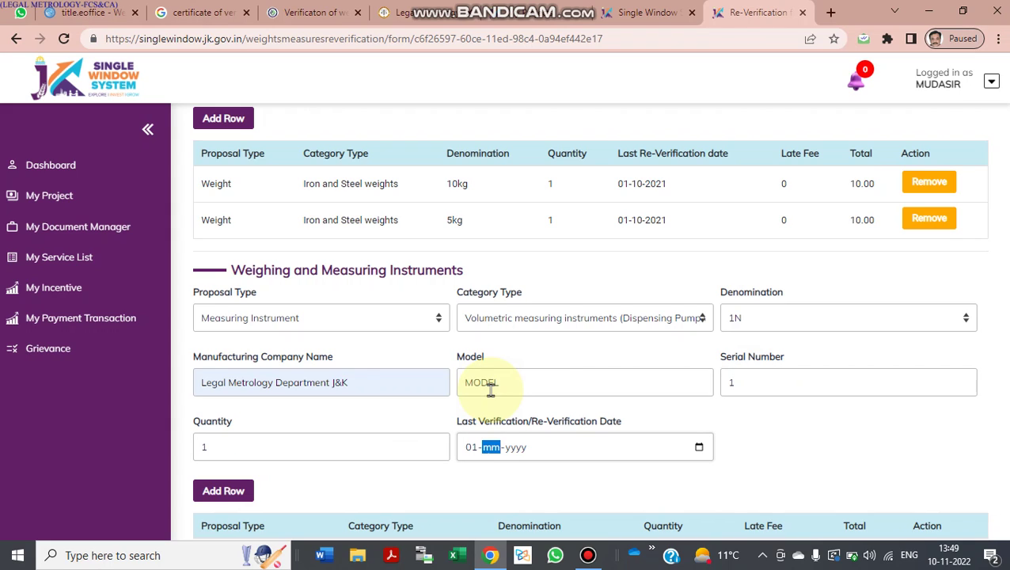
type("22")
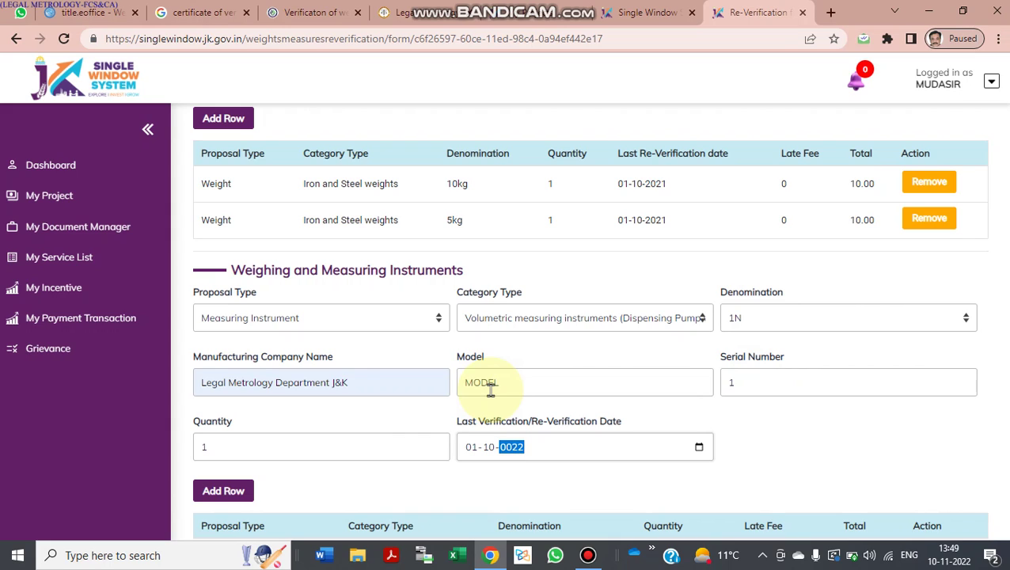
type("10")
key("BackSpace")
key("BackSpace")
type("0-2021")
scroll(487, 418, "down", 1)
Step: Add the dispensing pump row and review the form down to the 770 total fee
left_click(228, 438)
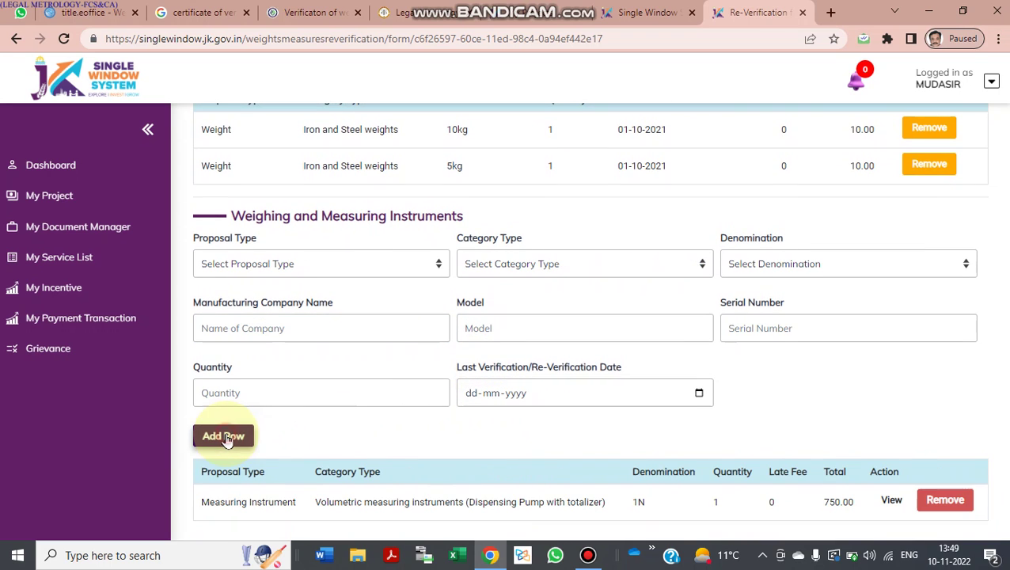
scroll(402, 380, "down", 2)
scroll(402, 383, "down", 3)
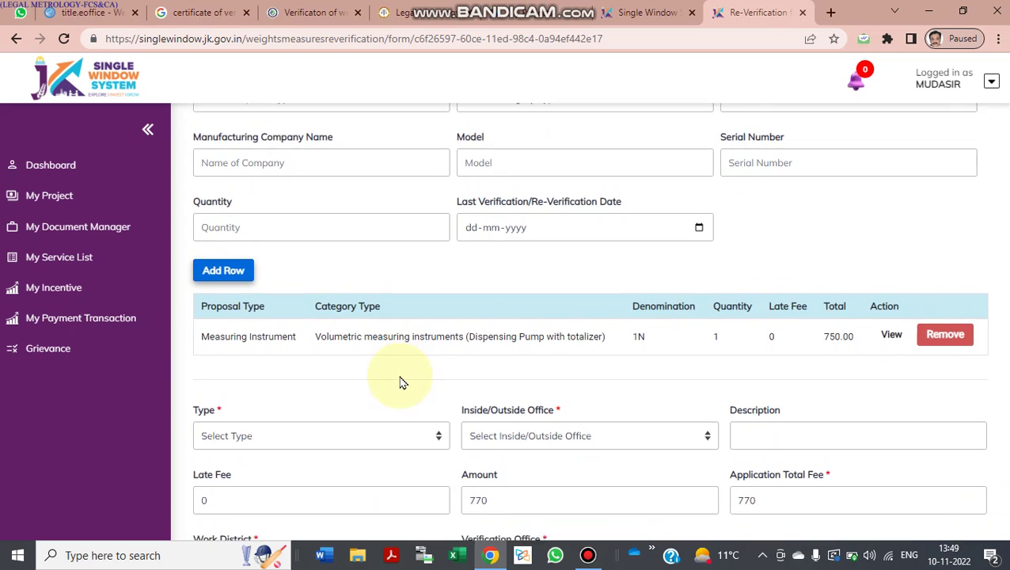
scroll(400, 380, "down", 1)
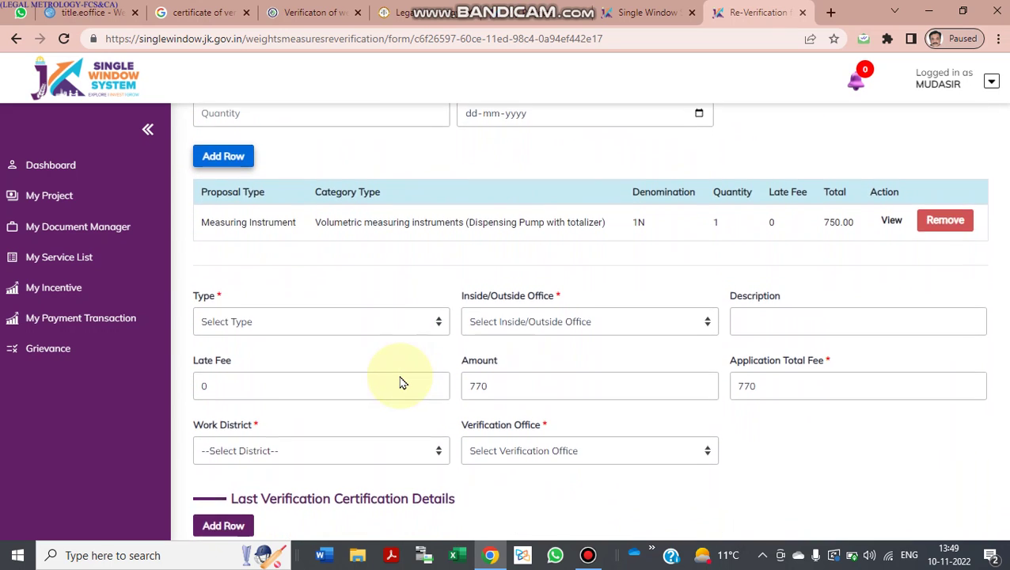
scroll(388, 372, "down", 1)
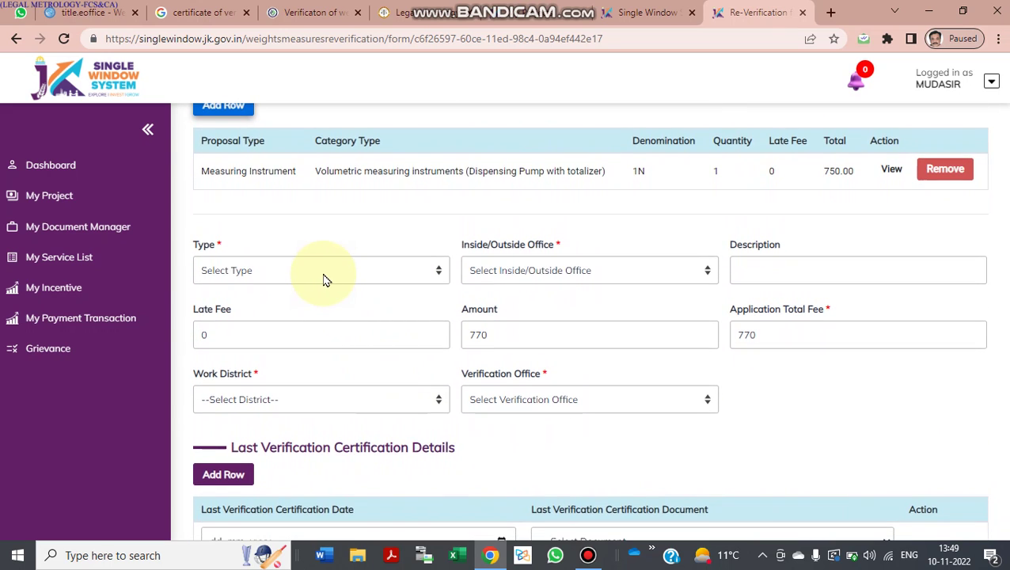
scroll(323, 280, "up", 4)
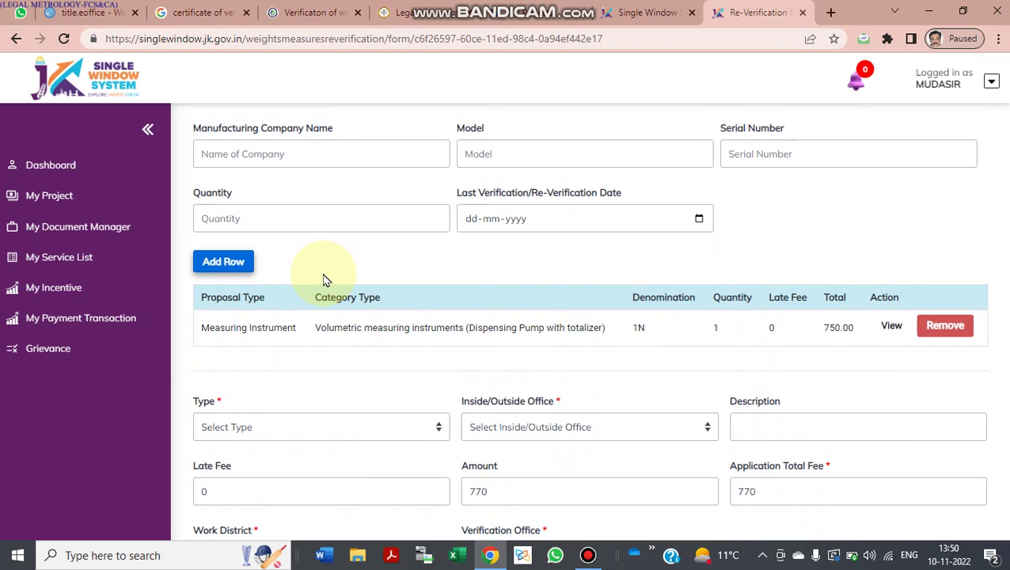
scroll(323, 279, "up", 15)
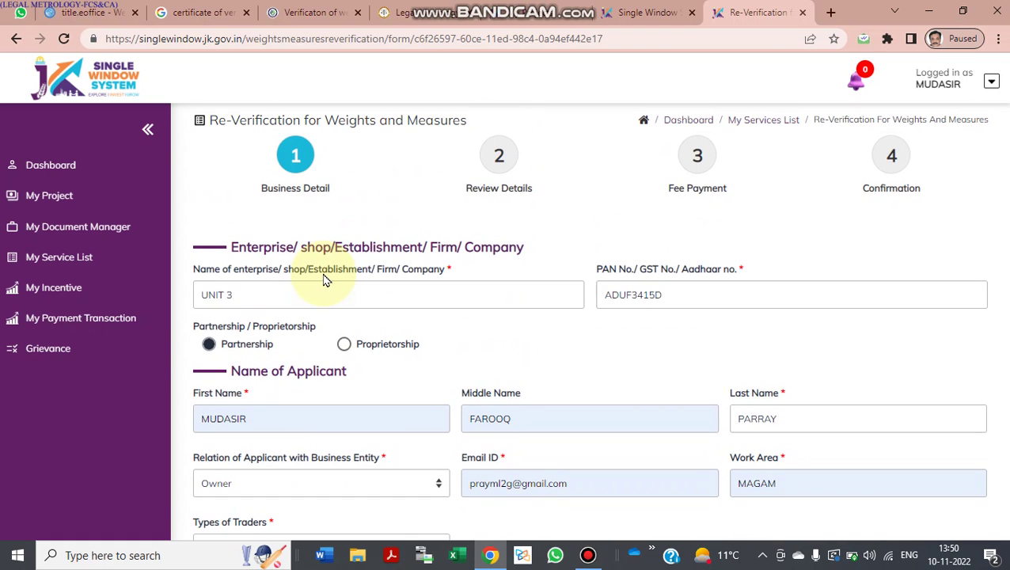
scroll(323, 279, "down", 6)
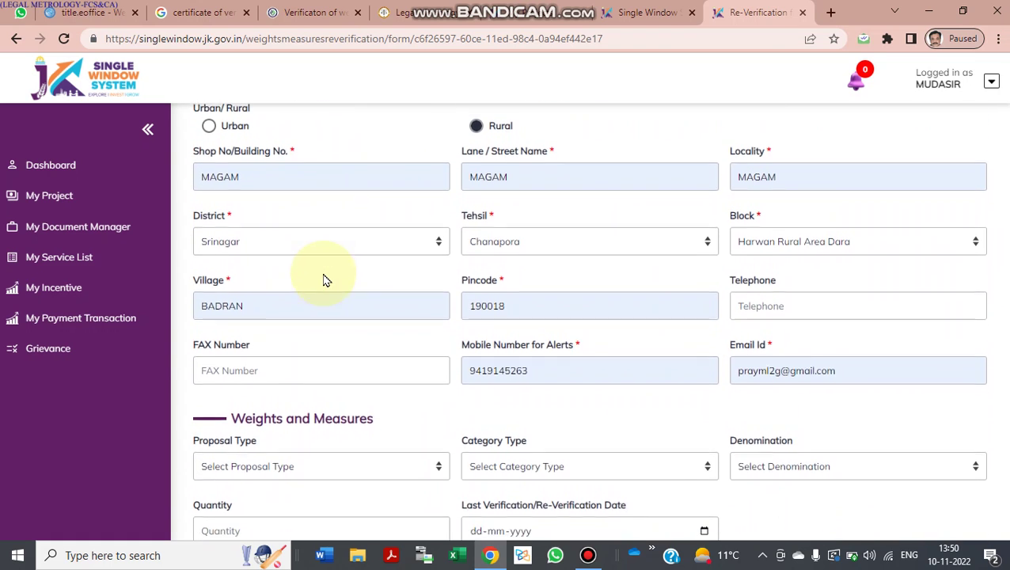
scroll(324, 279, "down", 5)
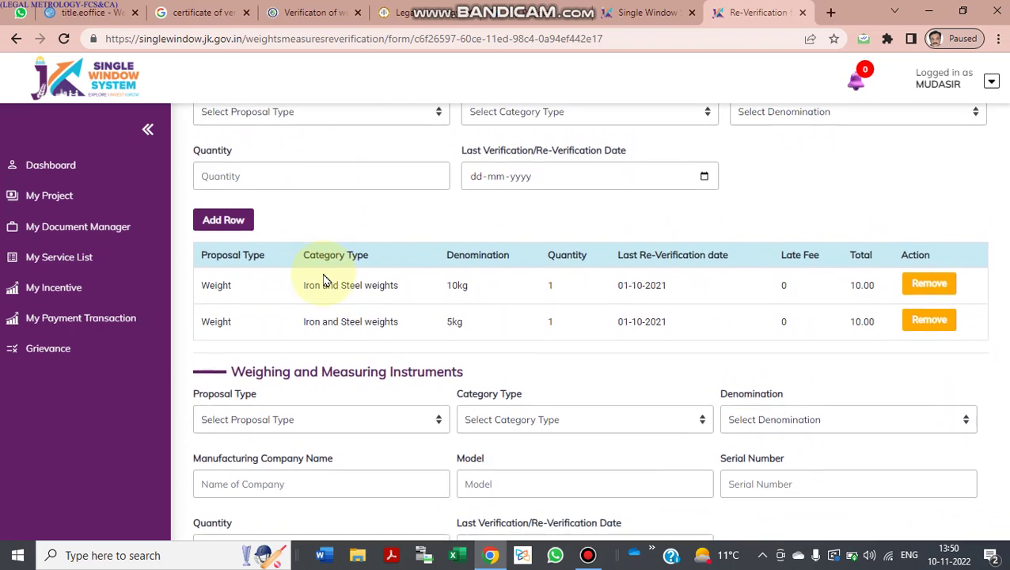
scroll(323, 280, "down", 2)
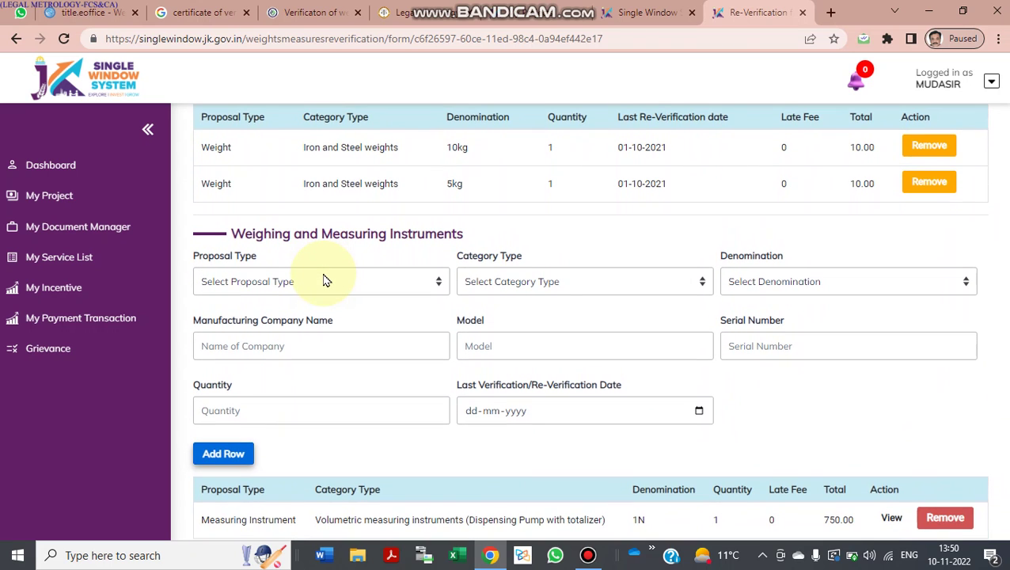
scroll(313, 297, "down", 3)
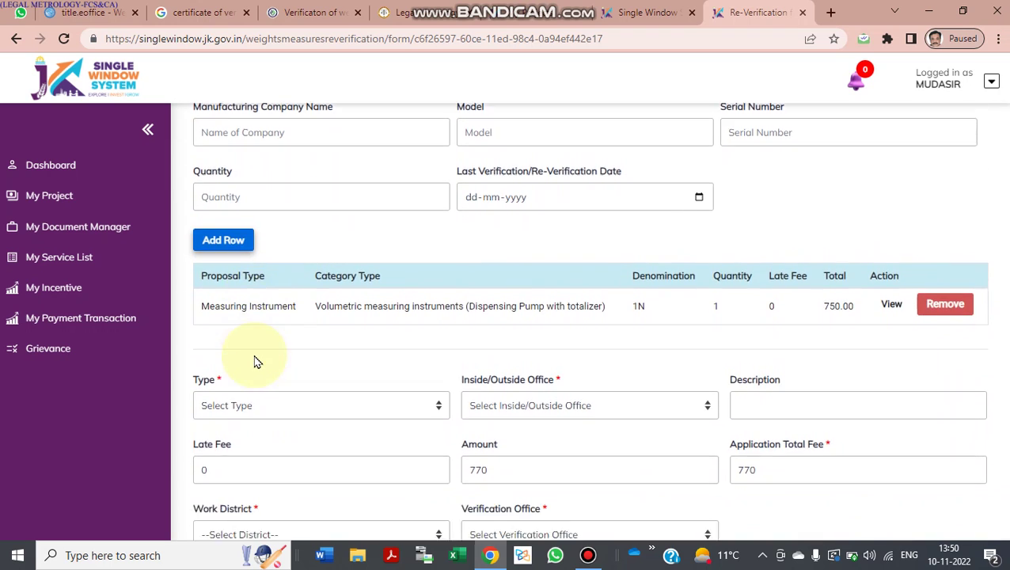
scroll(255, 362, "down", 1)
left_click(279, 332)
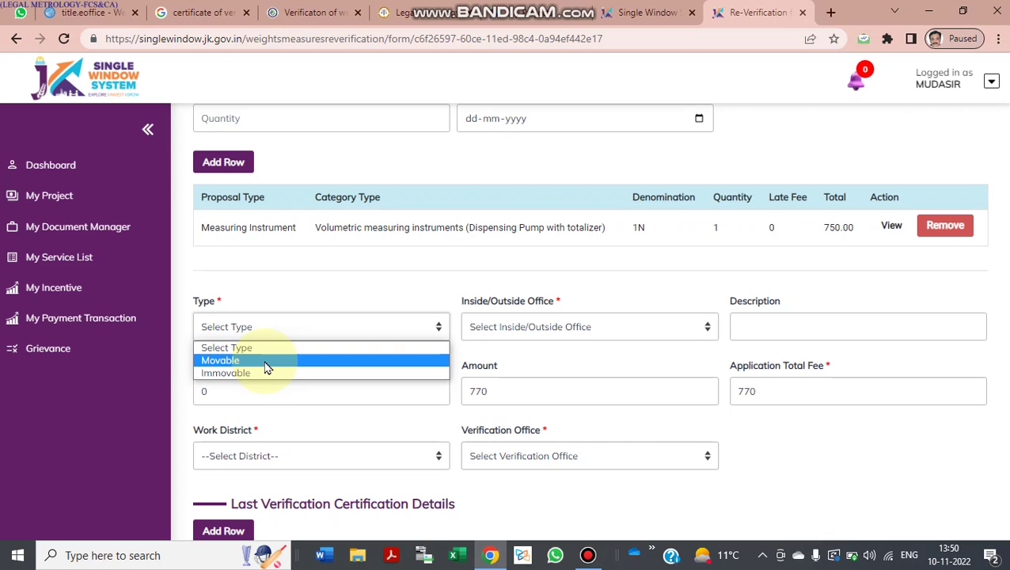
Step: Set Type to Movable and Inside/Outside Office to At office premises
left_click(267, 367)
left_click(519, 333)
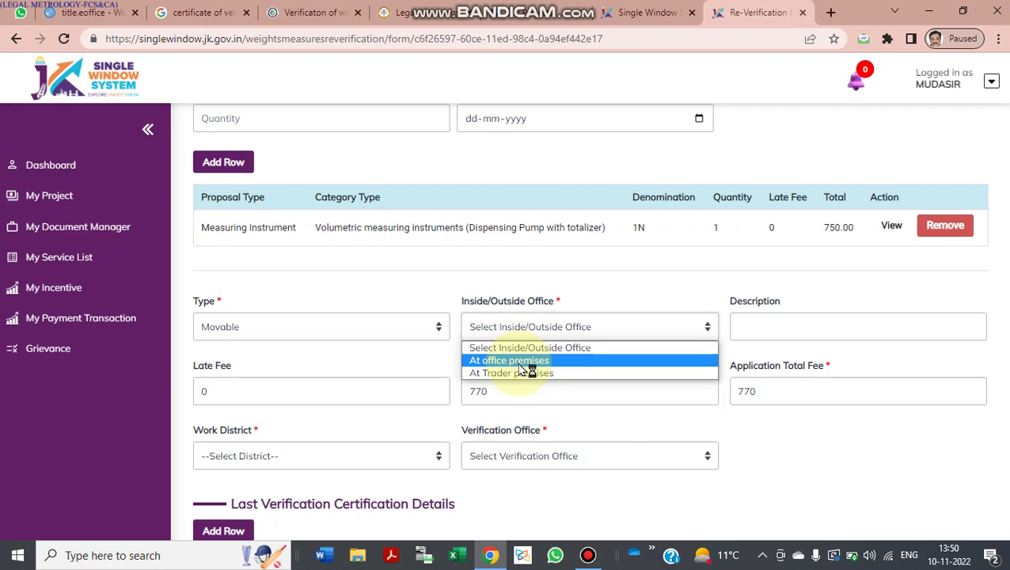
left_click(523, 361)
Step: Enter the description 'CAST IRON WEIGH SET 10 KG'
left_click(771, 324)
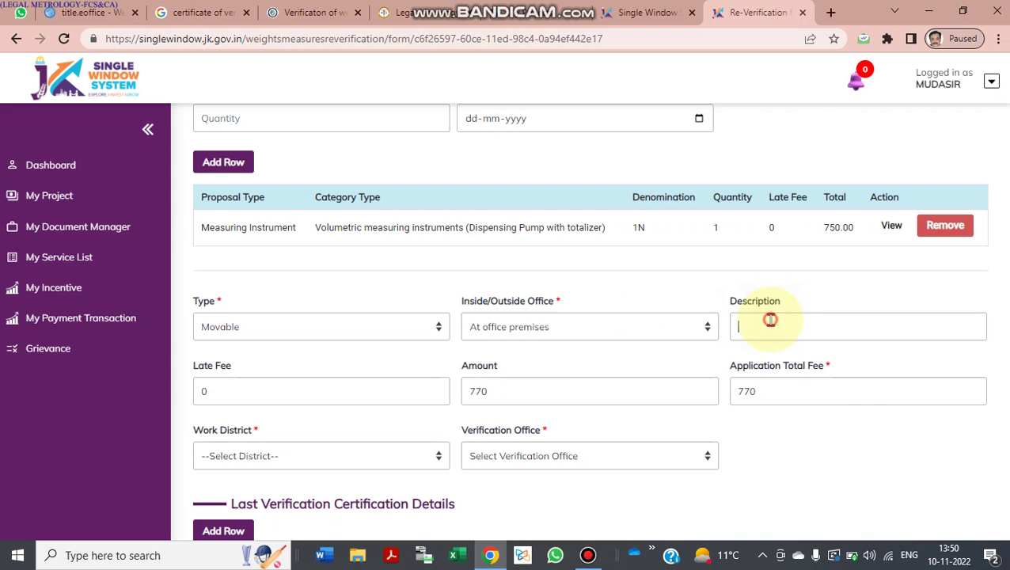
scroll(770, 321, "down", 1)
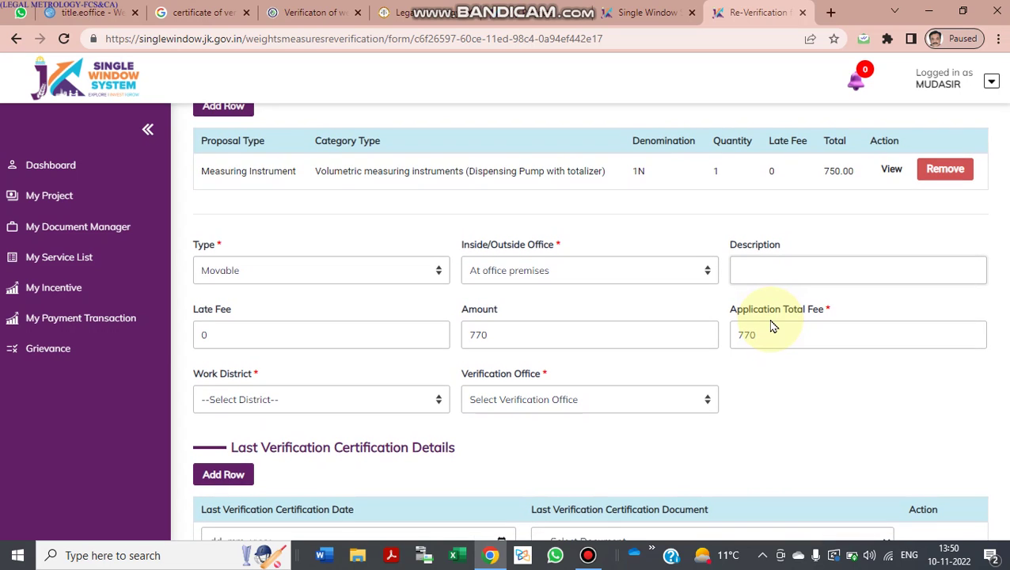
left_click(763, 271)
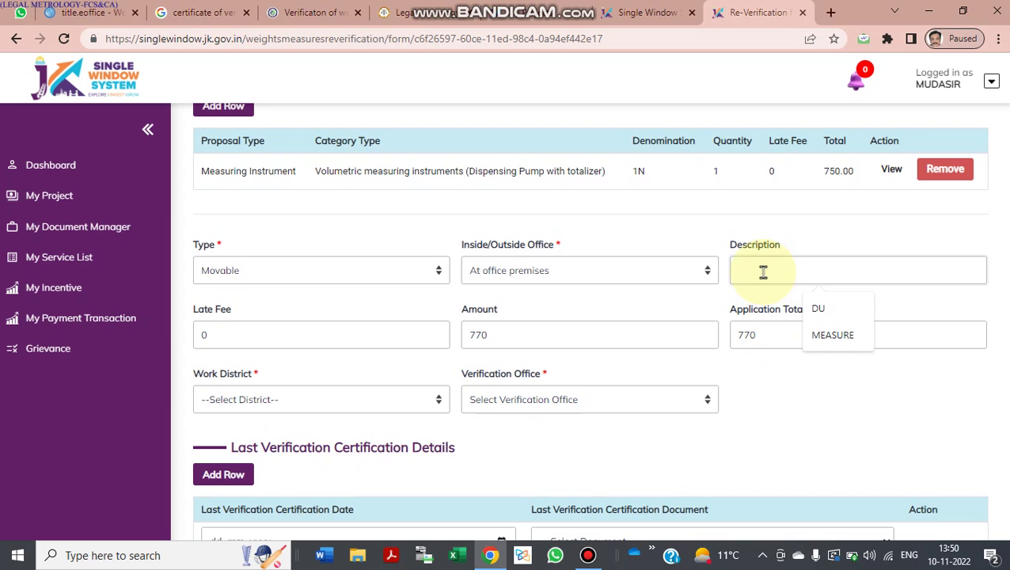
scroll(763, 272, "up", 1)
type("C")
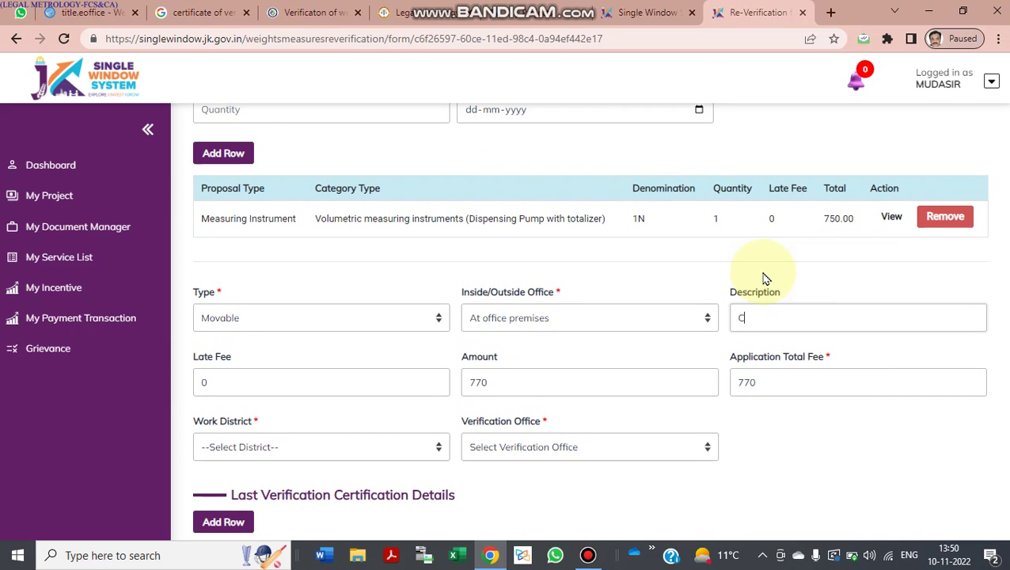
type("AST IRON WEIGH SET")
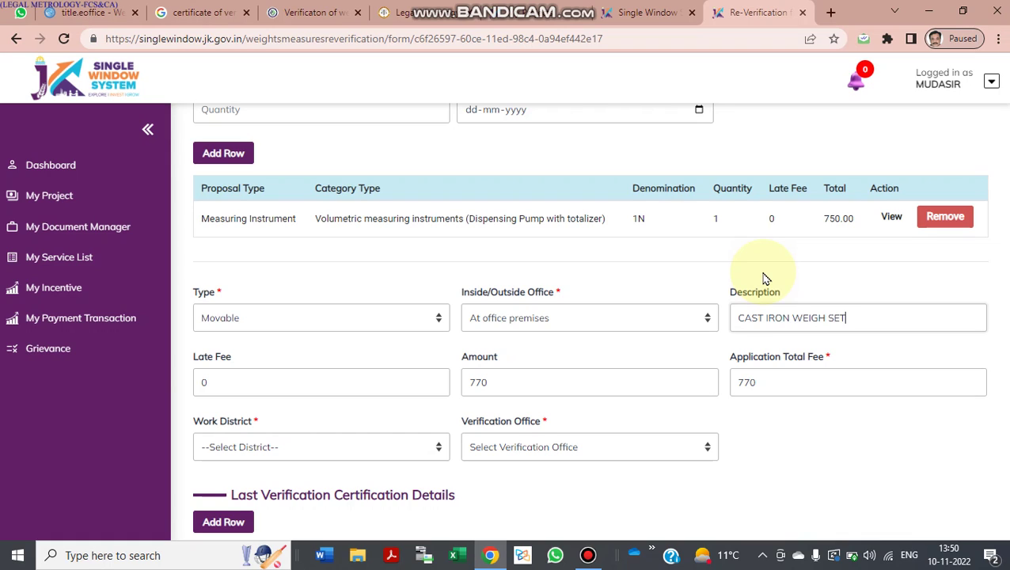
type("10 KG")
Step: Choose Srinagar from the Work District list
scroll(526, 354, "down", 1)
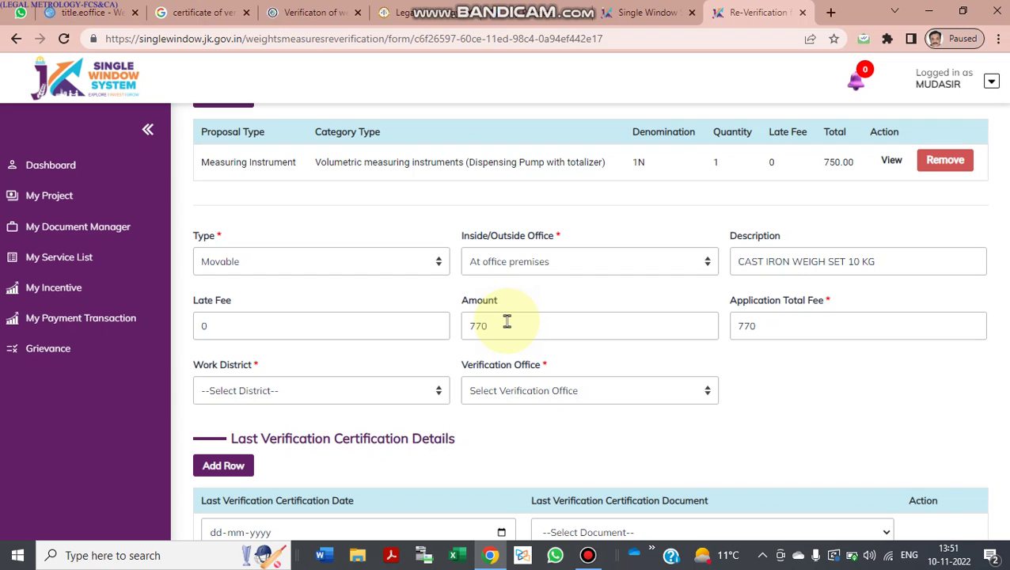
scroll(506, 321, "up", 1)
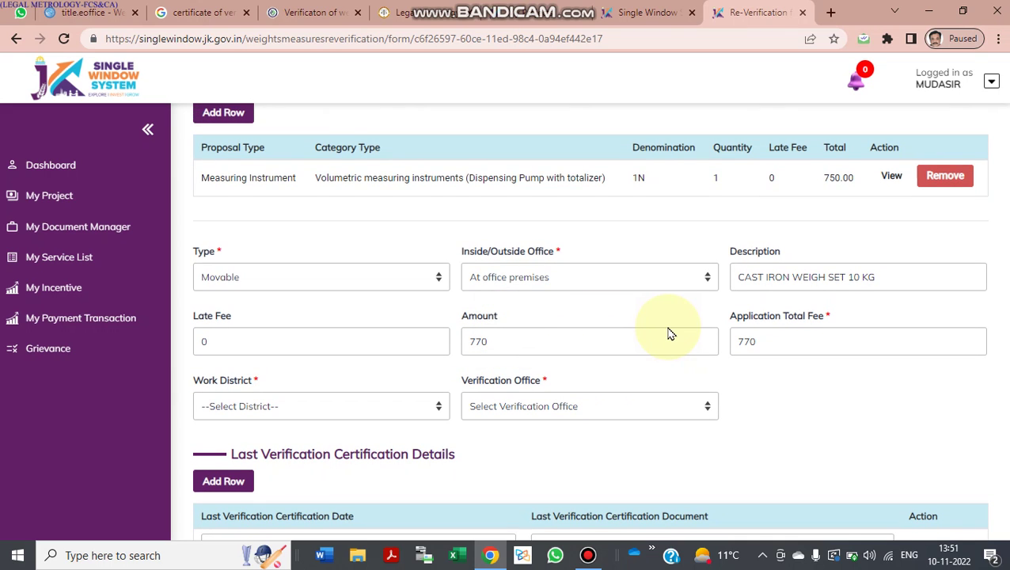
scroll(670, 333, "down", 1)
scroll(541, 244, "up", 1)
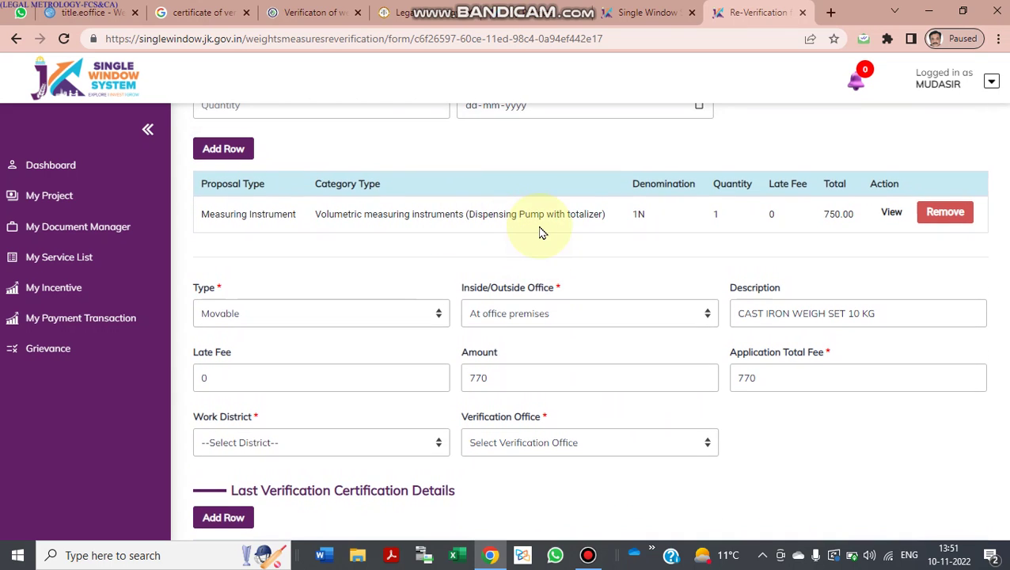
scroll(541, 232, "down", 3)
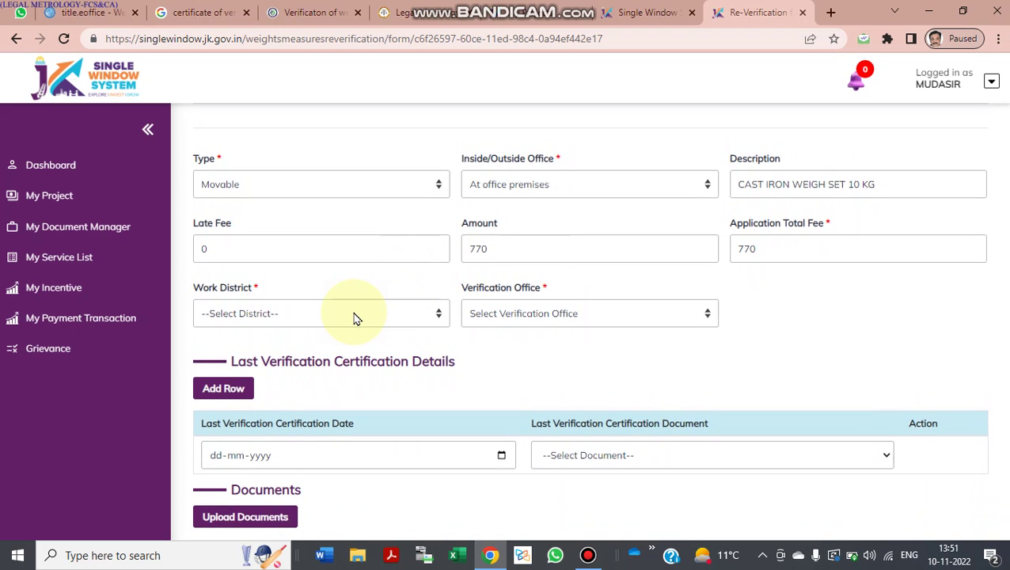
scroll(354, 318, "down", 1)
left_click(334, 293)
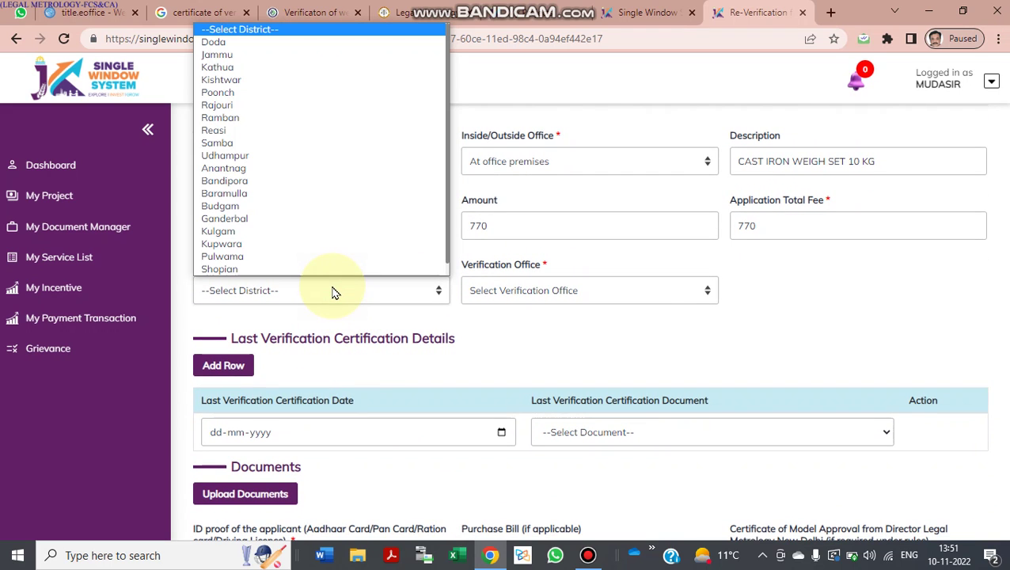
key("s")
key("r")
key("Return")
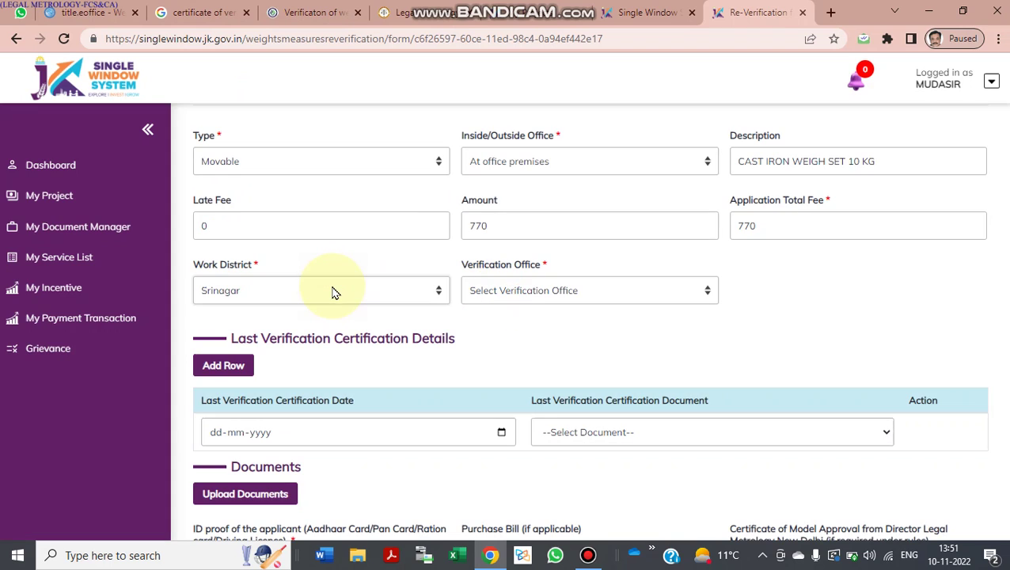
left_click(526, 293)
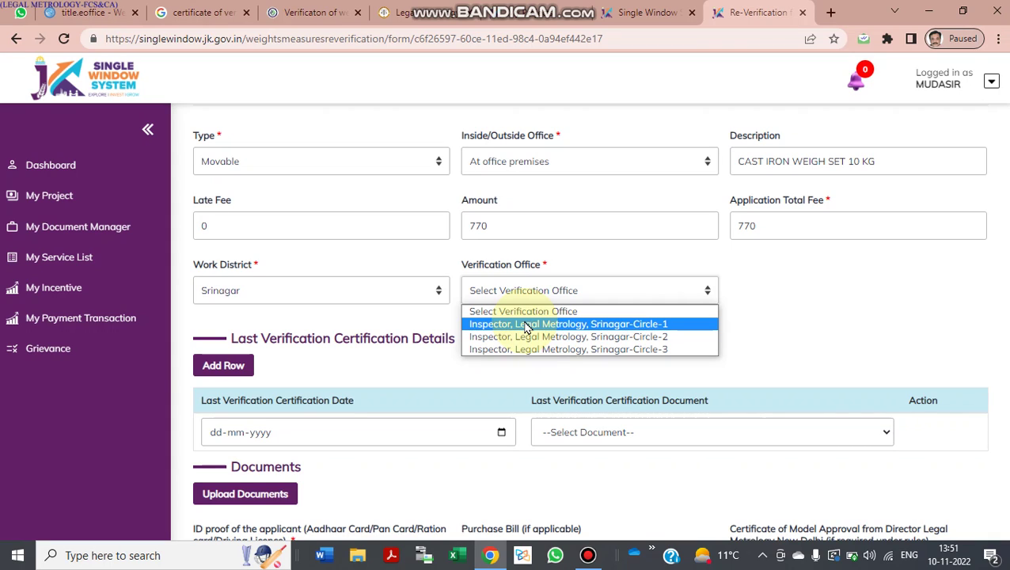
Step: Select 'Inspector, Legal Metrology, Srinagar-Circle-1' as the verification office
left_click(527, 326)
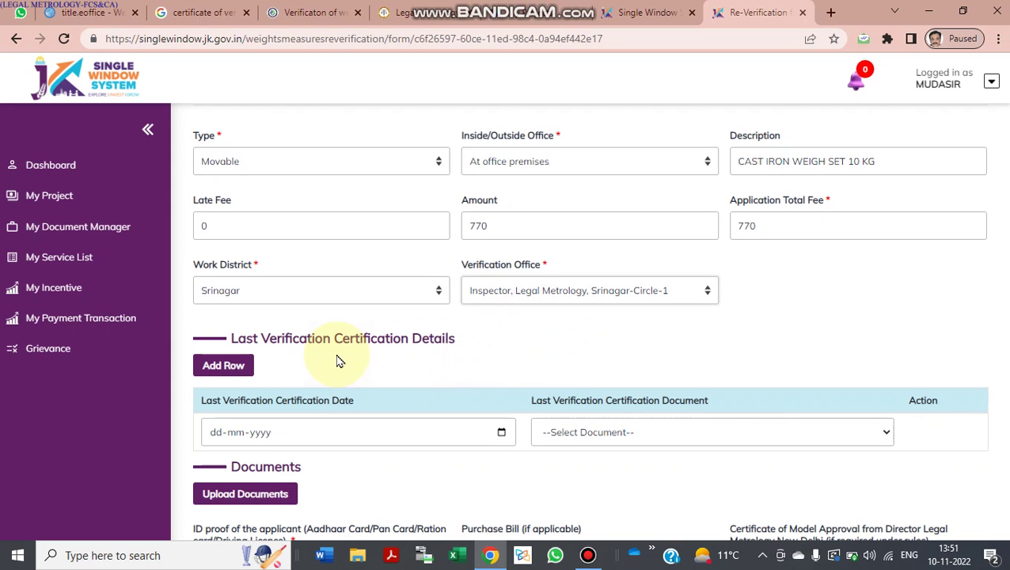
scroll(338, 360, "down", 1)
scroll(338, 361, "down", 2)
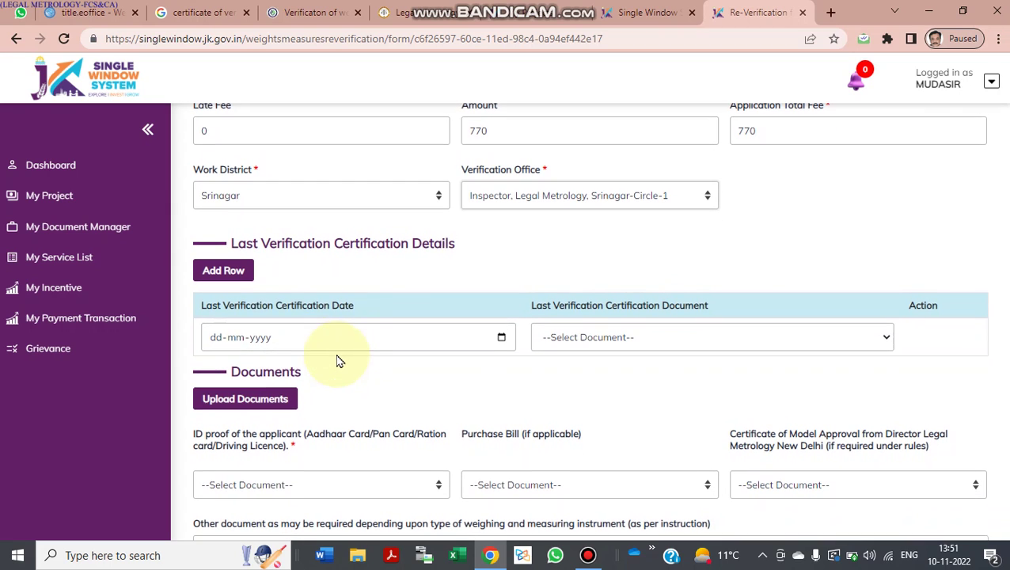
Step: Enter certificate date 01-10-2021 and select the dumy certification document
left_click(218, 343)
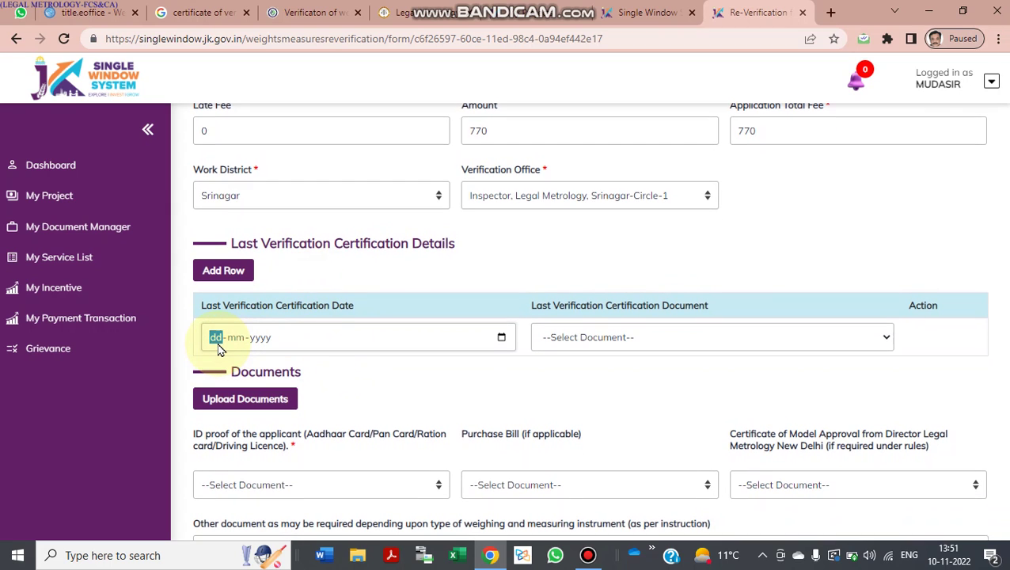
type("01-10-22")
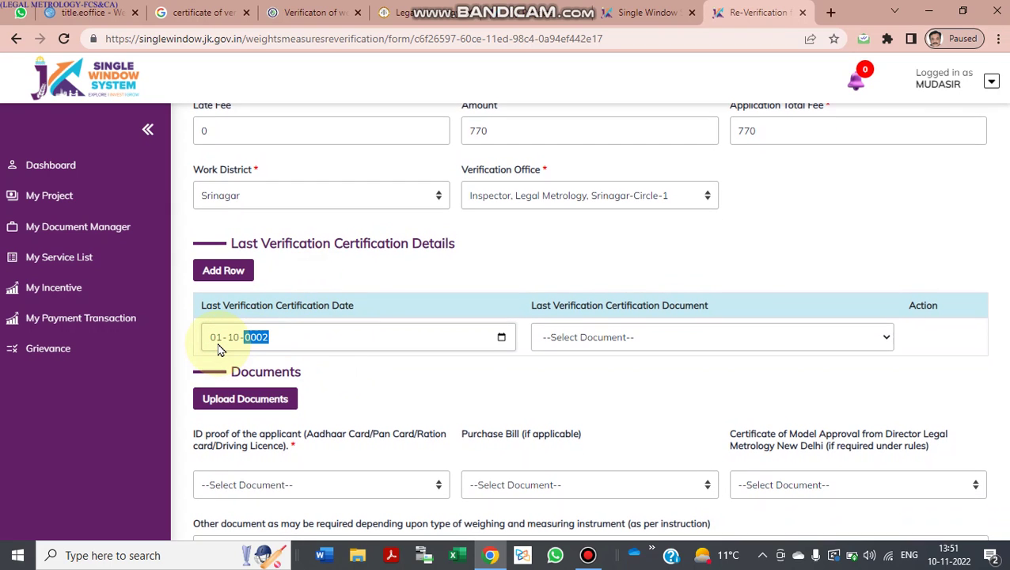
type("22")
key("BackSpace")
type("2021")
left_click(568, 337)
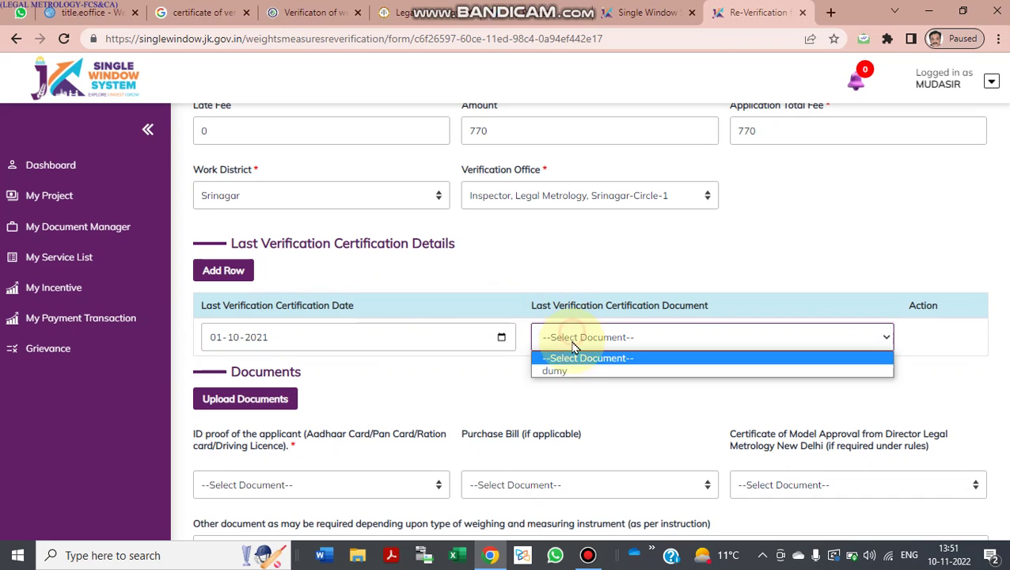
left_click(568, 372)
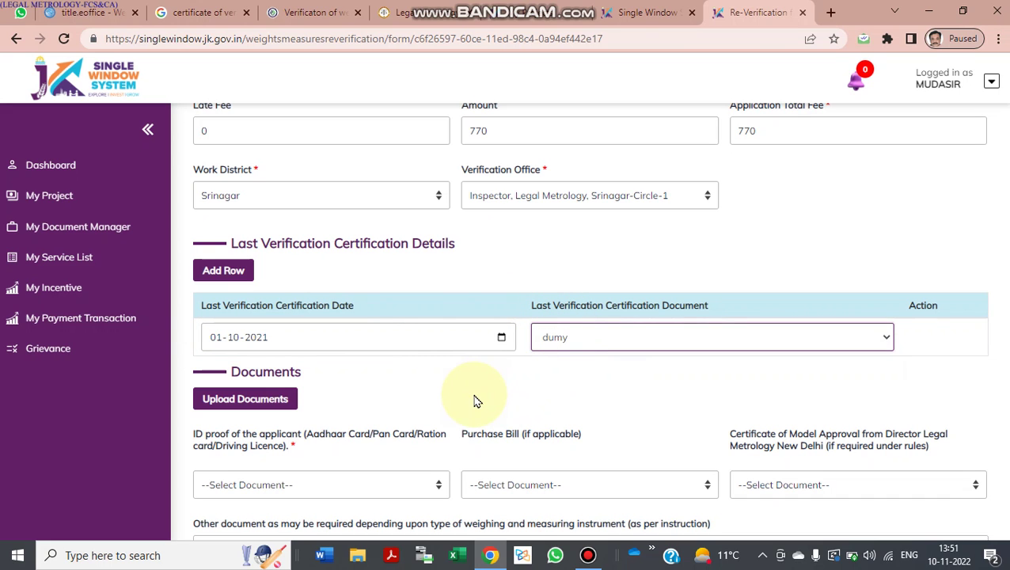
scroll(394, 399, "up", 1)
scroll(394, 399, "down", 3)
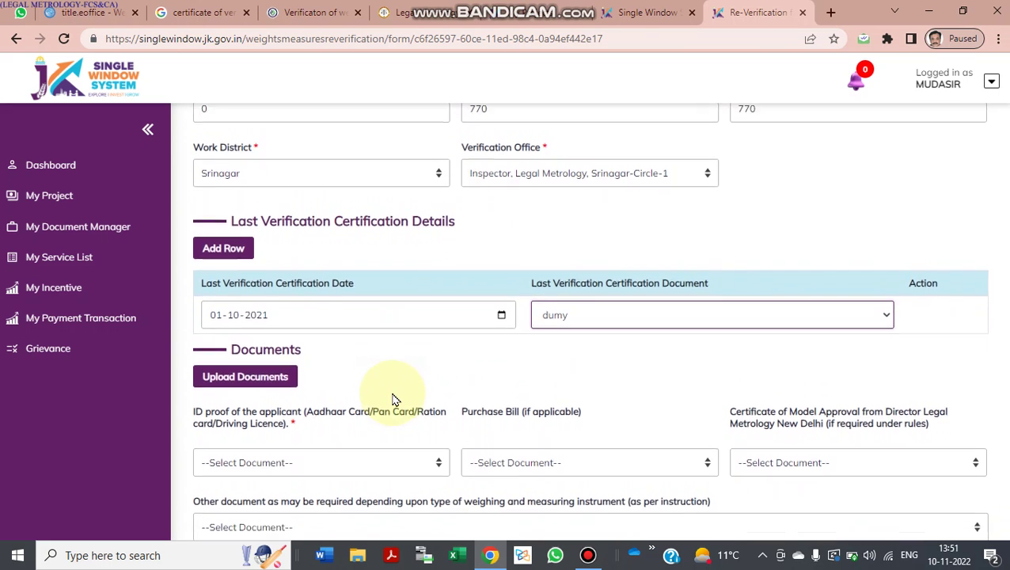
scroll(392, 396, "up", 3)
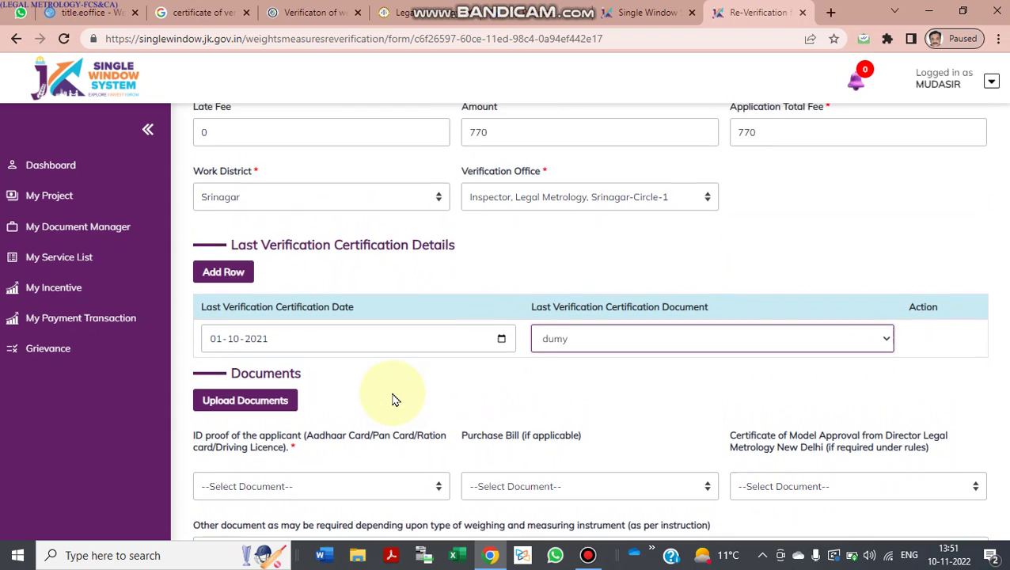
Step: Add a second row under Last Verification Certification Details
left_click(227, 279)
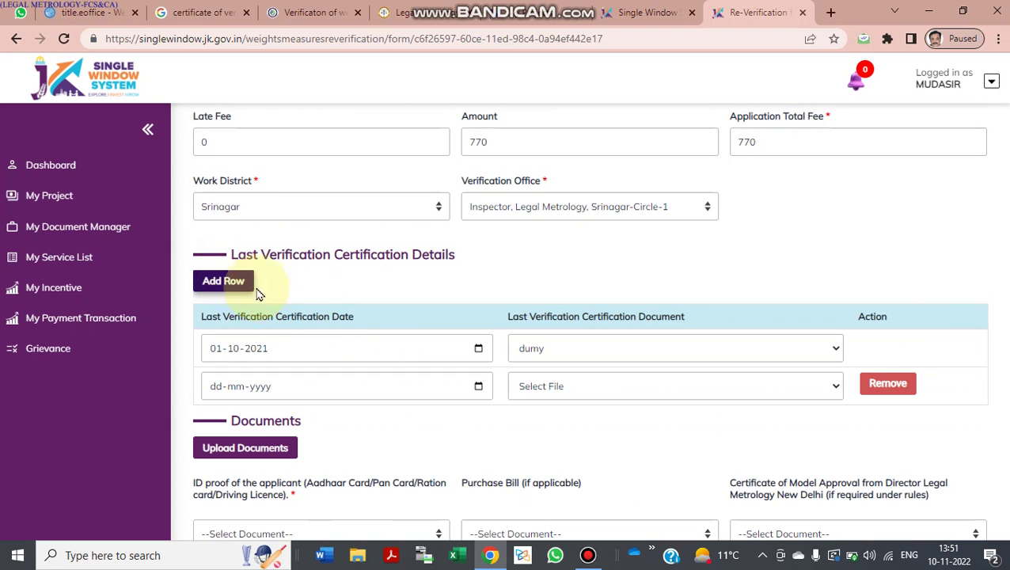
scroll(310, 342, "up", 3)
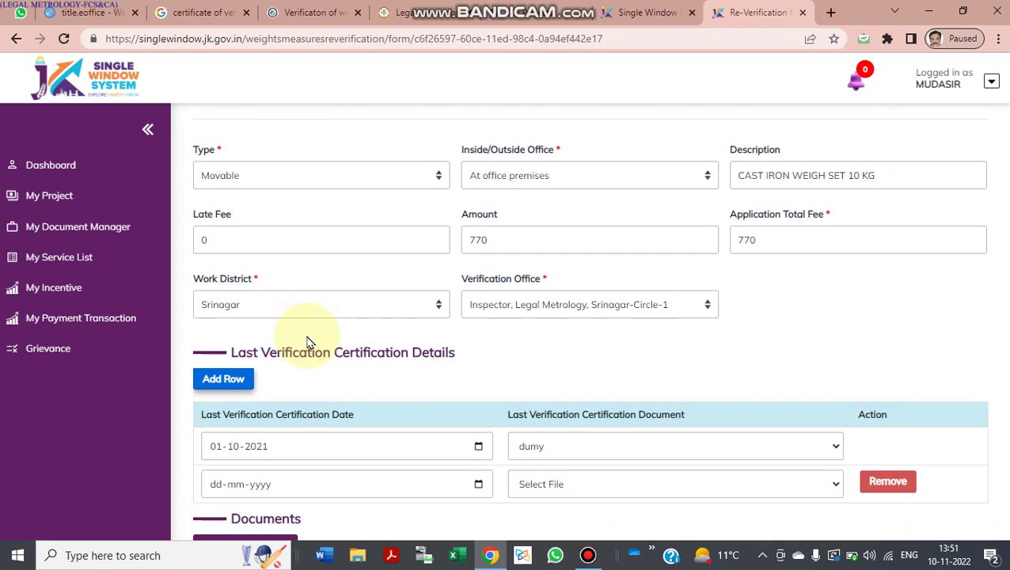
scroll(309, 342, "down", 1)
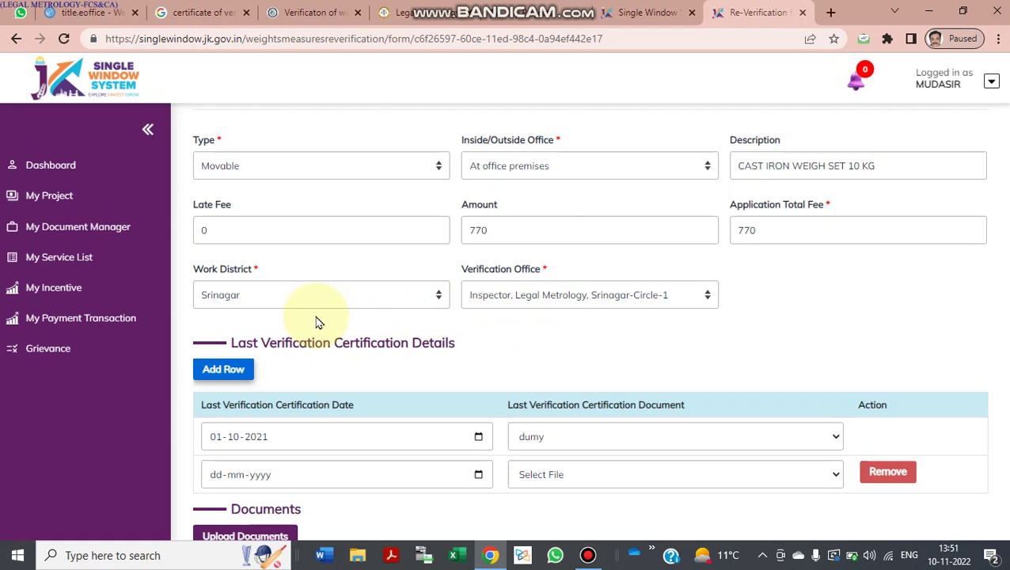
scroll(315, 322, "up", 1)
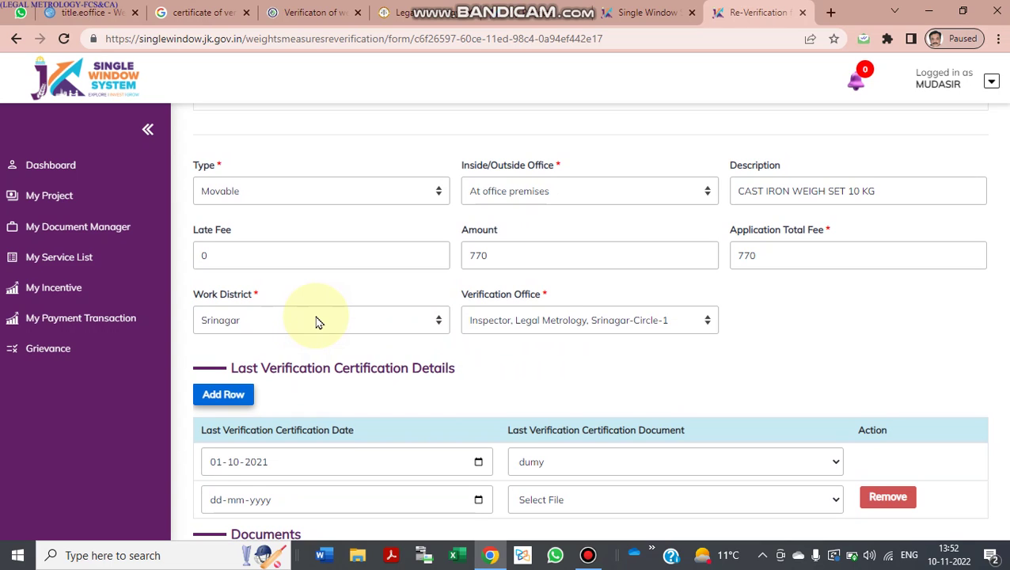
Step: Reconfirm At office premises, then scroll to the bottom of the form
left_click(543, 194)
left_click(526, 225)
scroll(509, 238, "down", 1)
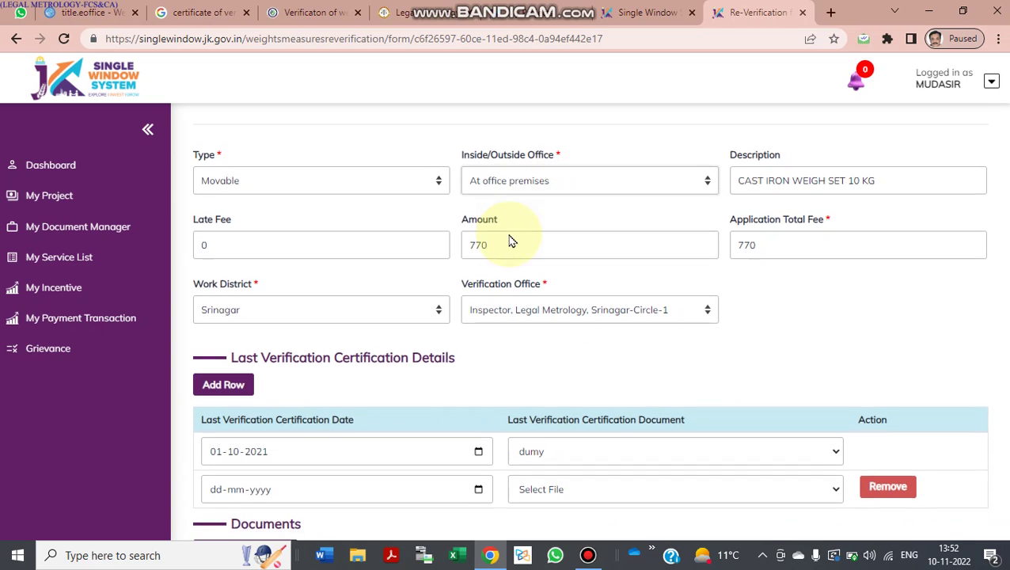
scroll(509, 235, "down", 1)
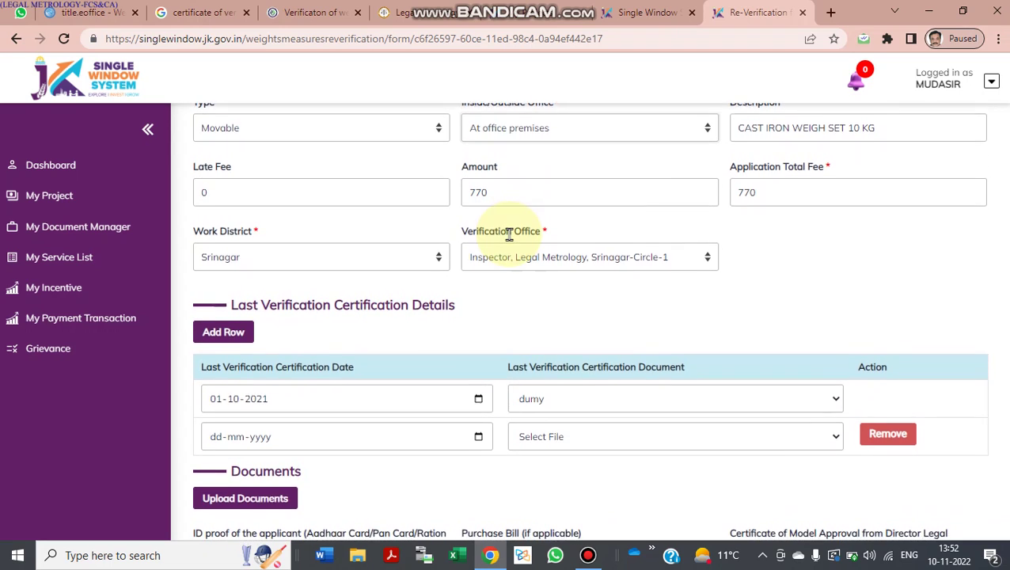
scroll(509, 234, "up", 5)
scroll(509, 235, "up", 8)
scroll(510, 238, "down", 6)
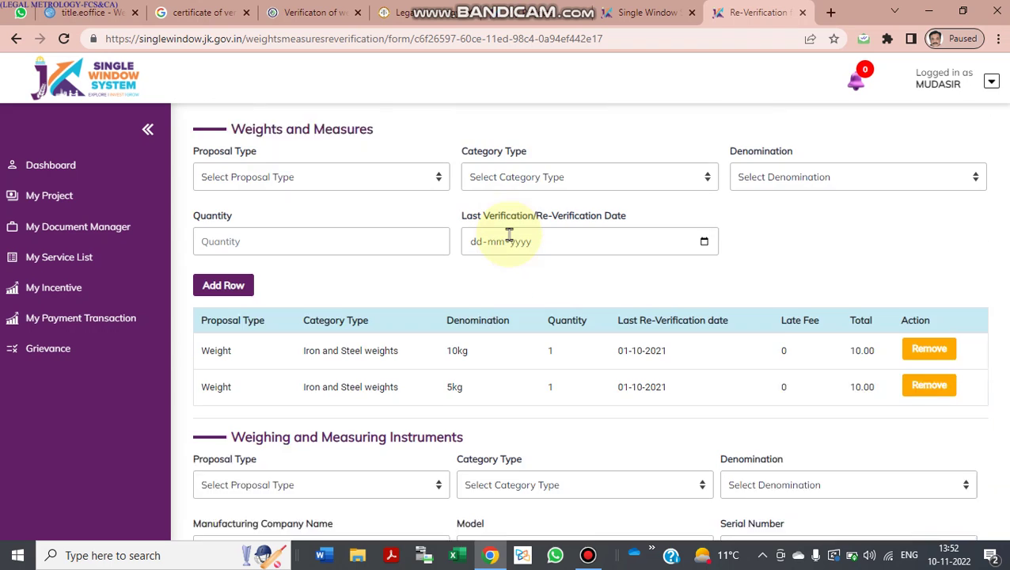
scroll(510, 240, "down", 3)
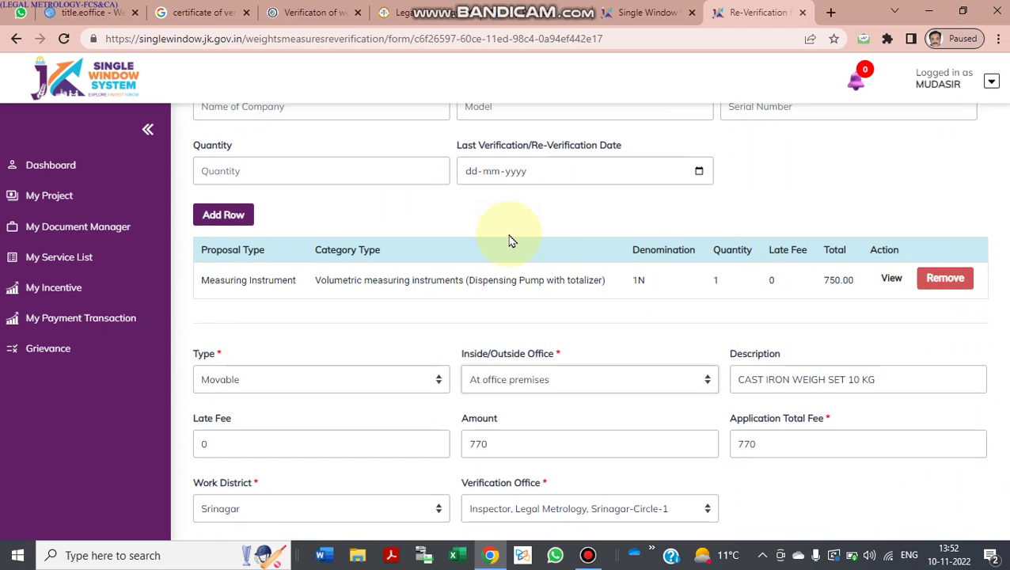
scroll(510, 240, "down", 1)
scroll(511, 240, "down", 5)
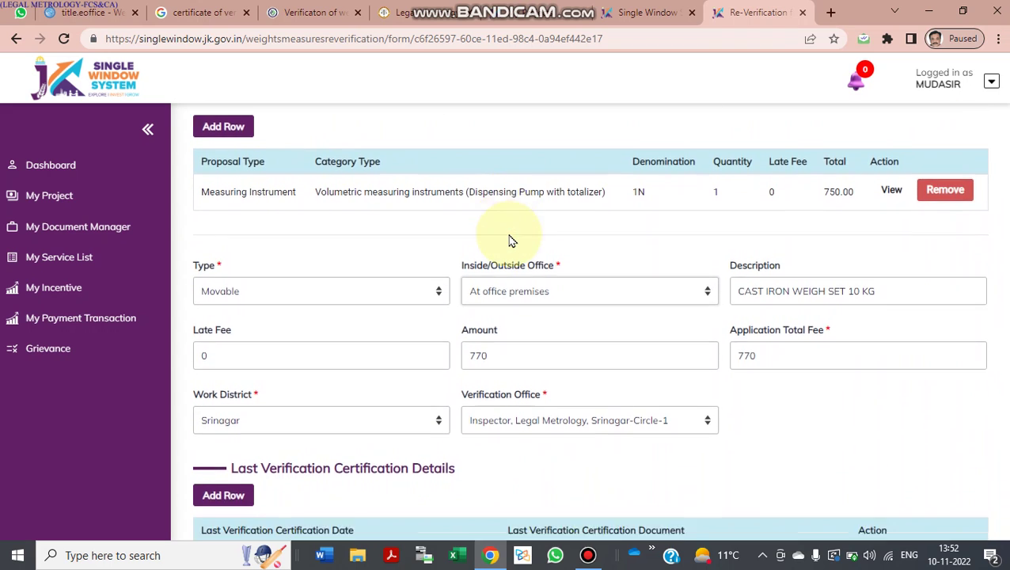
scroll(511, 240, "down", 1)
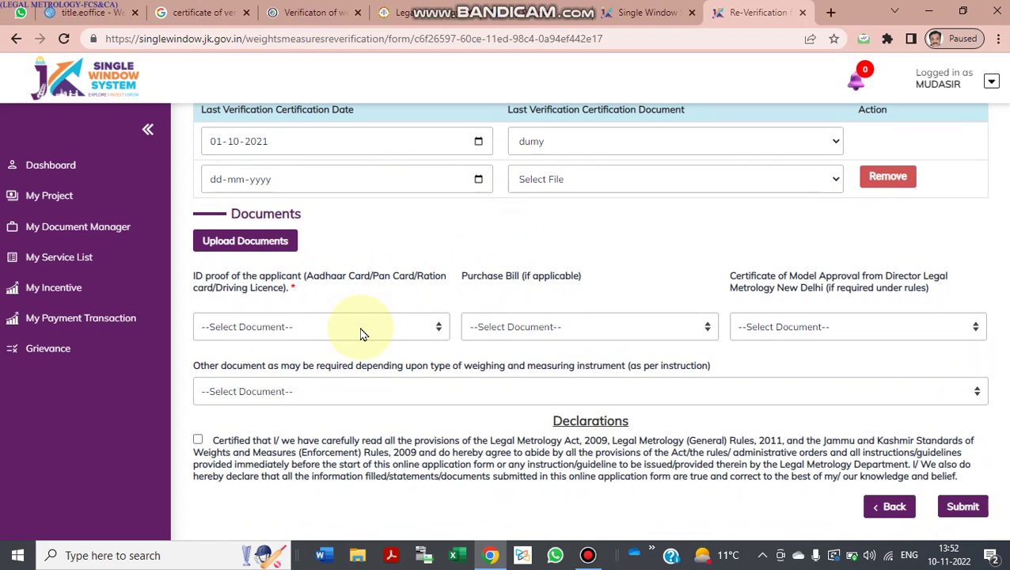
Step: Set the ID proof, Purchase Bill, Model Approval certificate and other document fields to dumy
left_click(316, 327)
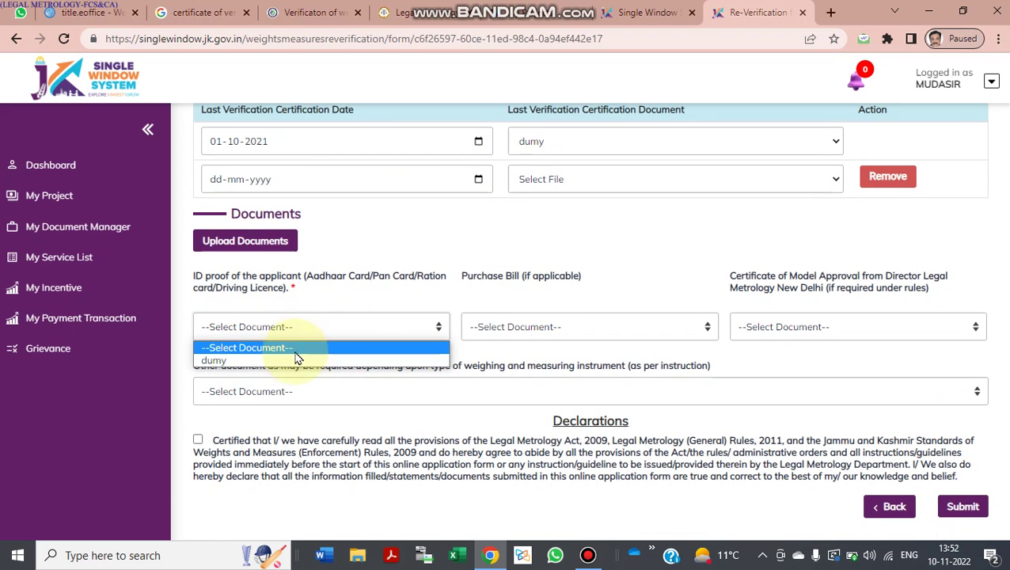
left_click(290, 365)
left_click(481, 331)
left_click(493, 365)
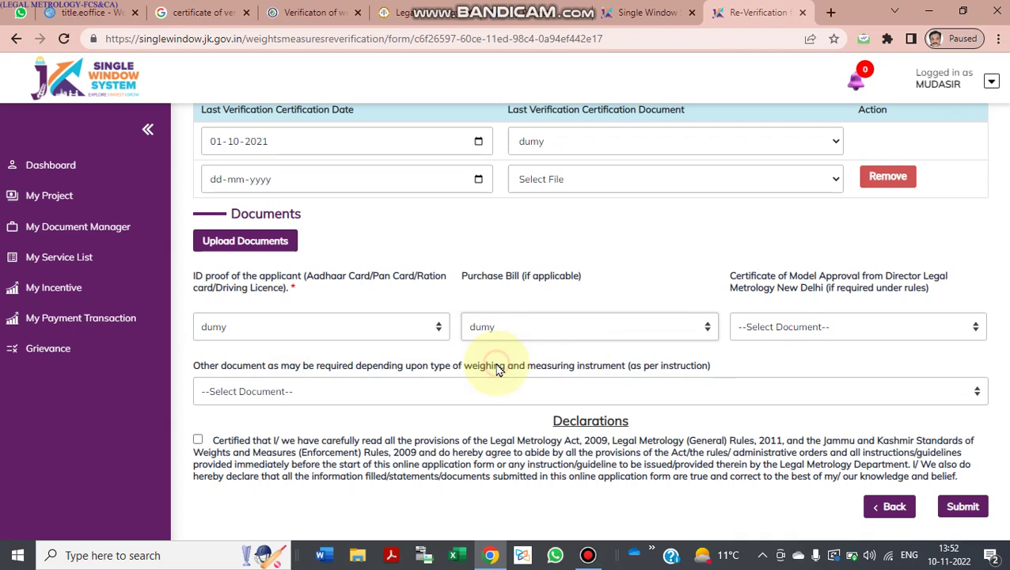
left_click(782, 333)
left_click(778, 361)
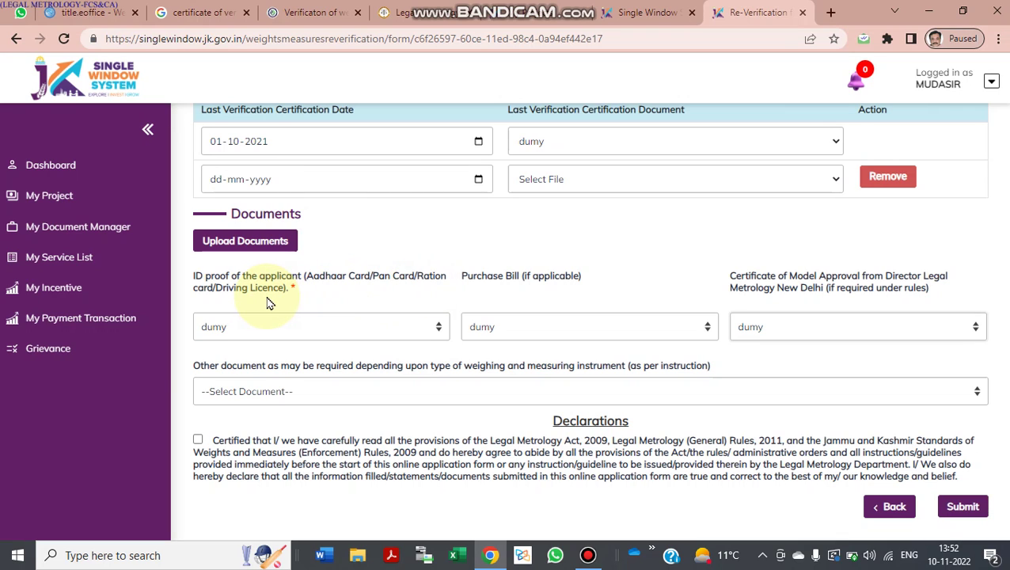
left_click(264, 393)
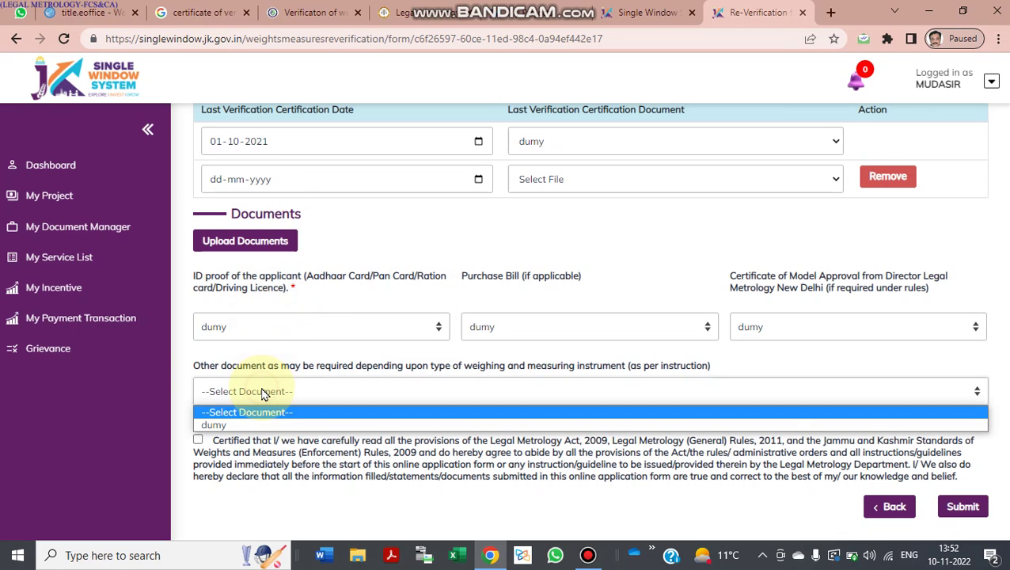
left_click(252, 425)
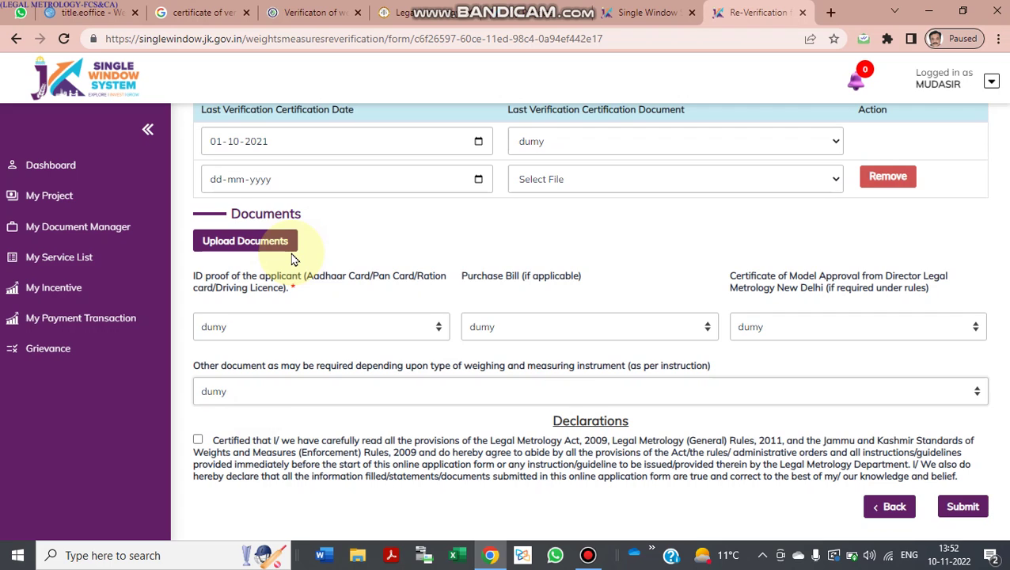
Step: Accept the declaration, remove the empty second certification row, and submit the application
scroll(293, 257, "up", 1)
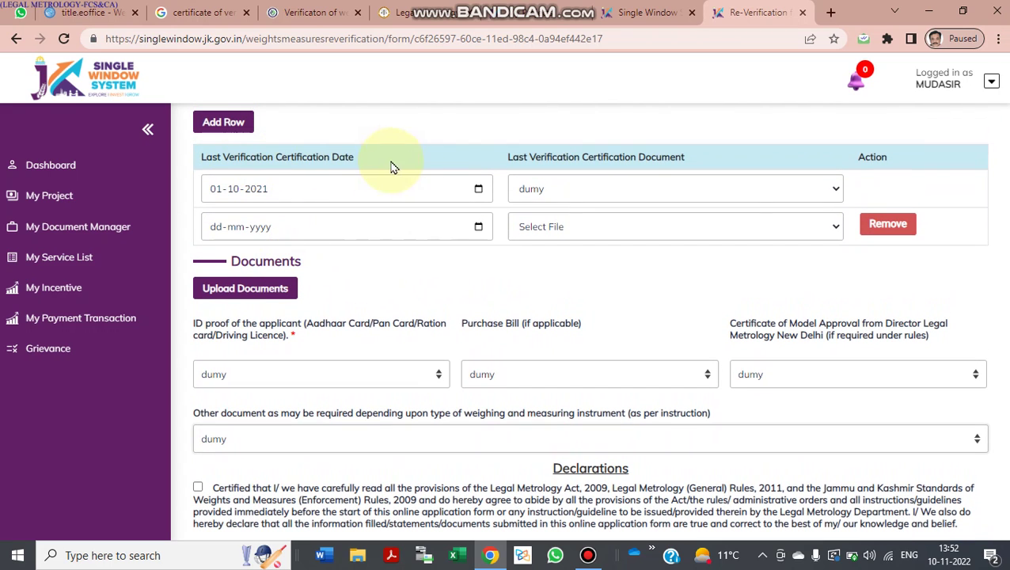
scroll(378, 314, "down", 1)
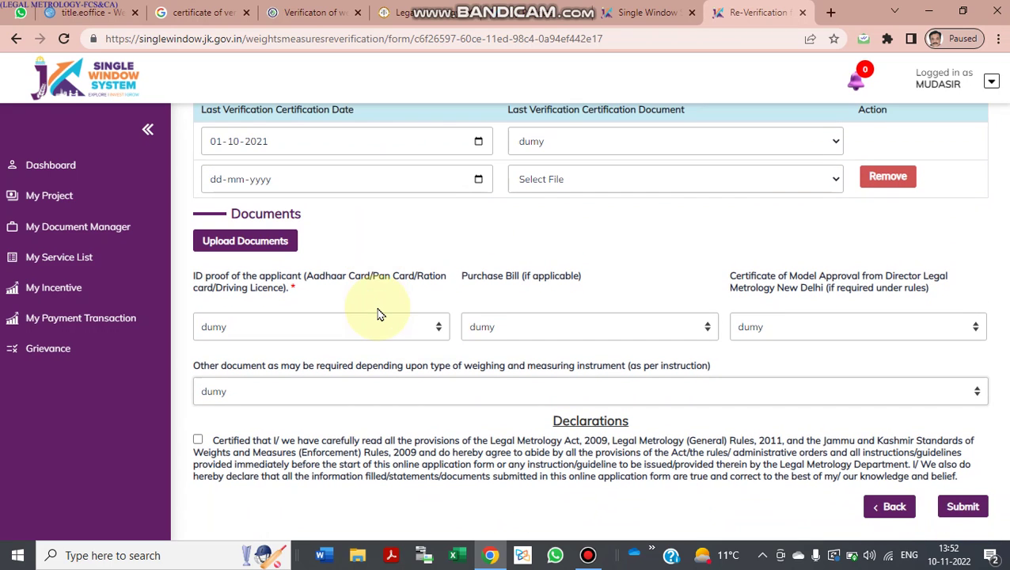
left_click(198, 440)
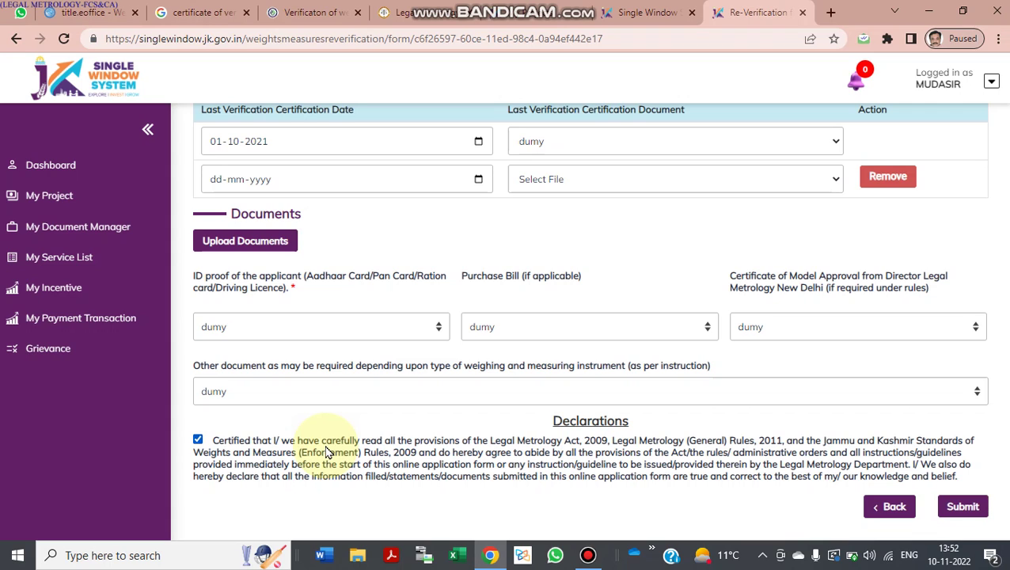
left_click(963, 507)
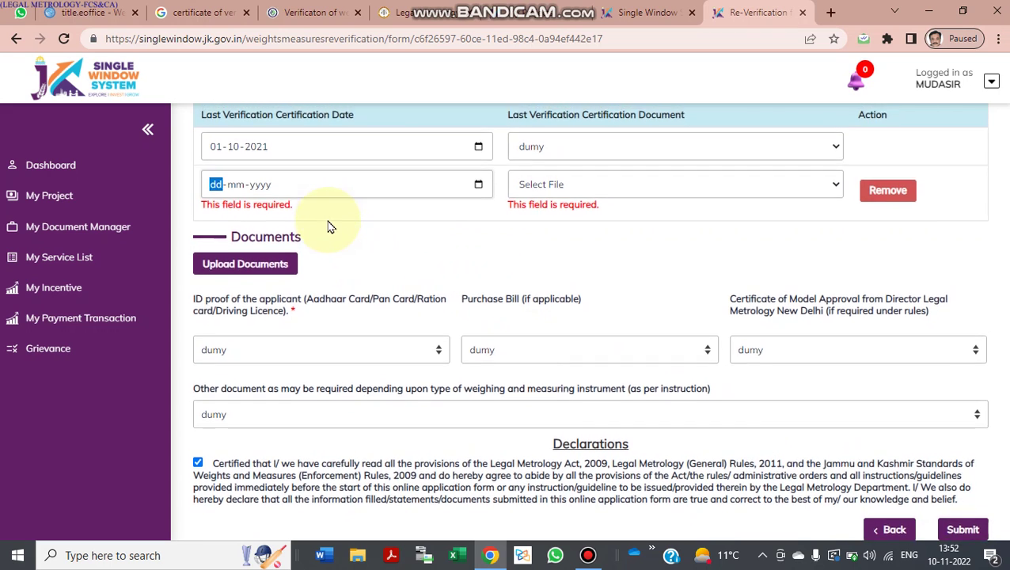
scroll(377, 206, "up", 1)
left_click(891, 244)
scroll(677, 329, "down", 1)
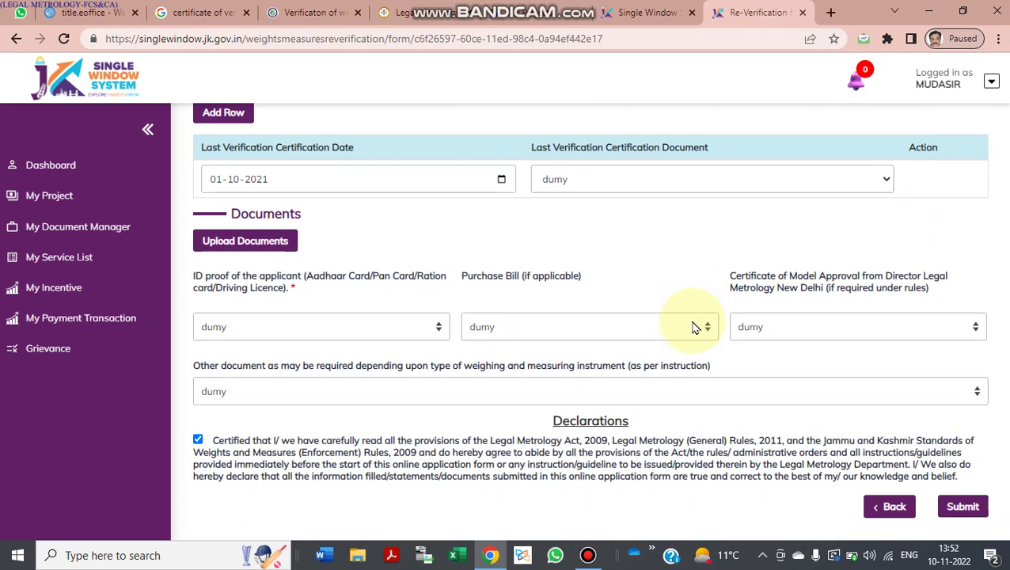
left_click(964, 504)
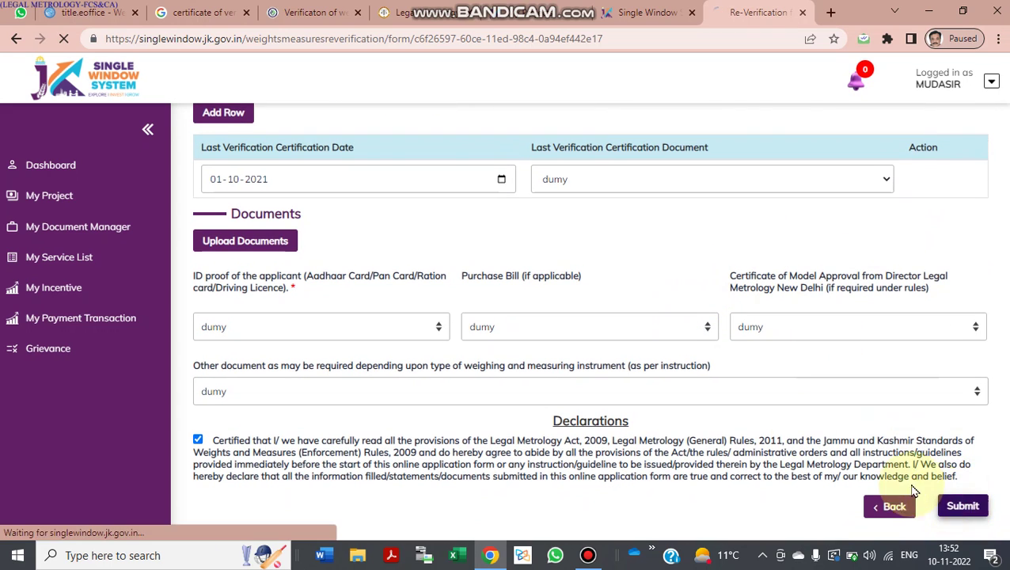
Step: Check the Review Details entries and the 770 total fee, then continue to fee payment
scroll(710, 376, "down", 2)
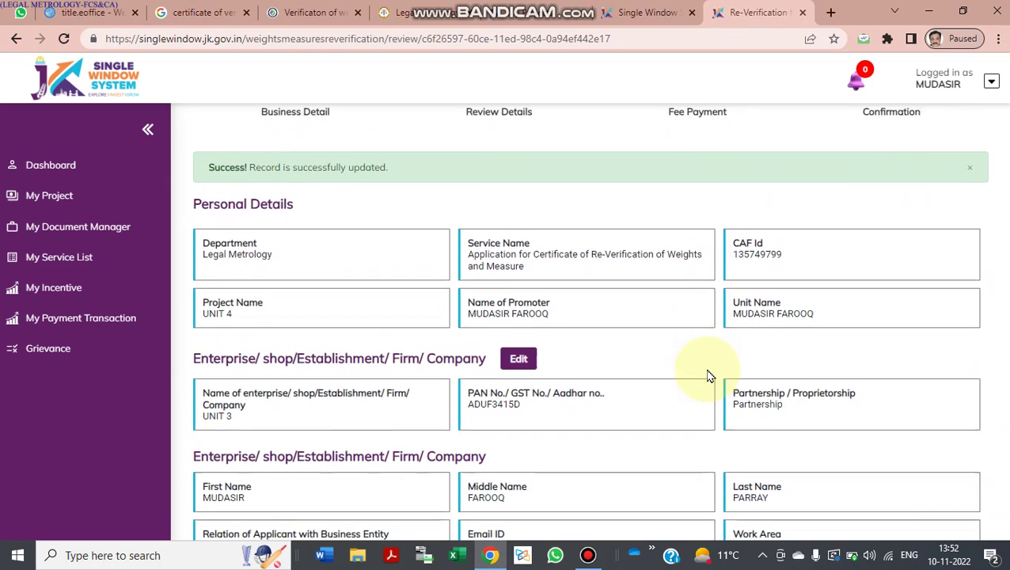
scroll(710, 376, "down", 15)
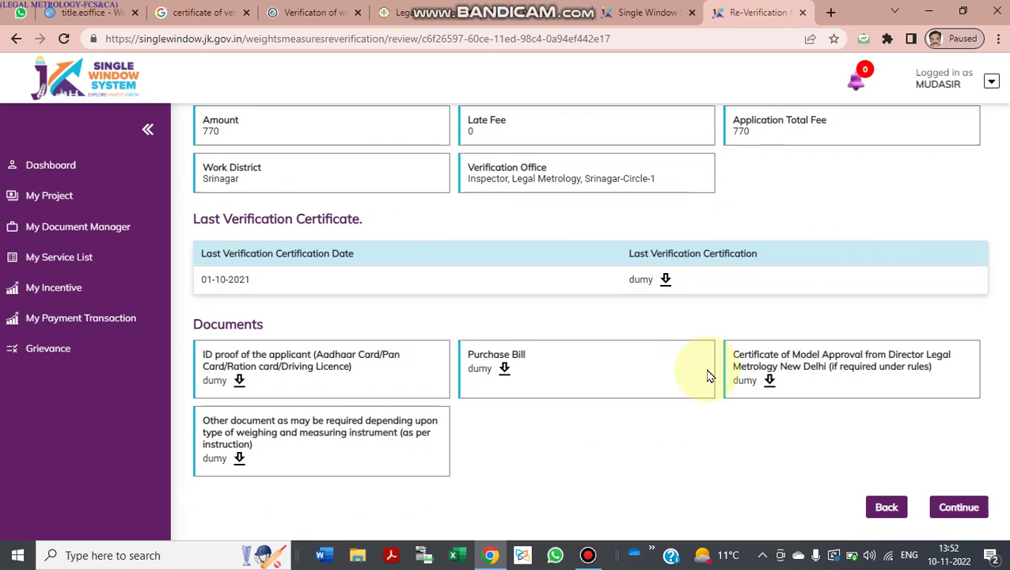
scroll(711, 376, "up", 15)
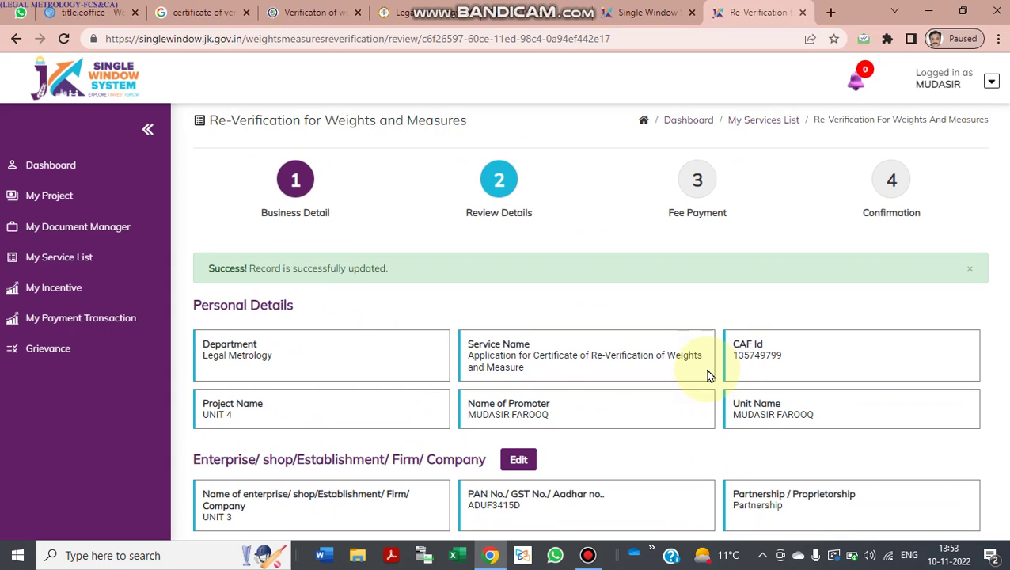
scroll(710, 376, "down", 4)
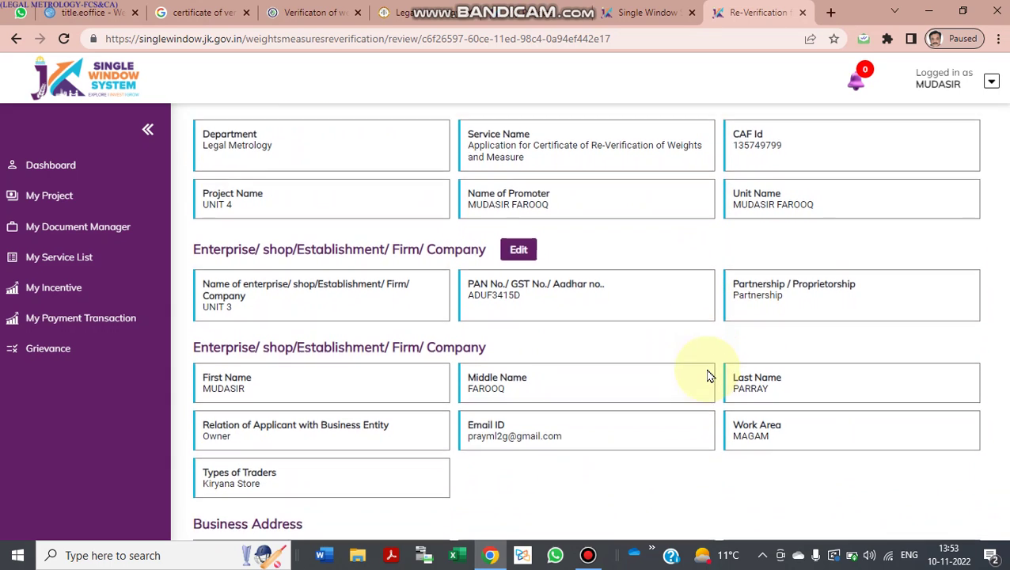
scroll(710, 376, "down", 10)
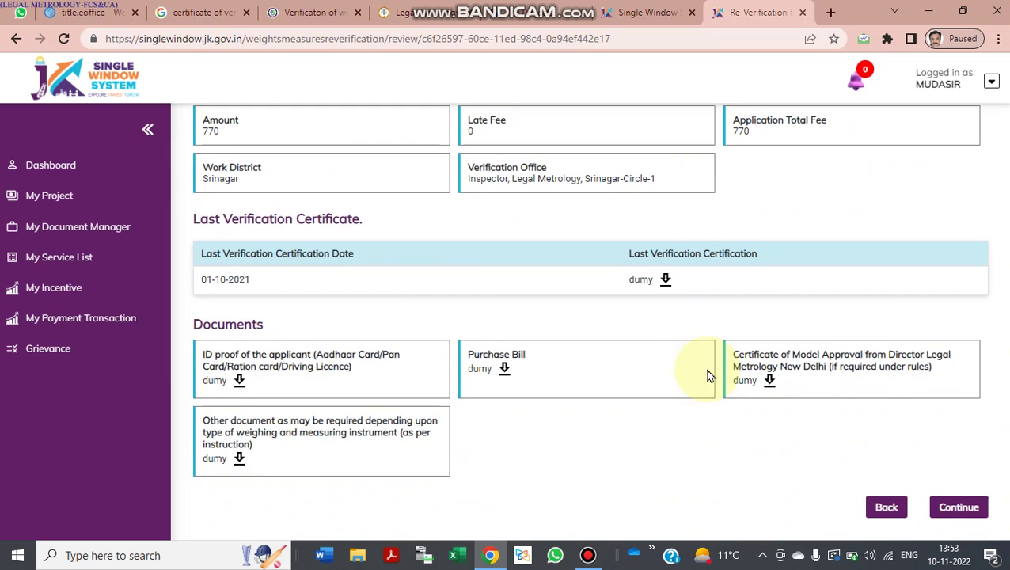
scroll(661, 420, "up", 1)
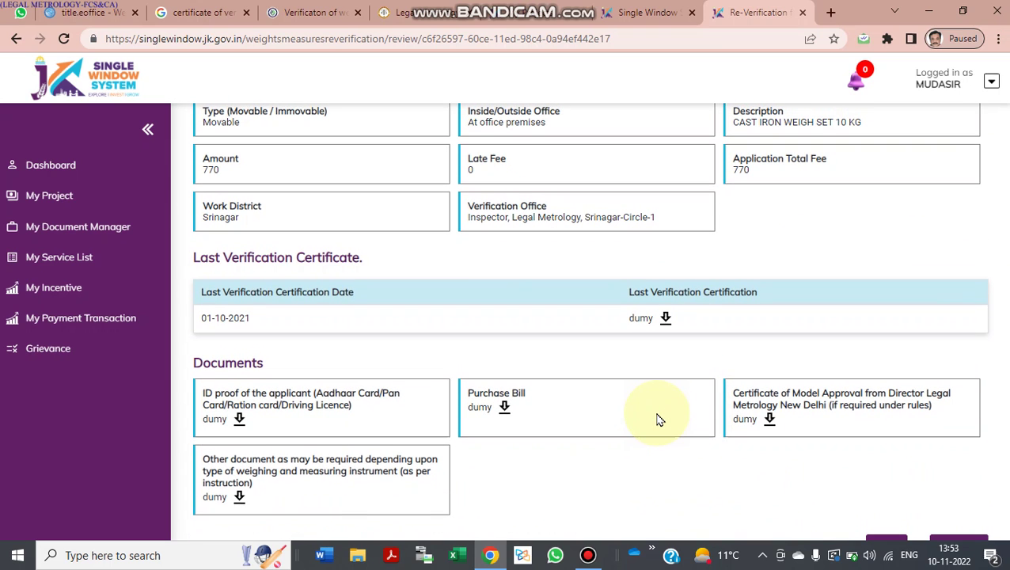
scroll(535, 255, "up", 4)
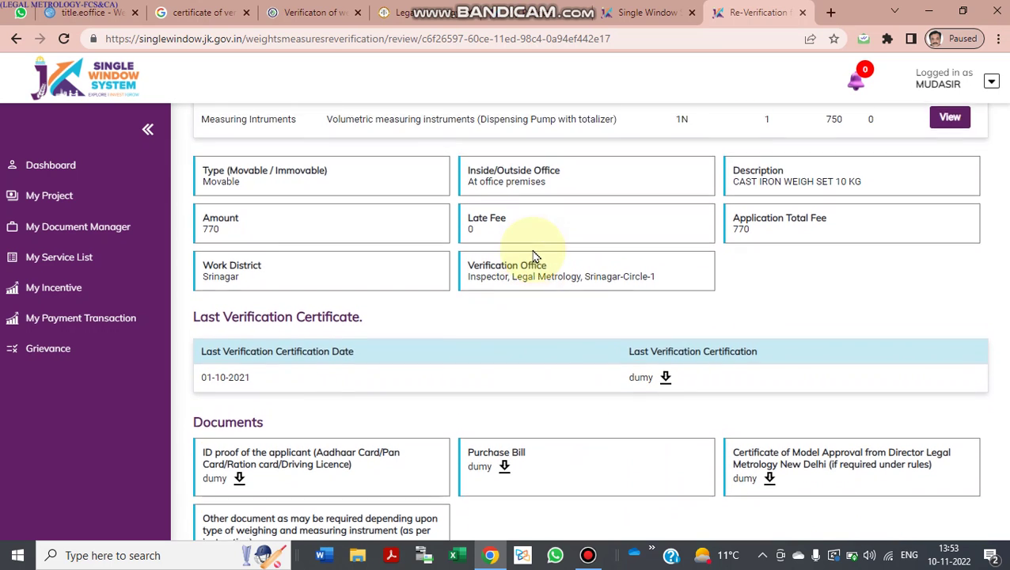
scroll(372, 288, "down", 2)
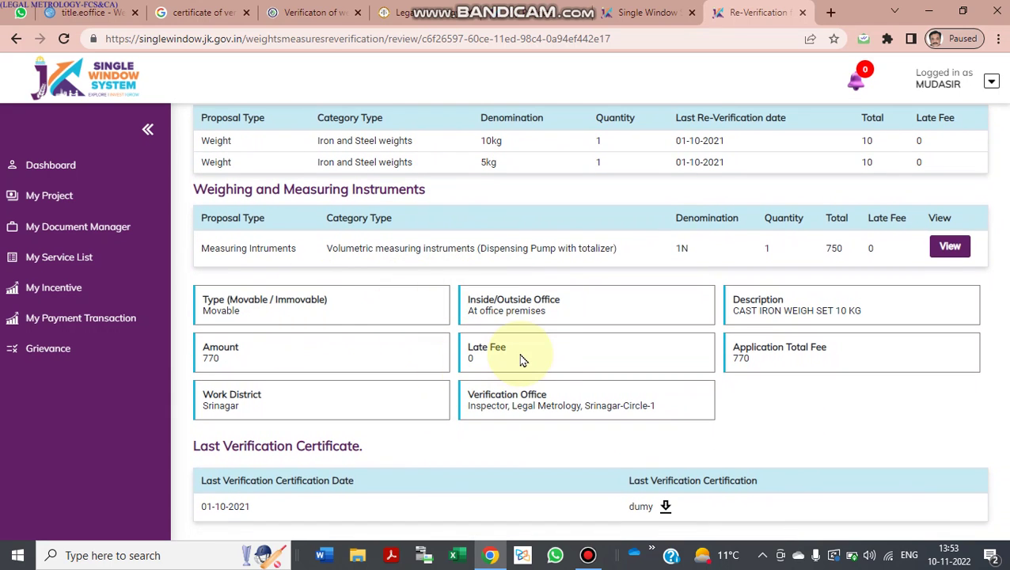
scroll(522, 360, "down", 1)
scroll(521, 360, "down", 1)
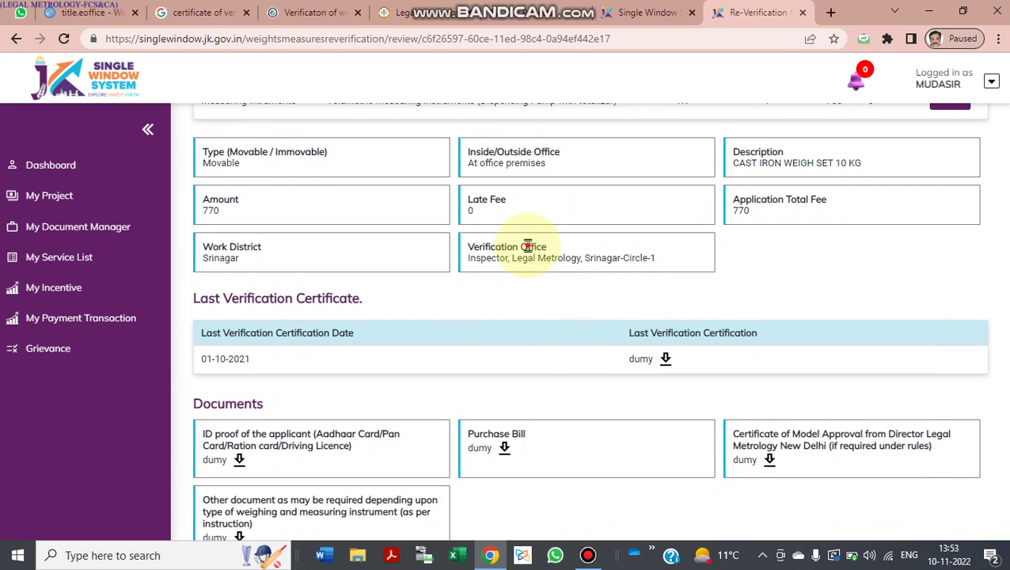
left_click_drag(527, 245, 442, 256)
scroll(443, 259, "up", 1)
scroll(444, 259, "down", 1)
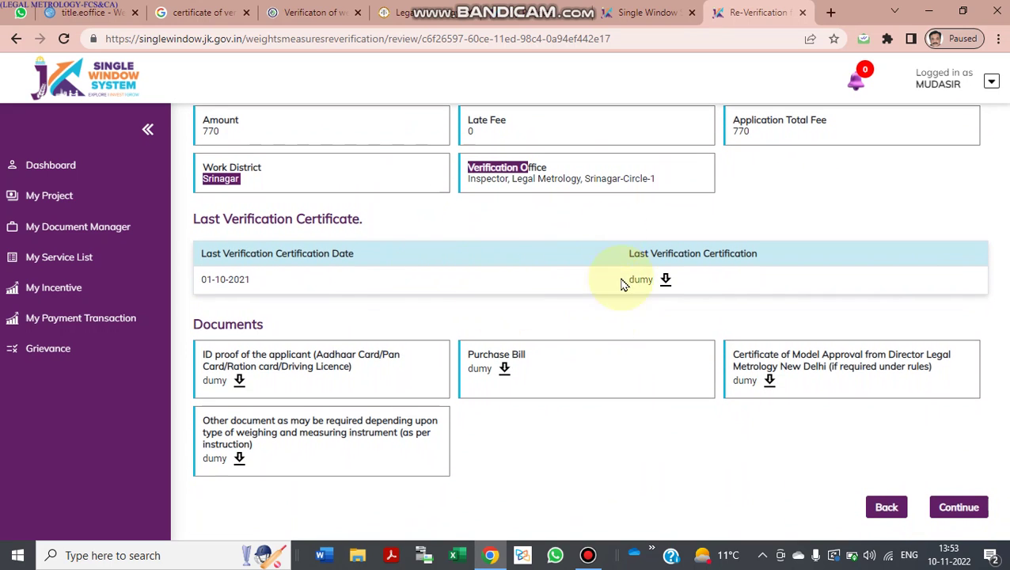
left_click(964, 508)
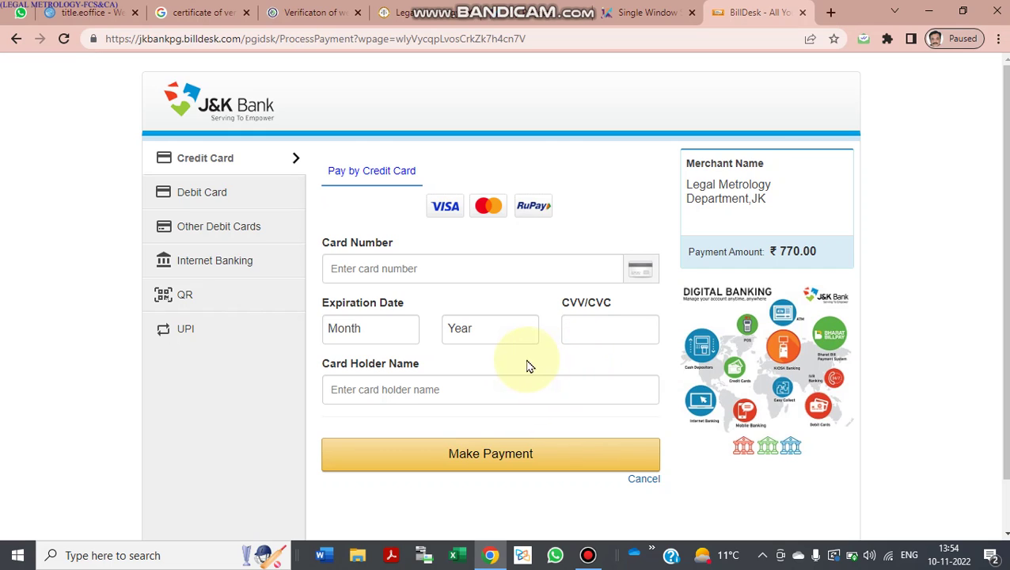
Step: Select the Card Holder Name field on the ₹770.00 BillDesk form, then return to the Single Window dashboard
left_click(501, 387)
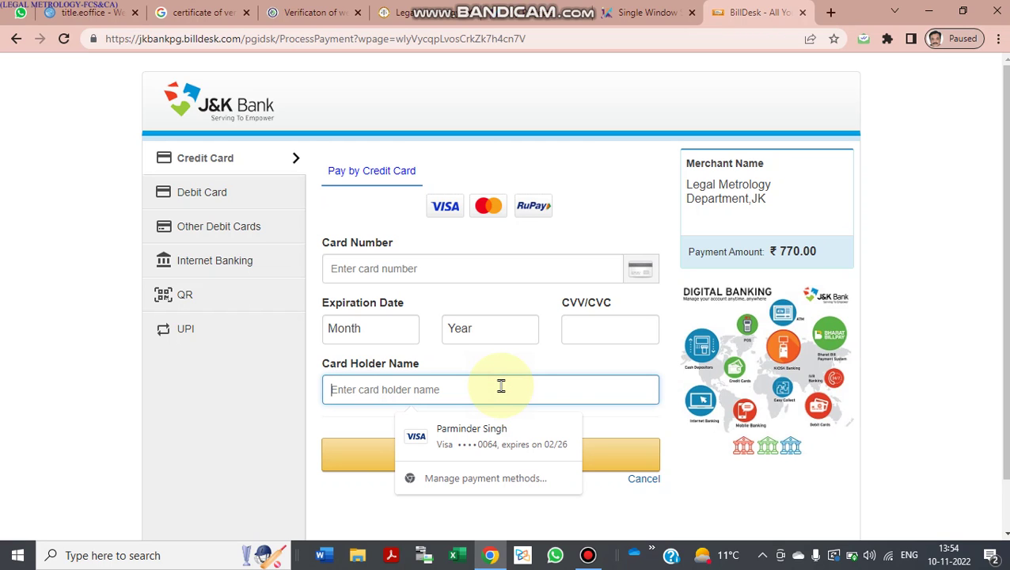
left_click(613, 12)
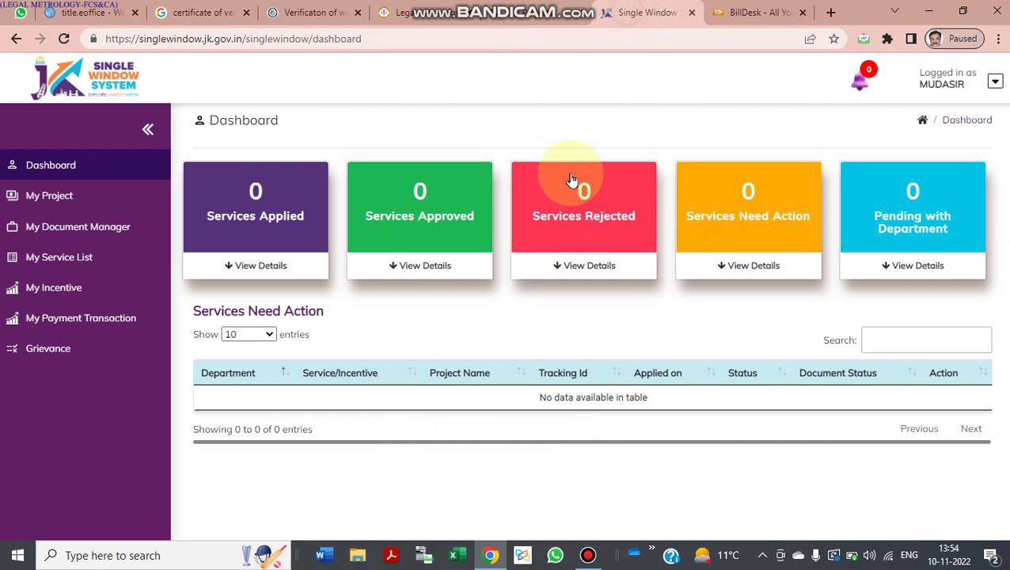